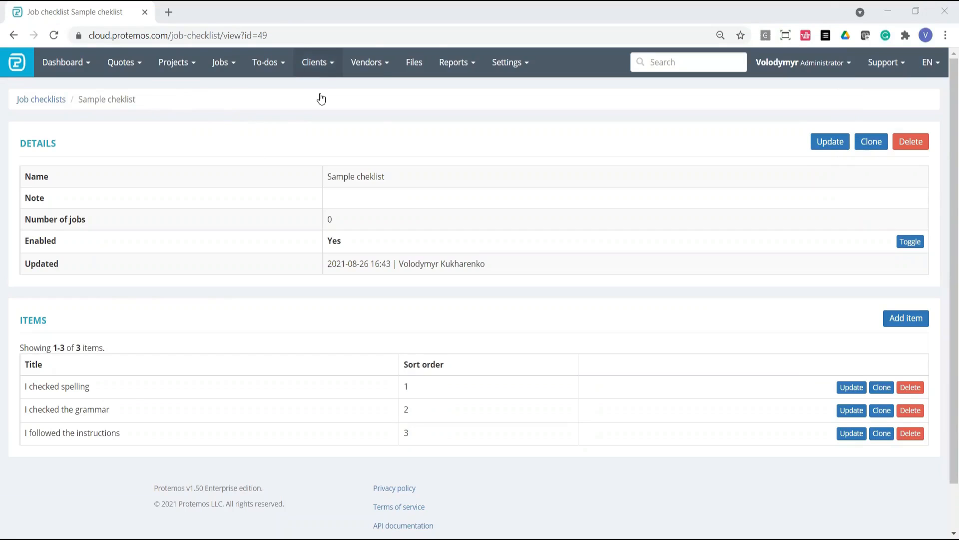
Rename the client status with sort order 1 as New and save it.
{"action": "left_click", "coordinate": [318, 95]}
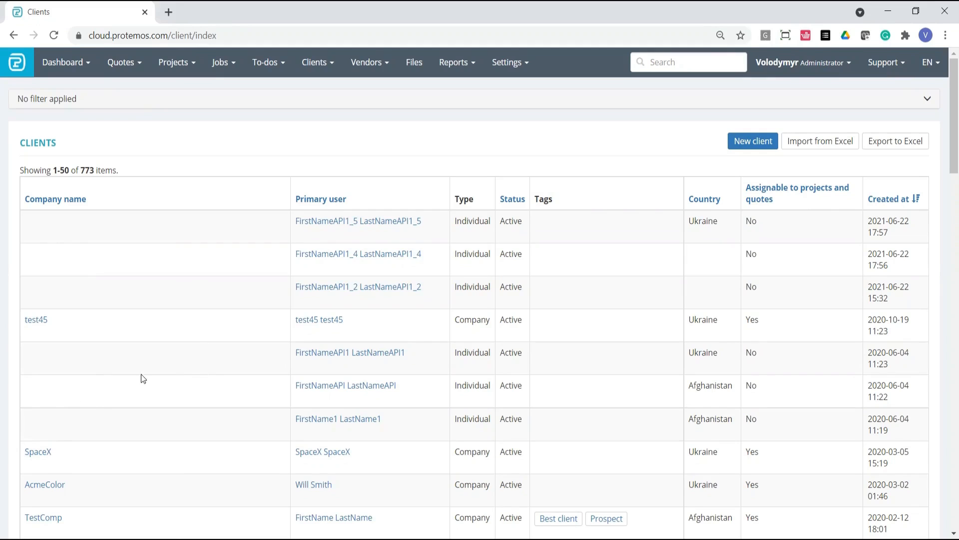
{"action": "left_click", "coordinate": [314, 74]}
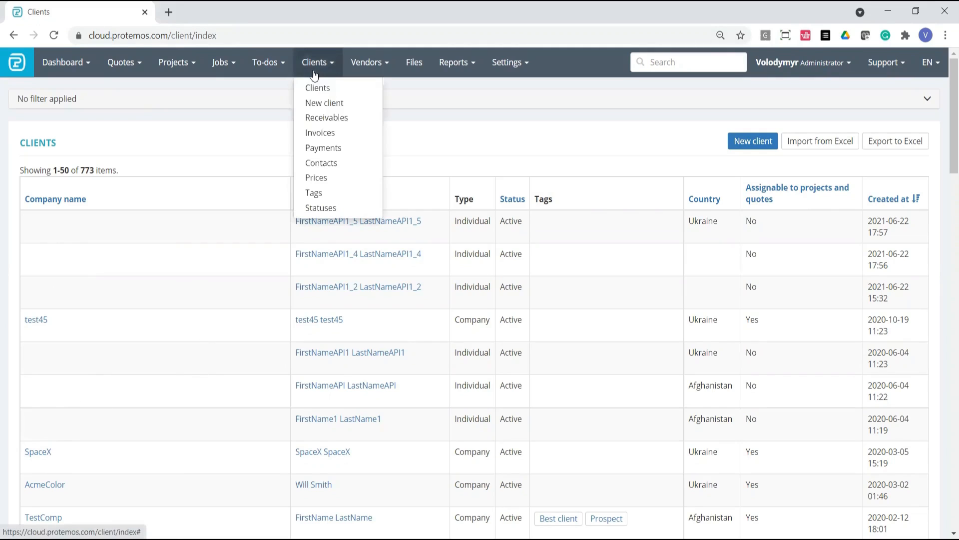
{"action": "left_click", "coordinate": [323, 212]}
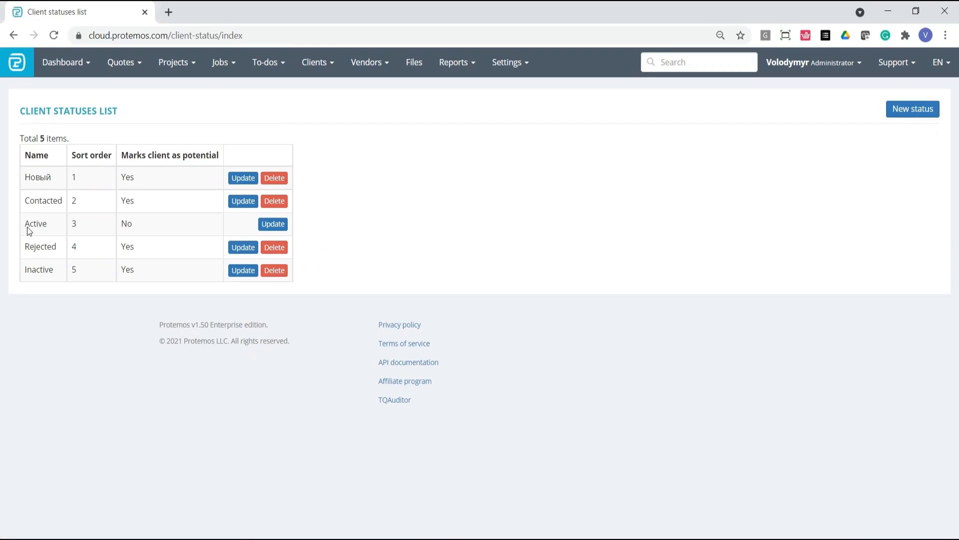
{"action": "left_click", "coordinate": [243, 181]}
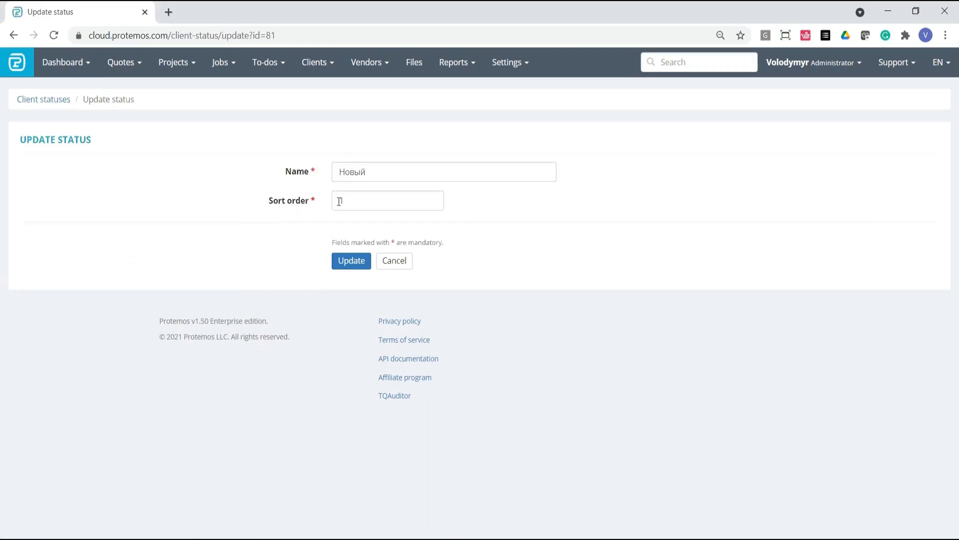
{"action": "type", "text": "New"}
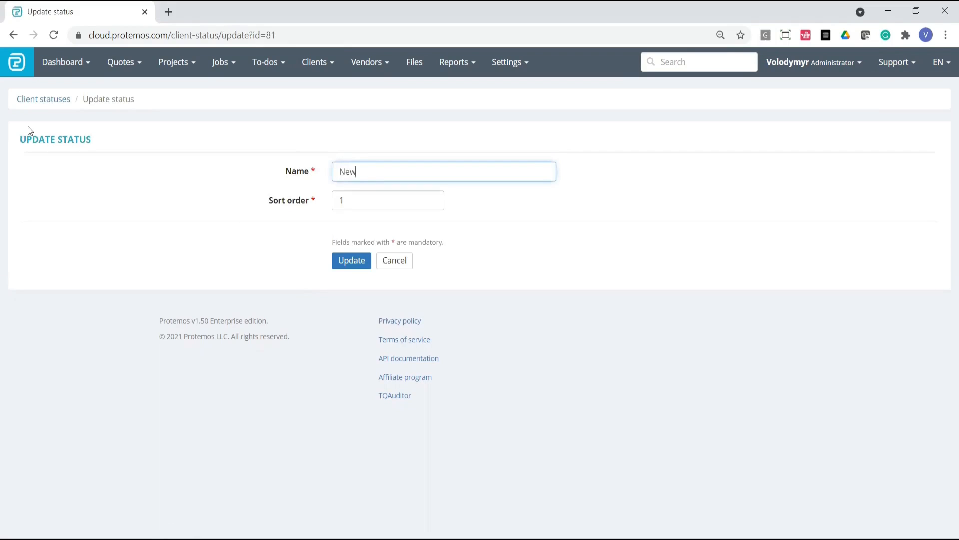
{"action": "left_click", "coordinate": [351, 261]}
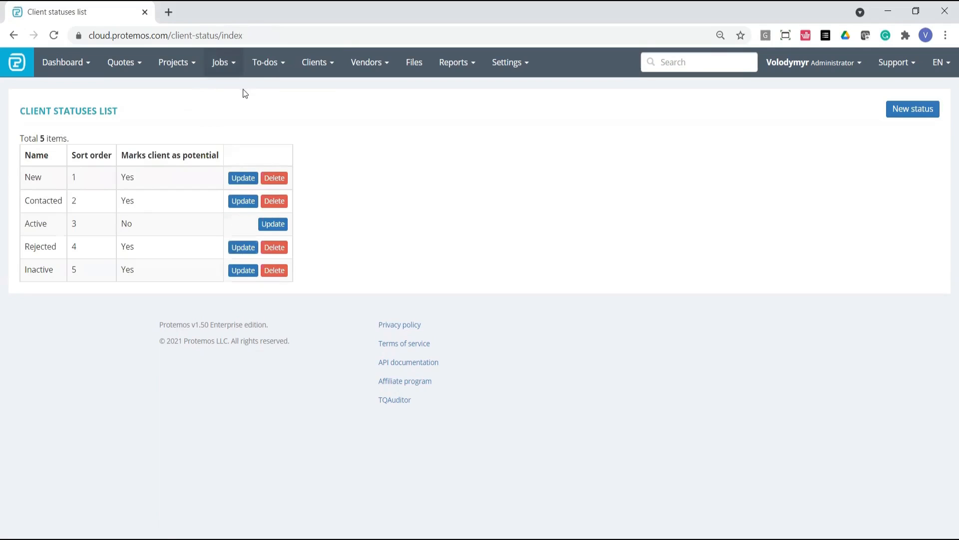
Open the client relationship management page of the client SpaceX and examine its assignability to projects and quotes.
{"action": "left_click", "coordinate": [316, 62]}
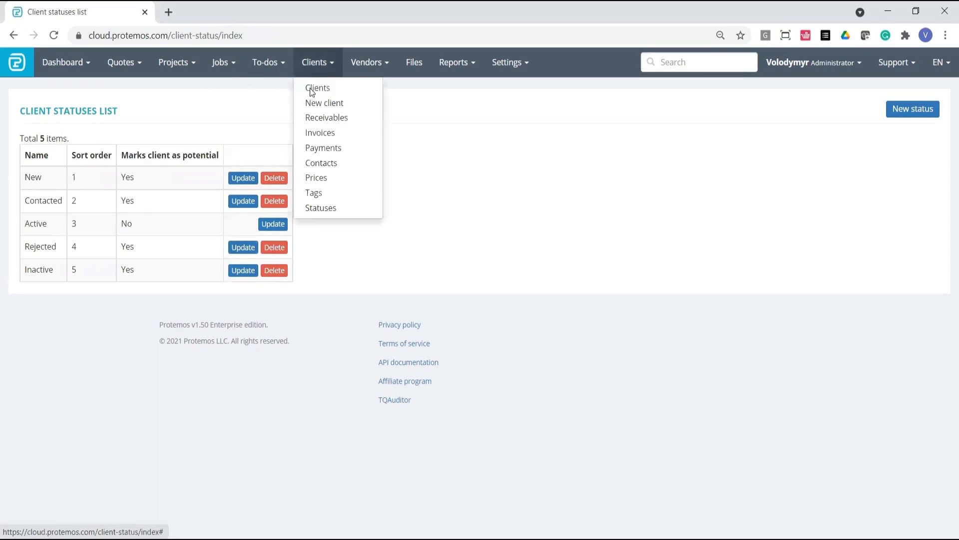
{"action": "left_click", "coordinate": [311, 90]}
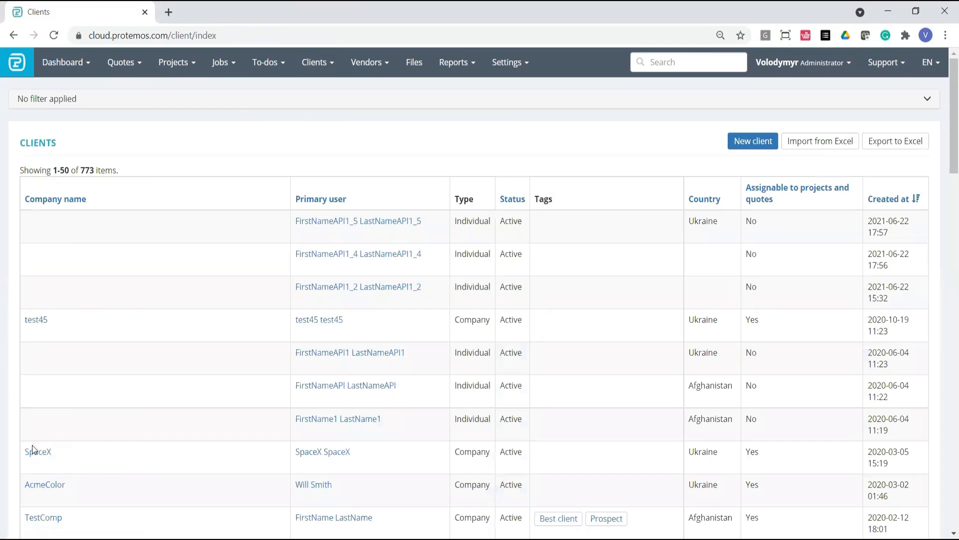
{"action": "left_click", "coordinate": [38, 453]}
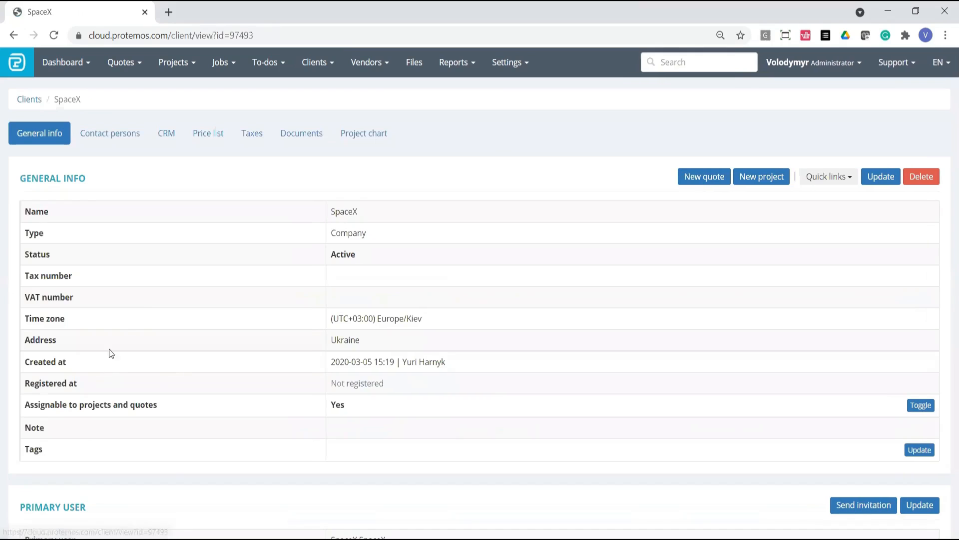
{"action": "left_click", "coordinate": [165, 141]}
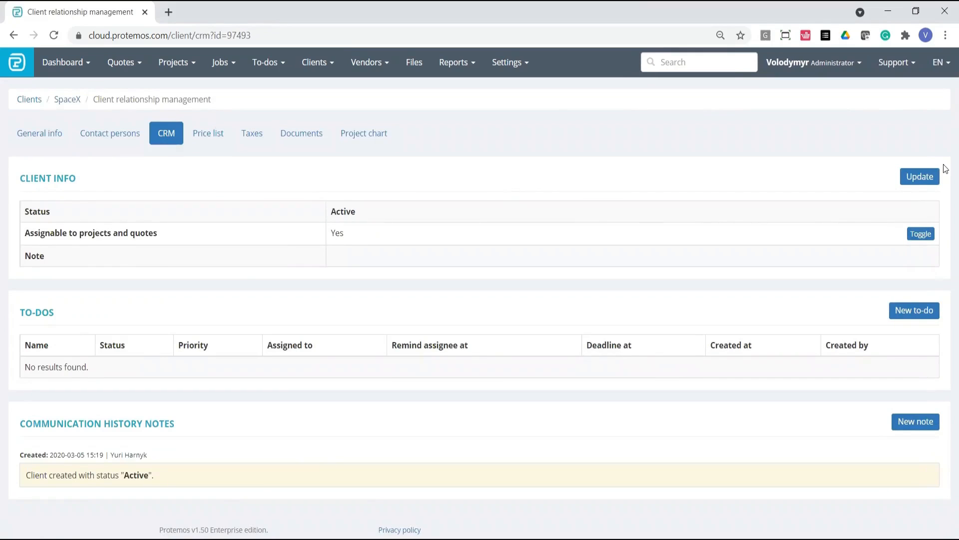
{"action": "left_click_drag", "start_coordinate": [30, 233], "coordinate": [77, 233]}
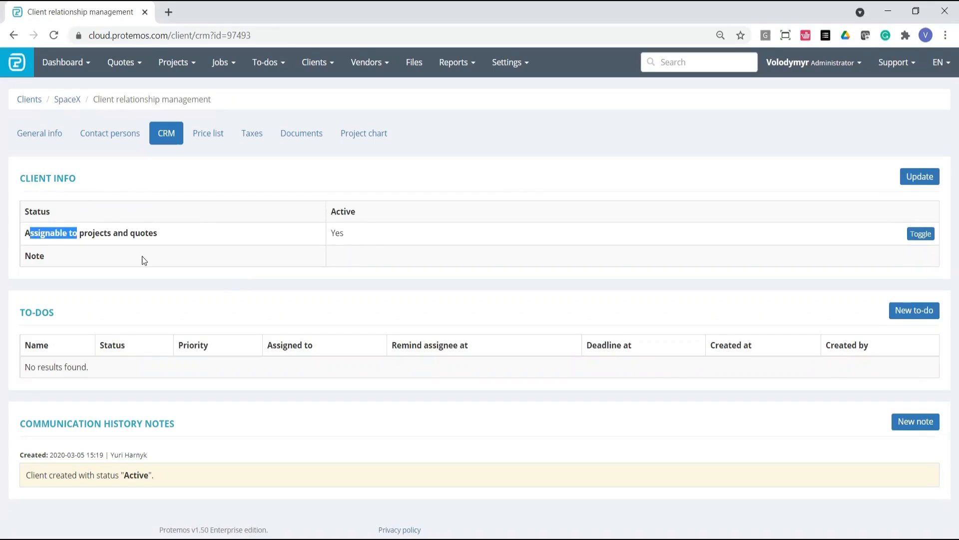
{"action": "triple_click", "coordinate": [171, 239]}
{"action": "left_click", "coordinate": [766, 275]}
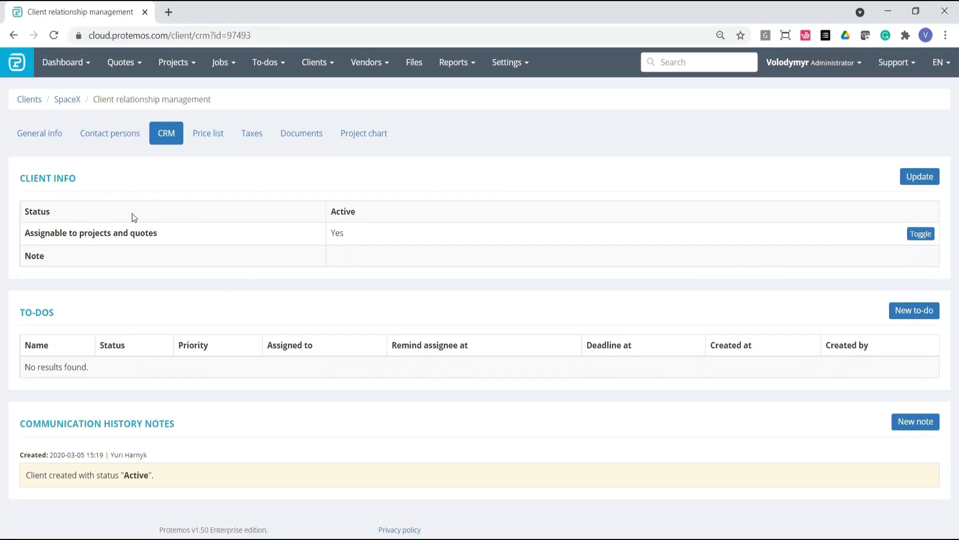
Set SpaceX's client status to Contacted and save the client record.
{"action": "left_click", "coordinate": [918, 177]}
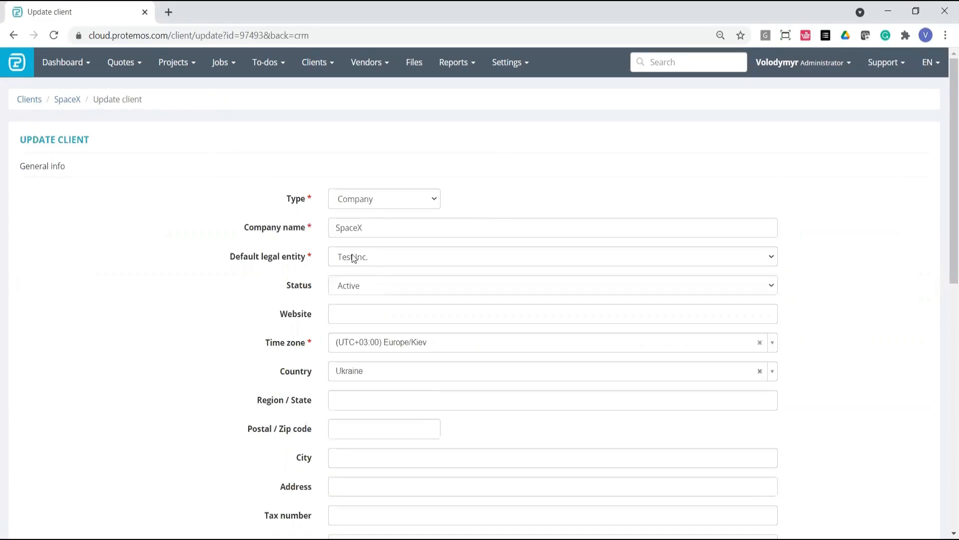
{"action": "left_click", "coordinate": [345, 289]}
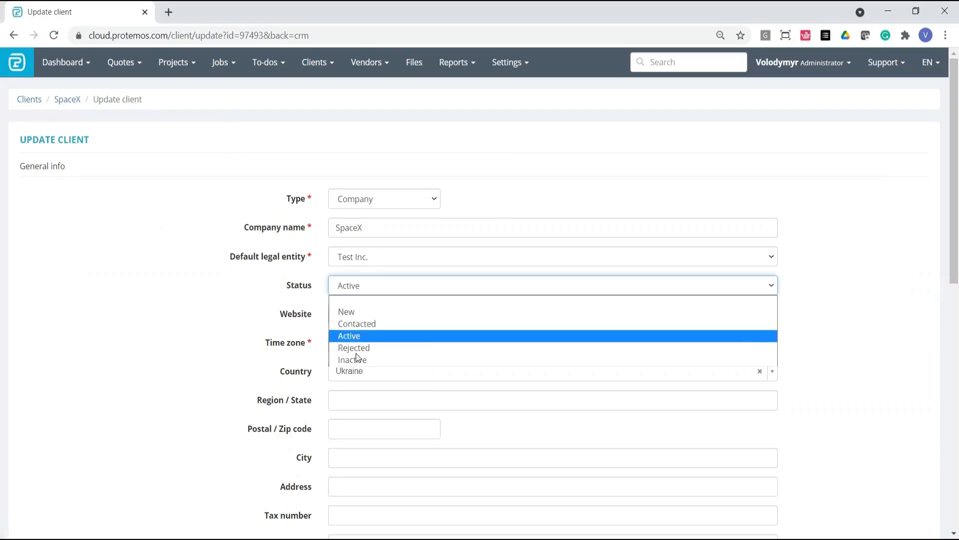
{"action": "left_click", "coordinate": [368, 325]}
{"action": "left_click", "coordinate": [358, 286]}
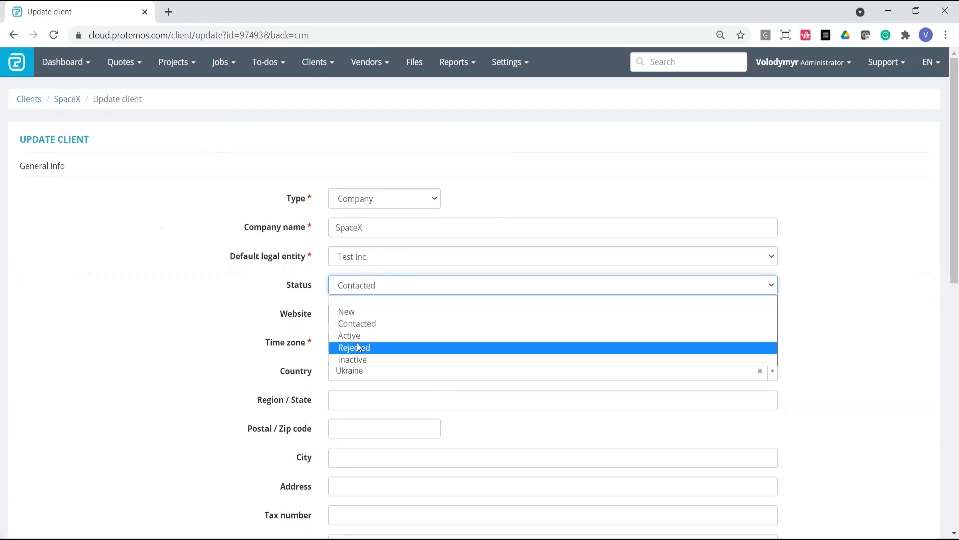
{"action": "left_click", "coordinate": [361, 322]}
{"action": "scroll", "coordinate": [357, 247], "scroll_direction": "down", "scroll_amount": 10}
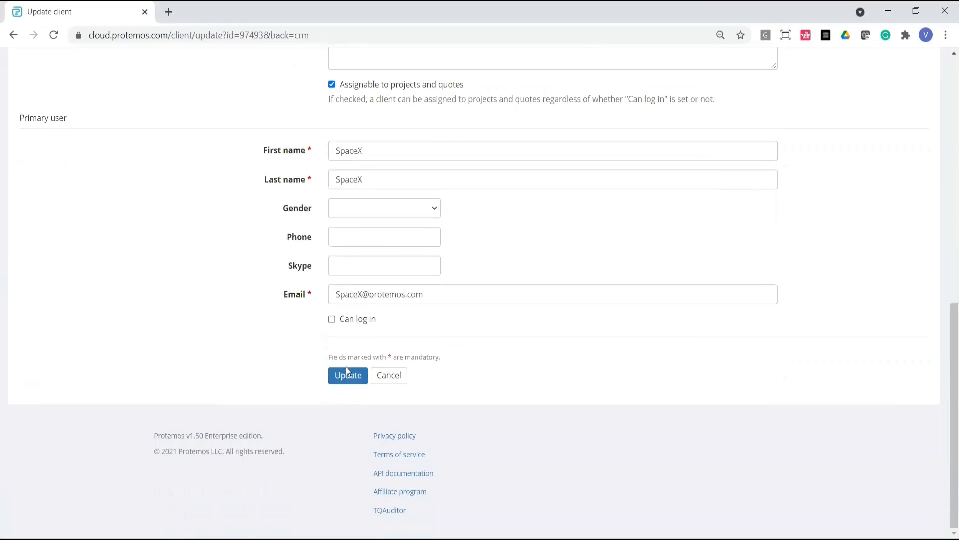
{"action": "left_click", "coordinate": [345, 375]}
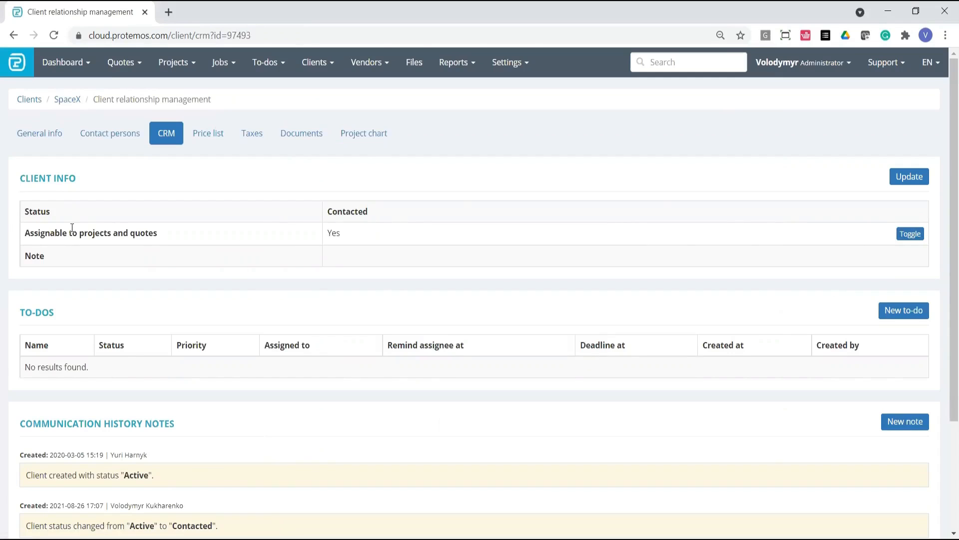
Switch SpaceX's assignability to projects and quotes off and back on.
{"action": "left_click", "coordinate": [910, 234]}
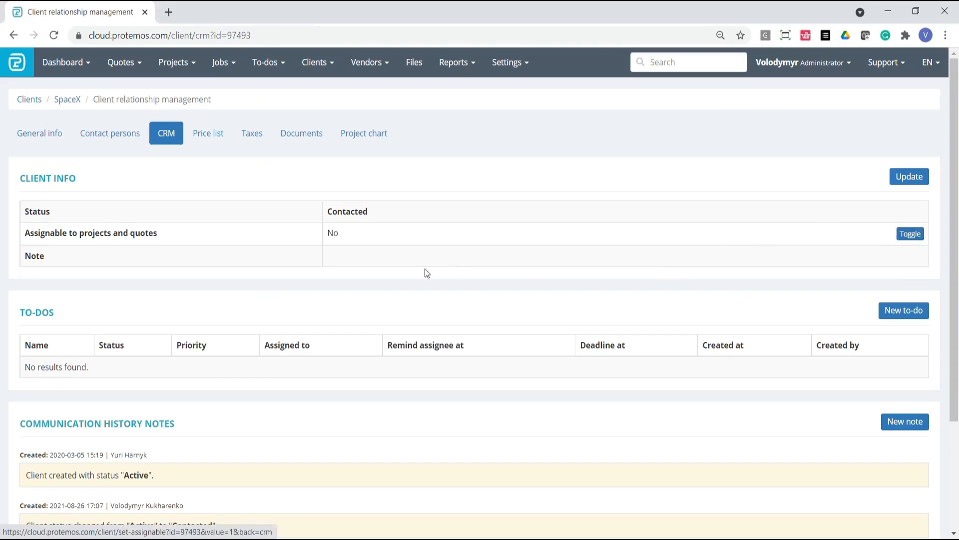
{"action": "left_click", "coordinate": [910, 234]}
Start a new to-do for SpaceX and name it "Contact decision maker".
{"action": "scroll", "coordinate": [271, 270], "scroll_direction": "down", "scroll_amount": 1}
{"action": "scroll", "coordinate": [271, 265], "scroll_direction": "down", "scroll_amount": 3}
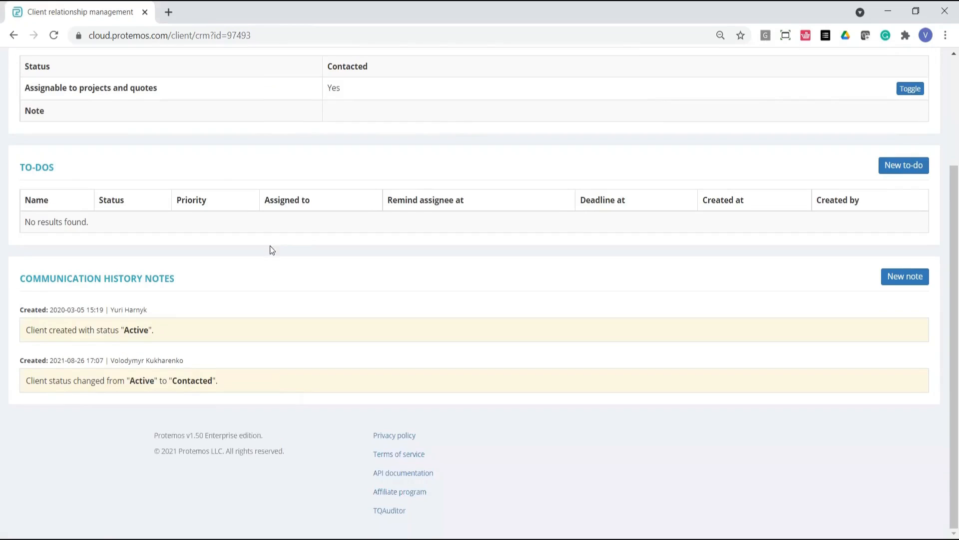
{"action": "left_click_drag", "start_coordinate": [21, 163], "coordinate": [59, 166]}
{"action": "key", "text": "ctrl+plus"}
{"action": "key", "text": "ctrl+plus"}
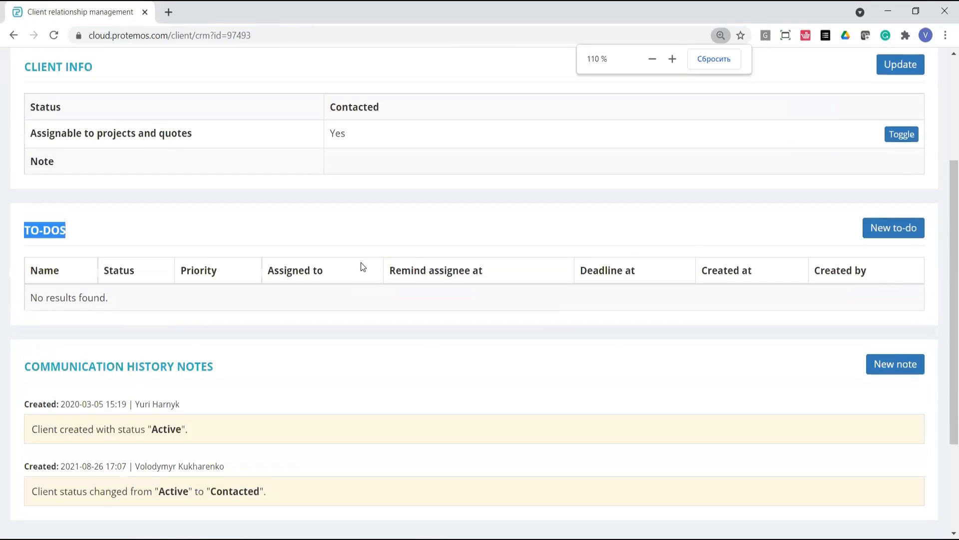
{"action": "left_click", "coordinate": [340, 252]}
{"action": "left_click", "coordinate": [872, 239]}
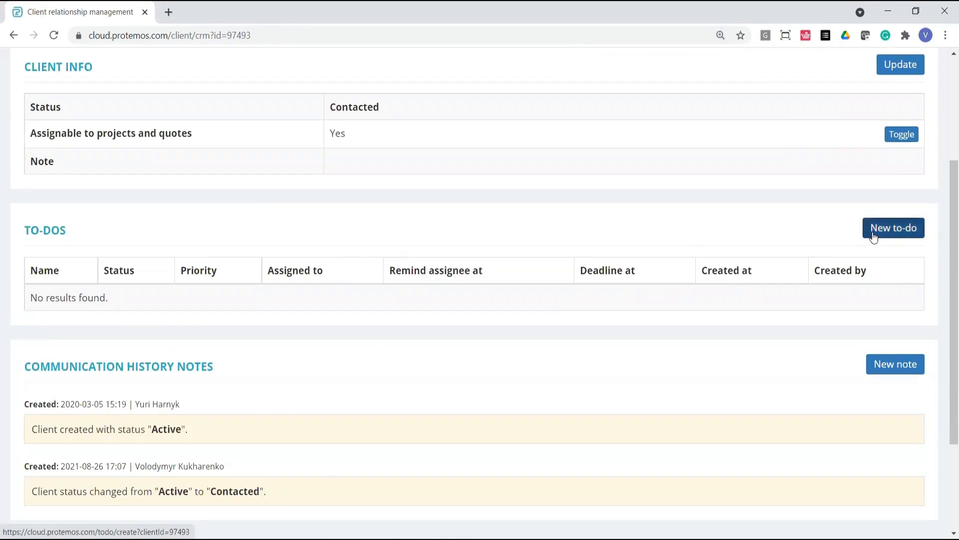
{"action": "left_click", "coordinate": [365, 236]}
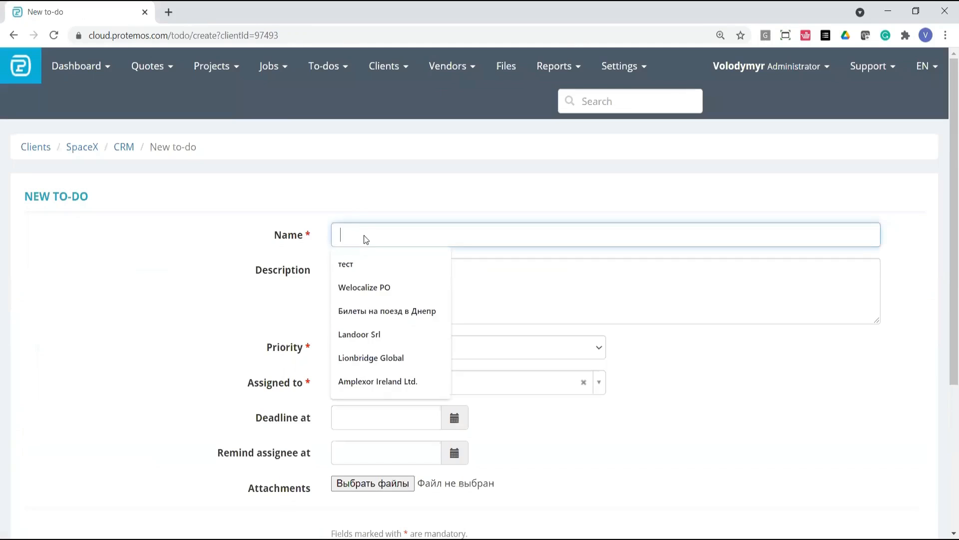
{"action": "type", "text": "Cont"}
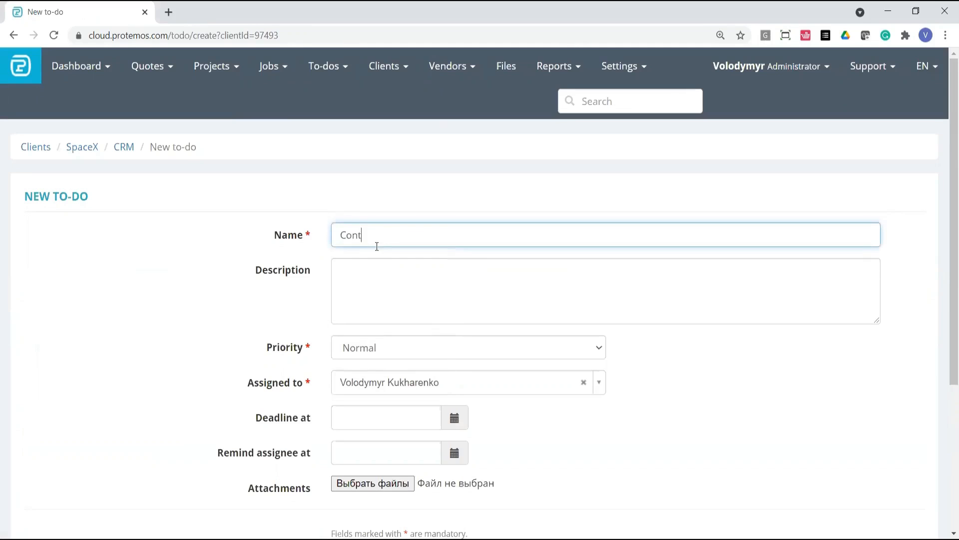
{"action": "type", "text": "act desi"}
{"action": "key", "text": "BackSpace"}
{"action": "type", "text": "cision maker"}
{"action": "left_click", "coordinate": [450, 422]}
{"action": "scroll", "coordinate": [537, 442], "scroll_direction": "down", "scroll_amount": 5}
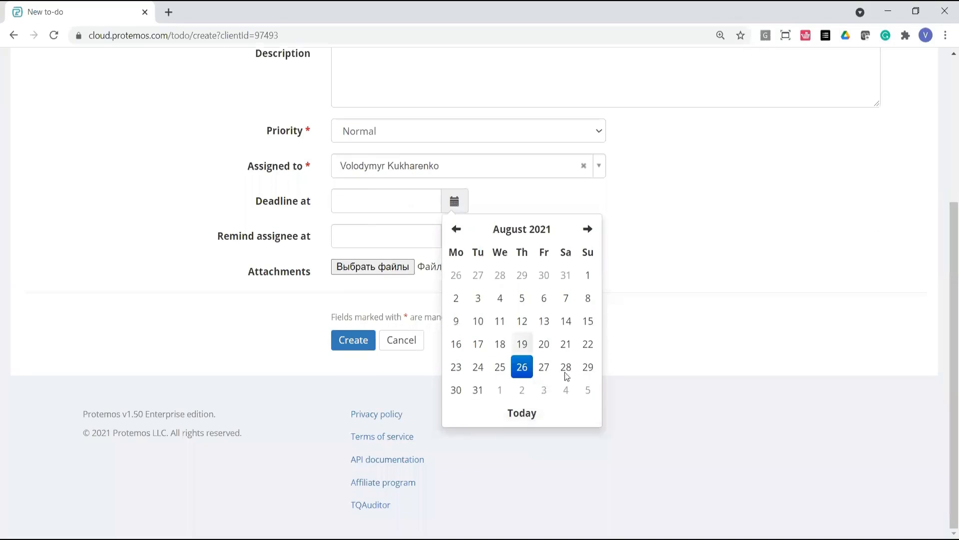
{"action": "left_click", "coordinate": [581, 368]}
{"action": "left_click", "coordinate": [499, 337]}
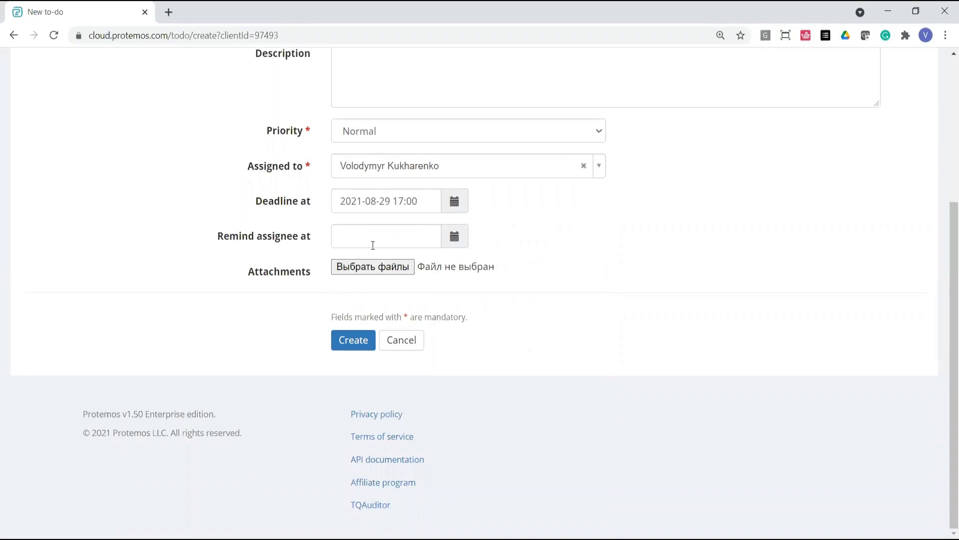
{"action": "left_click", "coordinate": [354, 334]}
{"action": "scroll", "coordinate": [379, 345], "scroll_direction": "down", "scroll_amount": 3}
{"action": "scroll", "coordinate": [380, 348], "scroll_direction": "down", "scroll_amount": 5}
{"action": "scroll", "coordinate": [381, 345], "scroll_direction": "up", "scroll_amount": 10}
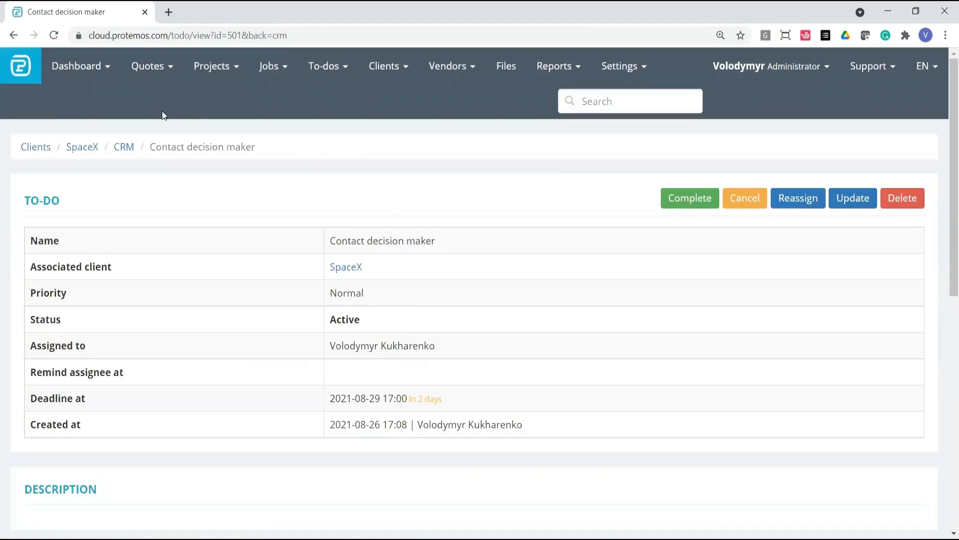
Return to SpaceX's CRM page and examine its client info, to-dos and communication history notes.
{"action": "left_click", "coordinate": [131, 150]}
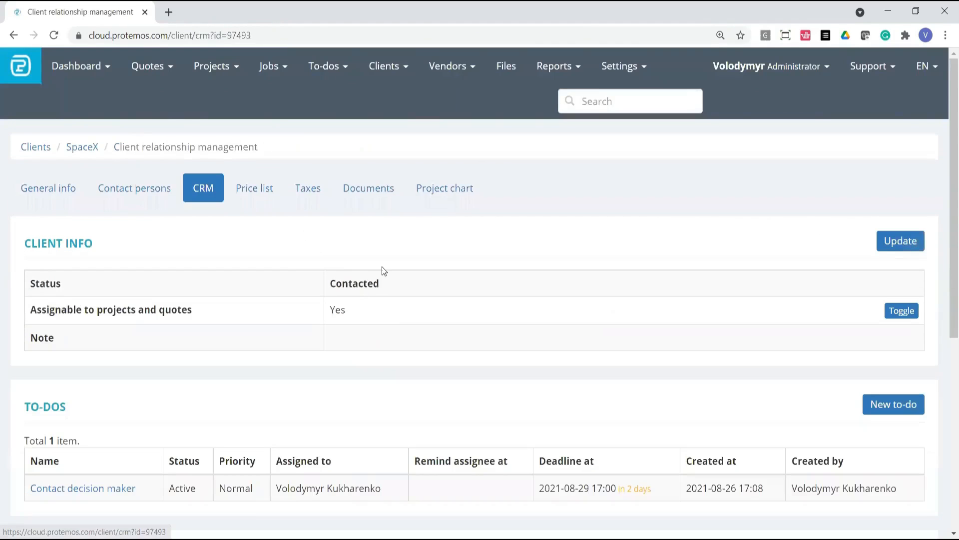
{"action": "scroll", "coordinate": [342, 223], "scroll_direction": "down", "scroll_amount": 5}
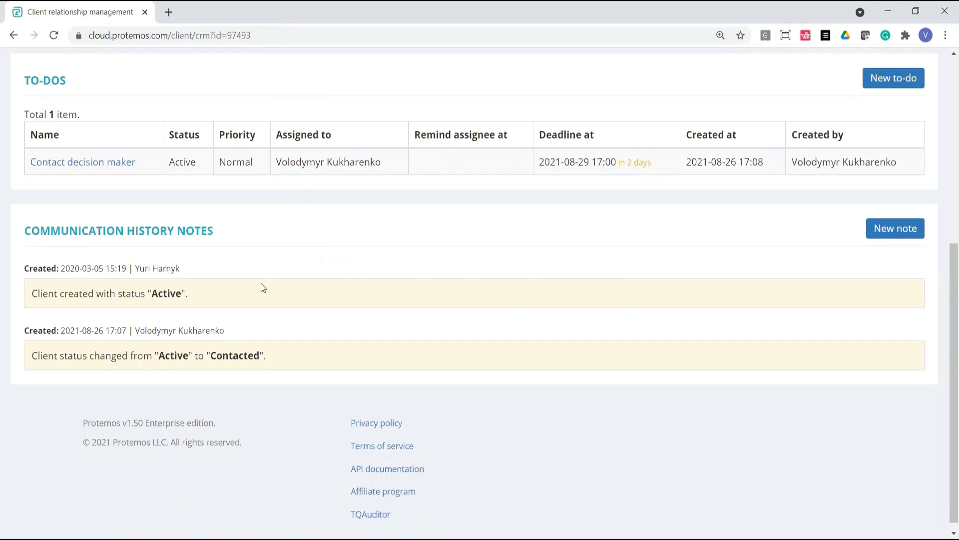
{"action": "scroll", "coordinate": [594, 204], "scroll_direction": "up", "scroll_amount": 3}
{"action": "scroll", "coordinate": [894, 209], "scroll_direction": "down", "scroll_amount": 3}
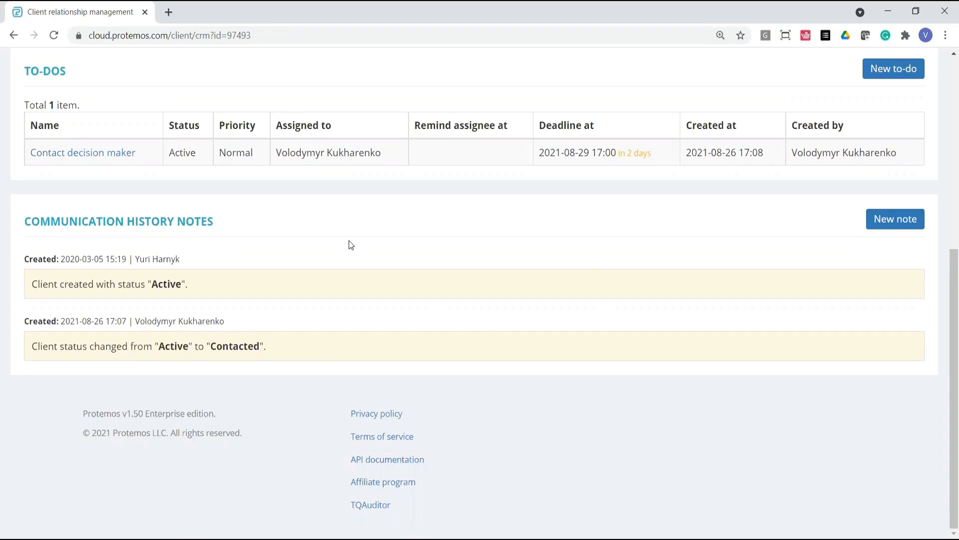
{"action": "scroll", "coordinate": [459, 315], "scroll_direction": "up", "scroll_amount": 1}
{"action": "scroll", "coordinate": [514, 245], "scroll_direction": "down", "scroll_amount": 1}
{"action": "scroll", "coordinate": [205, 297], "scroll_direction": "up", "scroll_amount": 5}
{"action": "scroll", "coordinate": [205, 300], "scroll_direction": "down", "scroll_amount": 5}
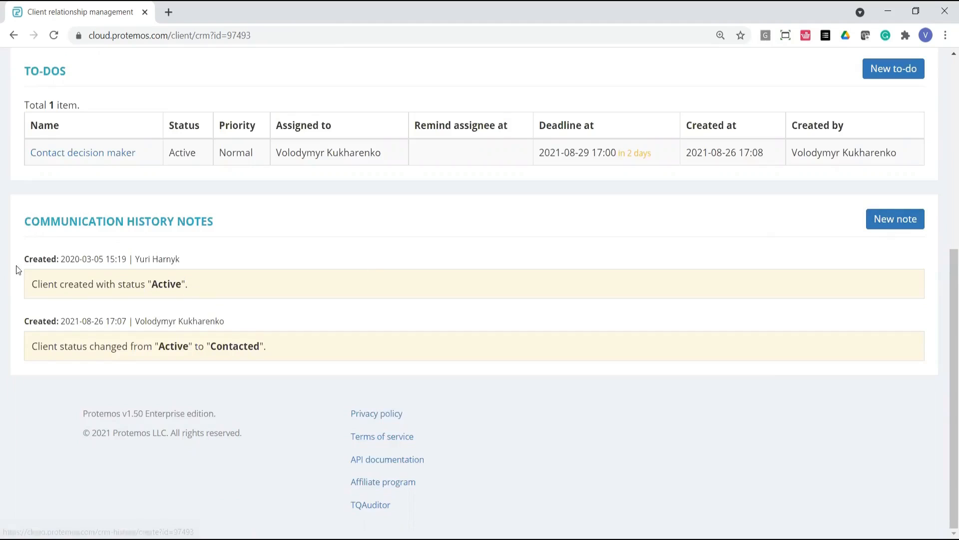
{"action": "triple_click", "coordinate": [195, 283]}
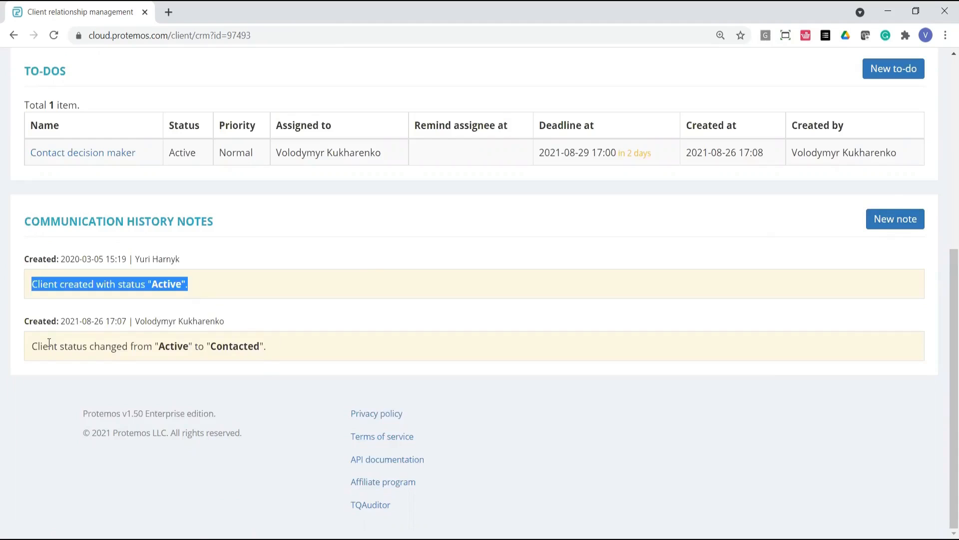
{"action": "left_click_drag", "start_coordinate": [266, 346], "coordinate": [31, 345]}
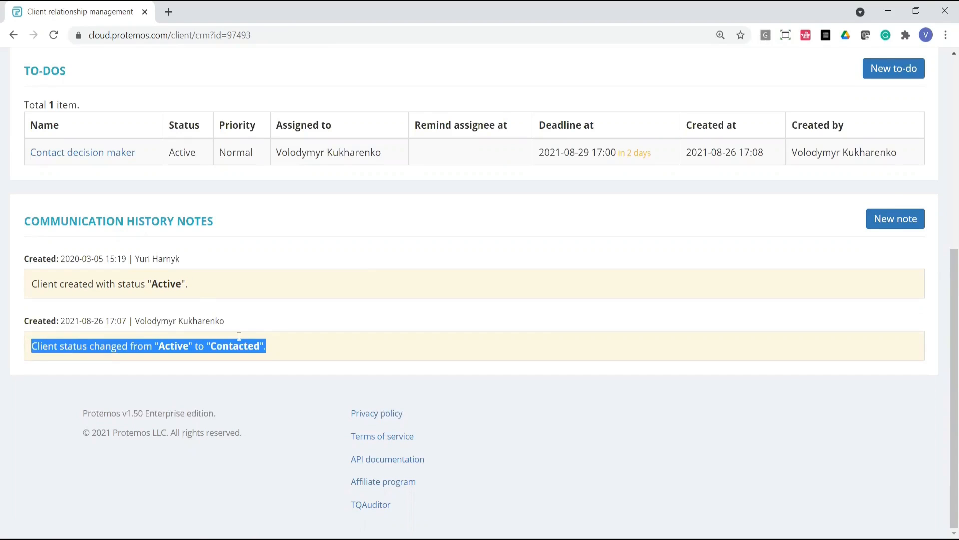
{"action": "scroll", "coordinate": [253, 288], "scroll_direction": "up", "scroll_amount": 1}
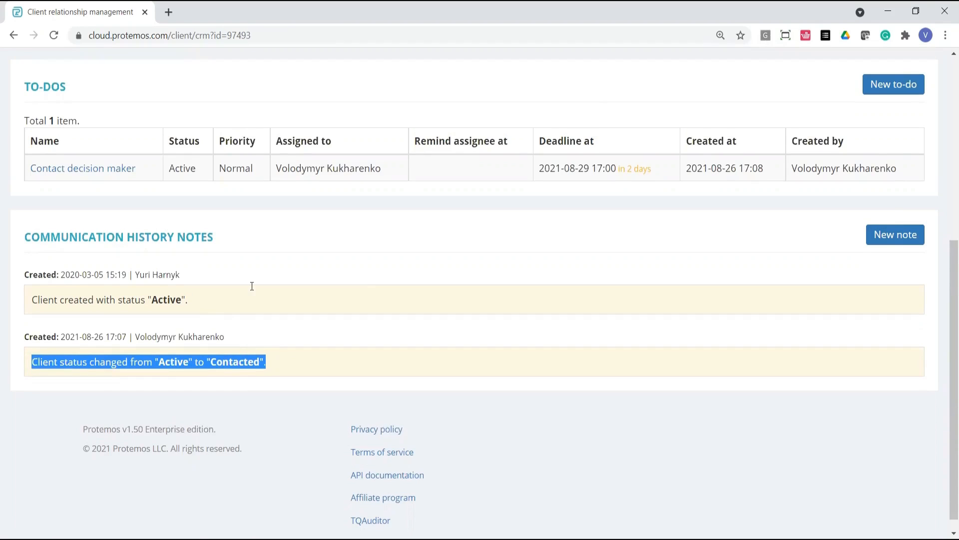
{"action": "scroll", "coordinate": [252, 286], "scroll_direction": "up", "scroll_amount": 6}
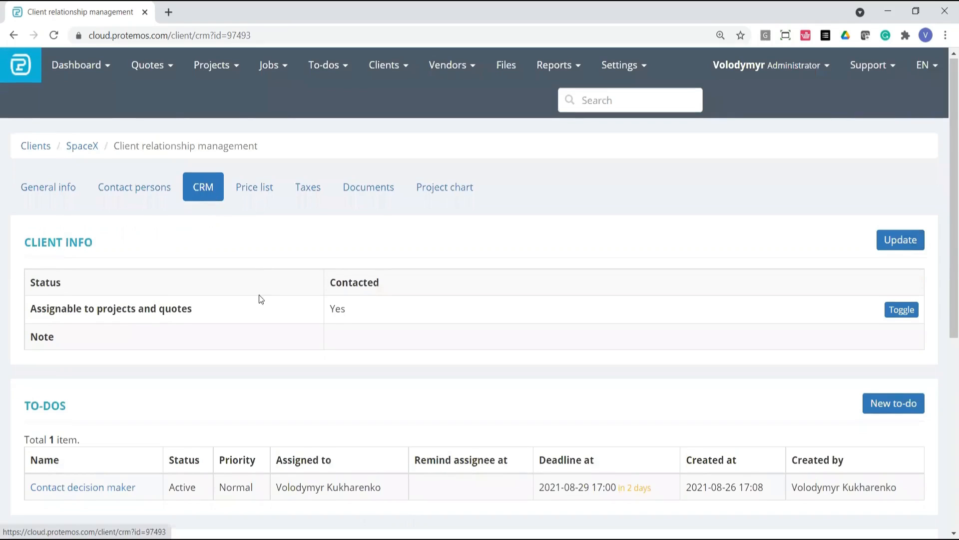
{"action": "scroll", "coordinate": [269, 281], "scroll_direction": "down", "scroll_amount": 6}
{"action": "scroll", "coordinate": [204, 200], "scroll_direction": "up", "scroll_amount": 6}
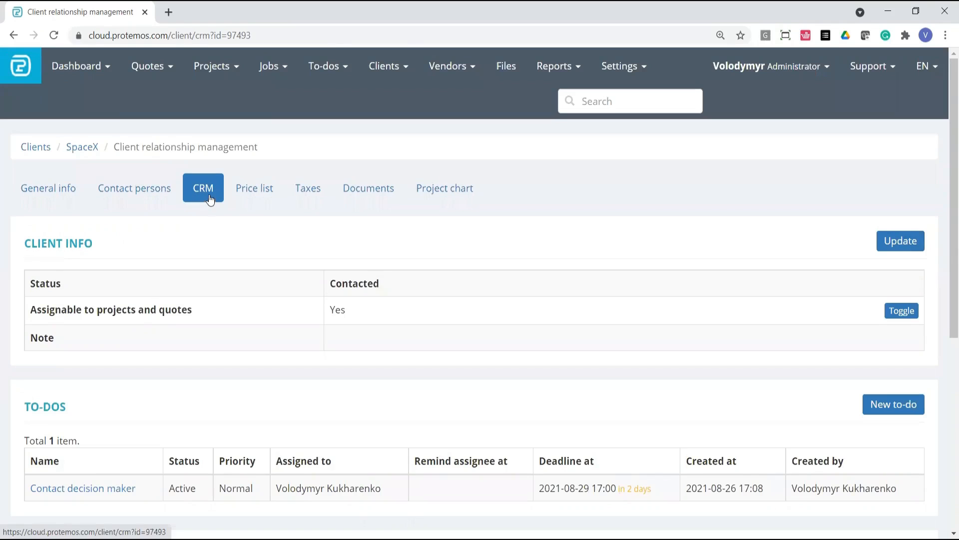
Look over SpaceX's CRM page again, from the client info down to the communication history notes.
{"action": "scroll", "coordinate": [210, 201], "scroll_direction": "down", "scroll_amount": 4}
{"action": "scroll", "coordinate": [208, 199], "scroll_direction": "up", "scroll_amount": 1}
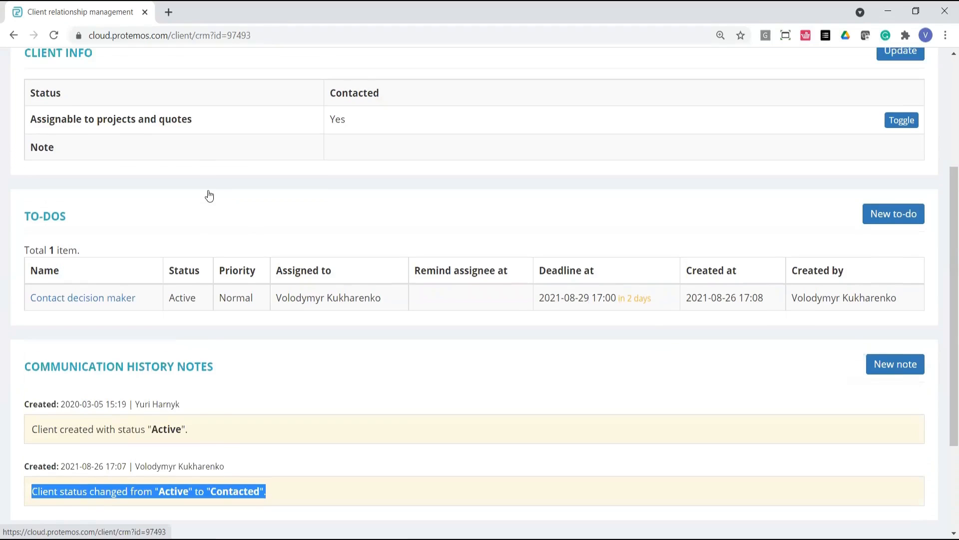
{"action": "scroll", "coordinate": [209, 195], "scroll_direction": "up", "scroll_amount": 4}
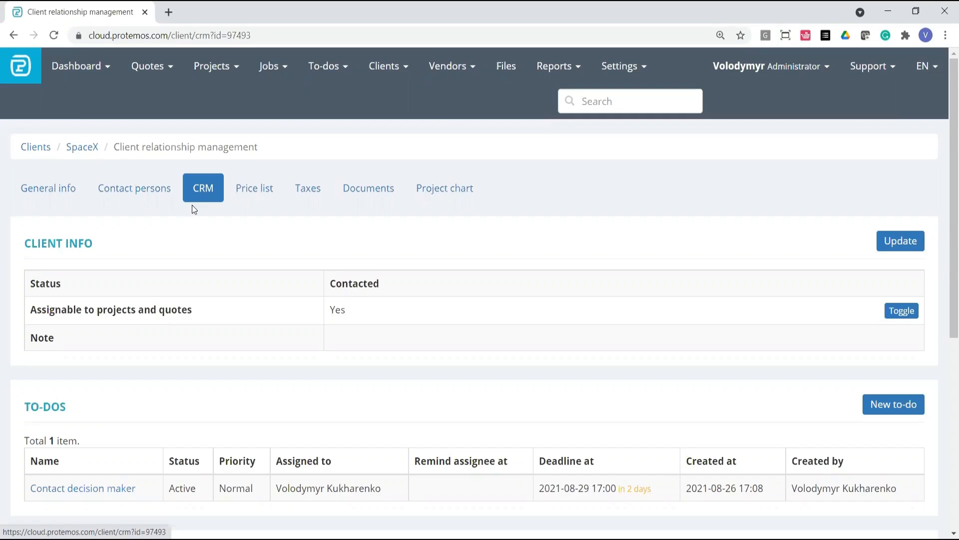
{"action": "scroll", "coordinate": [192, 205], "scroll_direction": "down", "scroll_amount": 6}
{"action": "scroll", "coordinate": [207, 184], "scroll_direction": "up", "scroll_amount": 6}
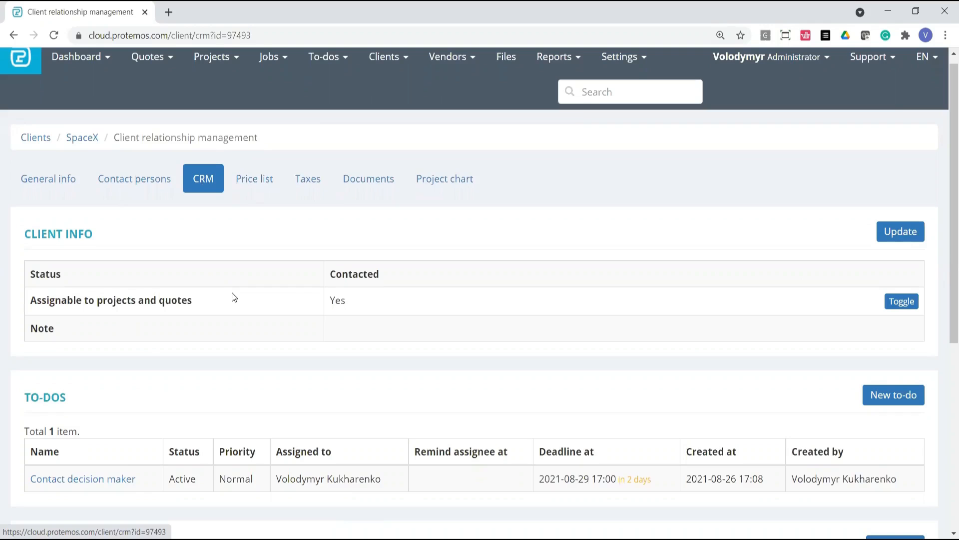
{"action": "scroll", "coordinate": [234, 292], "scroll_direction": "down", "scroll_amount": 6}
{"action": "scroll", "coordinate": [250, 199], "scroll_direction": "up", "scroll_amount": 7}
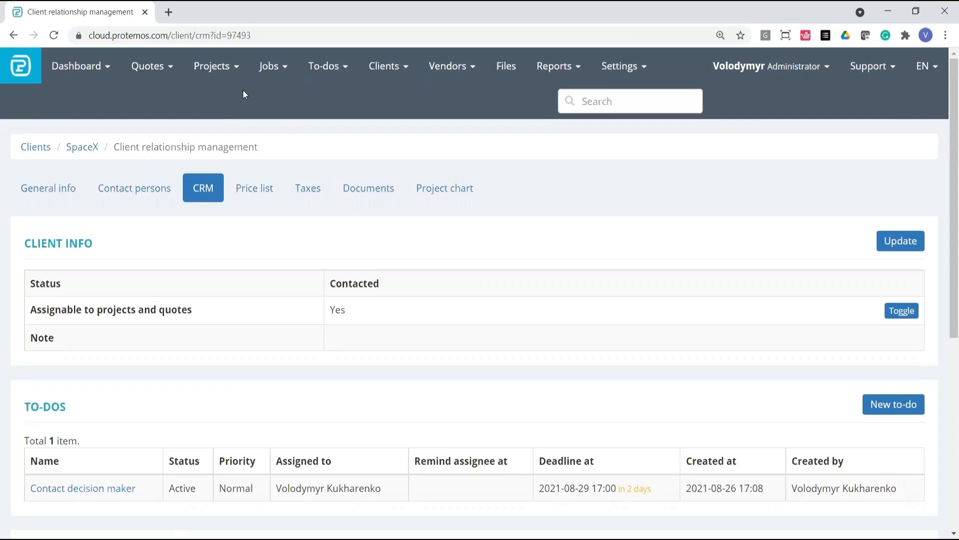
Go to the job checklists and open the checklist named Sample cheklist.
{"action": "left_click", "coordinate": [282, 74]}
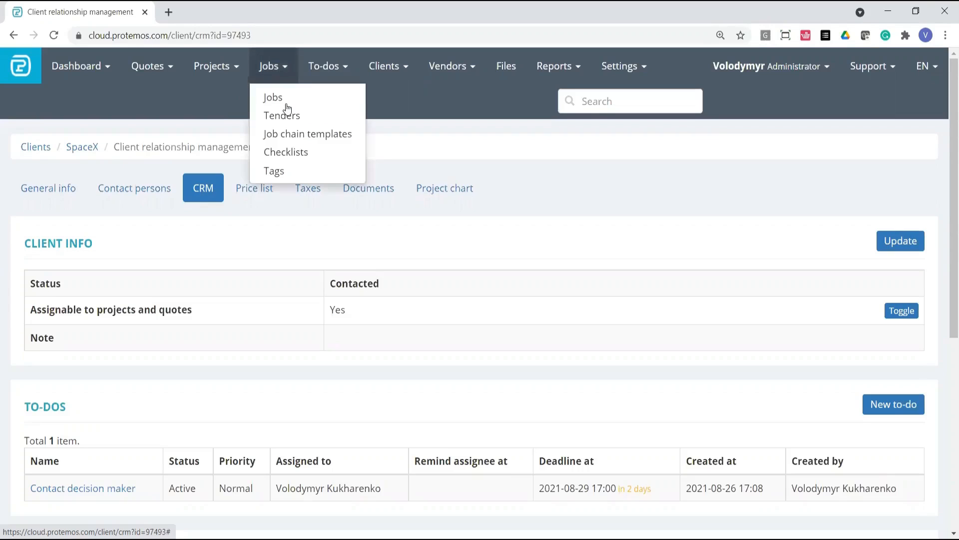
{"action": "left_click", "coordinate": [287, 152]}
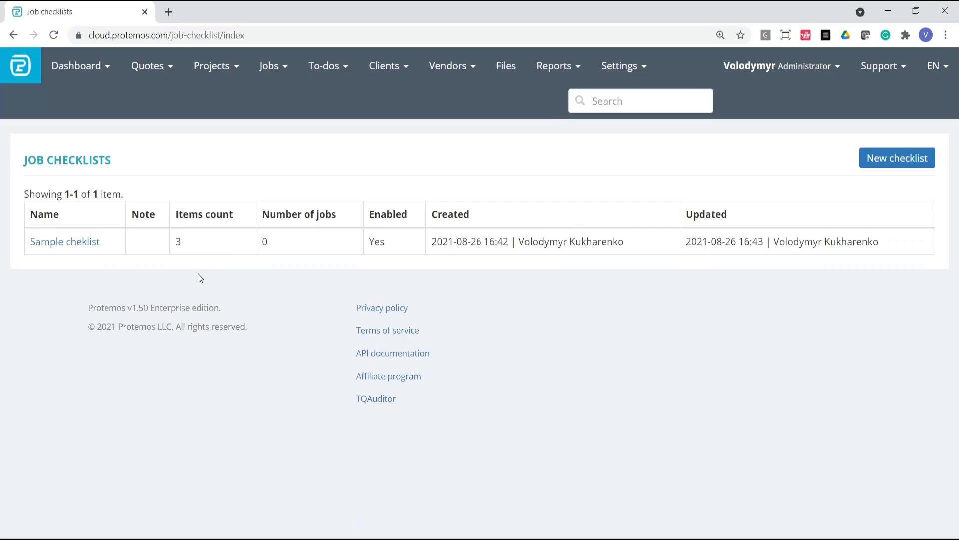
{"action": "left_click", "coordinate": [82, 244]}
{"action": "scroll", "coordinate": [72, 311], "scroll_direction": "down", "scroll_amount": 1}
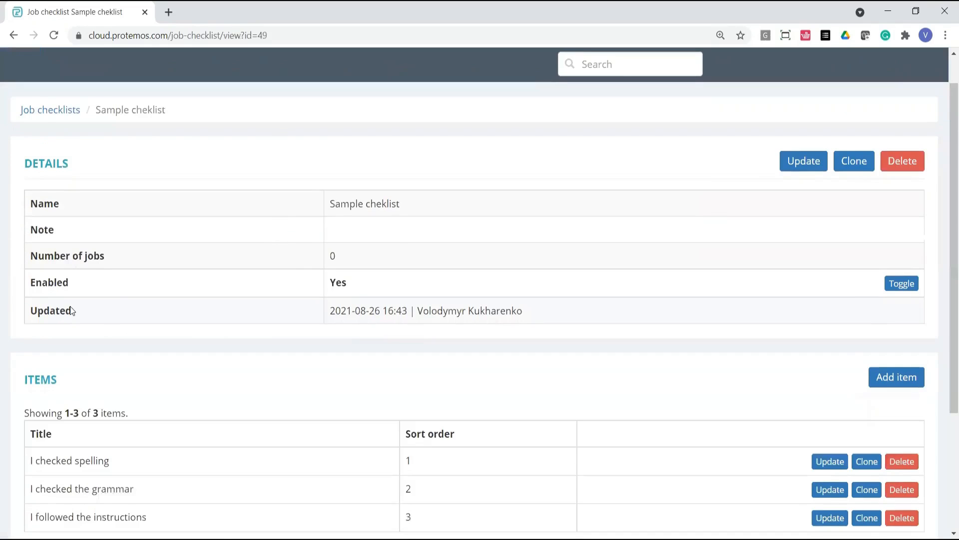
Examine the item titles and sort order of Sample cheklist, and return to the list of job checklists.
{"action": "scroll", "coordinate": [72, 311], "scroll_direction": "down", "scroll_amount": 3}
{"action": "left_click_drag", "start_coordinate": [19, 292], "coordinate": [112, 292]}
{"action": "left_click_drag", "start_coordinate": [70, 318], "coordinate": [446, 345]}
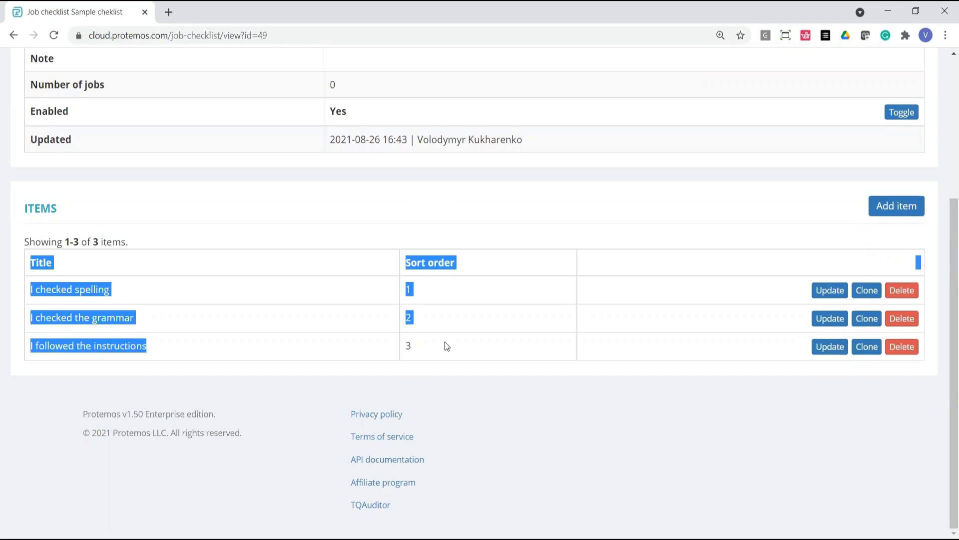
{"action": "left_click", "coordinate": [327, 323]}
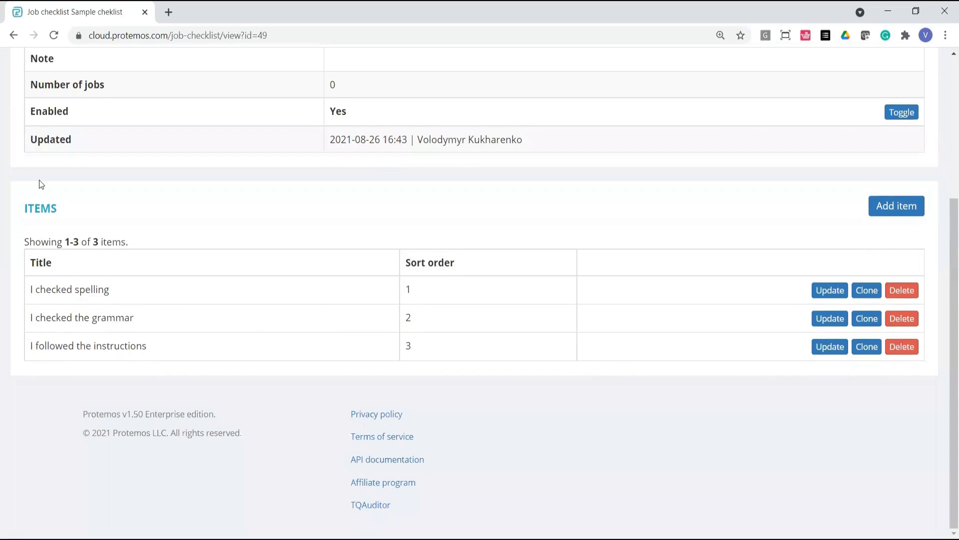
{"action": "left_click_drag", "start_coordinate": [11, 218], "coordinate": [58, 209]}
{"action": "scroll", "coordinate": [494, 324], "scroll_direction": "up", "scroll_amount": 2}
{"action": "scroll", "coordinate": [64, 144], "scroll_direction": "up", "scroll_amount": 3}
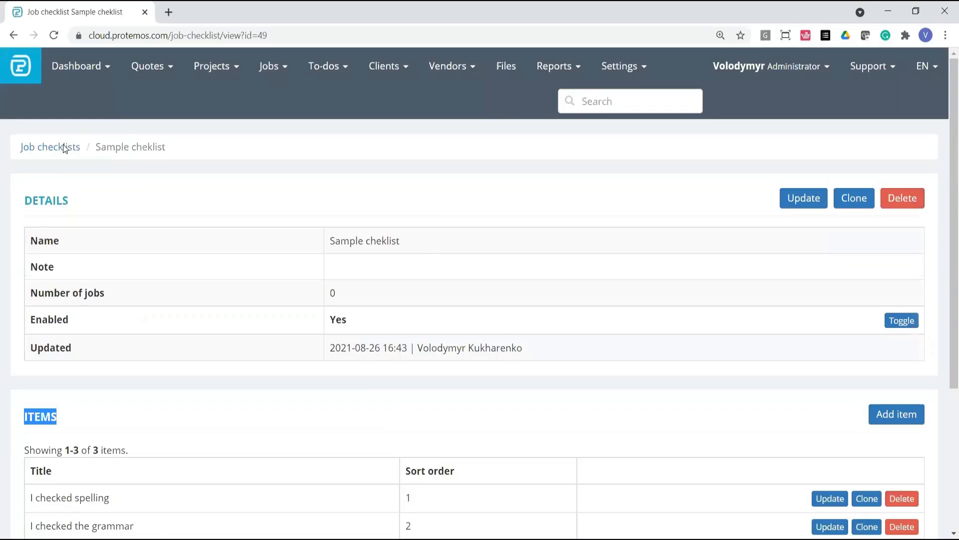
{"action": "left_click", "coordinate": [64, 148]}
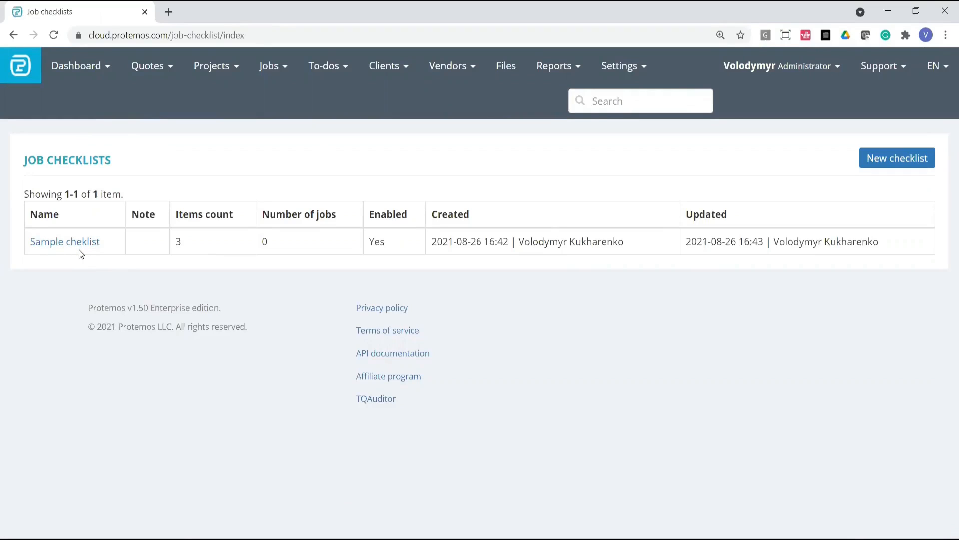
Open AcmeCompany's translation job "ewrffrew" from the jobs list and set it back to Draft.
{"action": "left_click", "coordinate": [270, 66]}
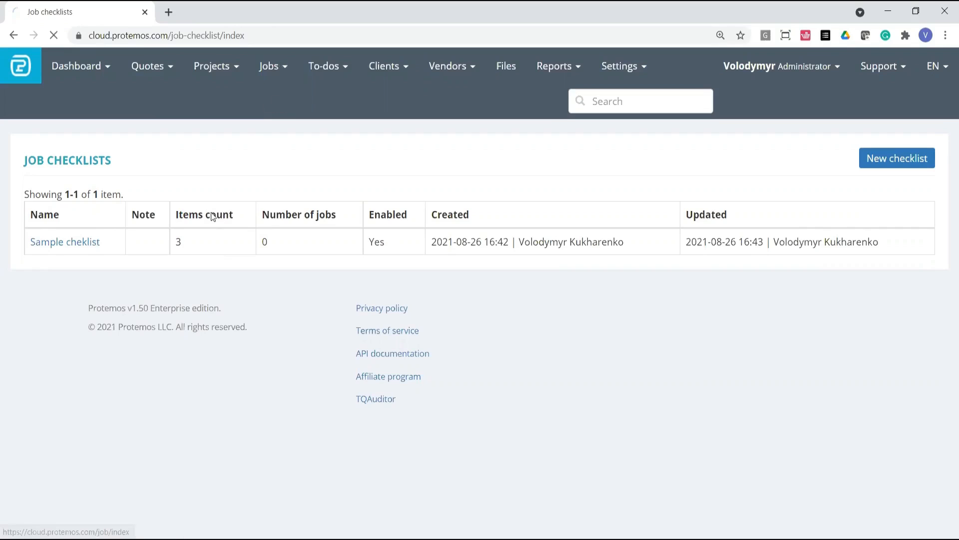
{"action": "left_click", "coordinate": [75, 296]}
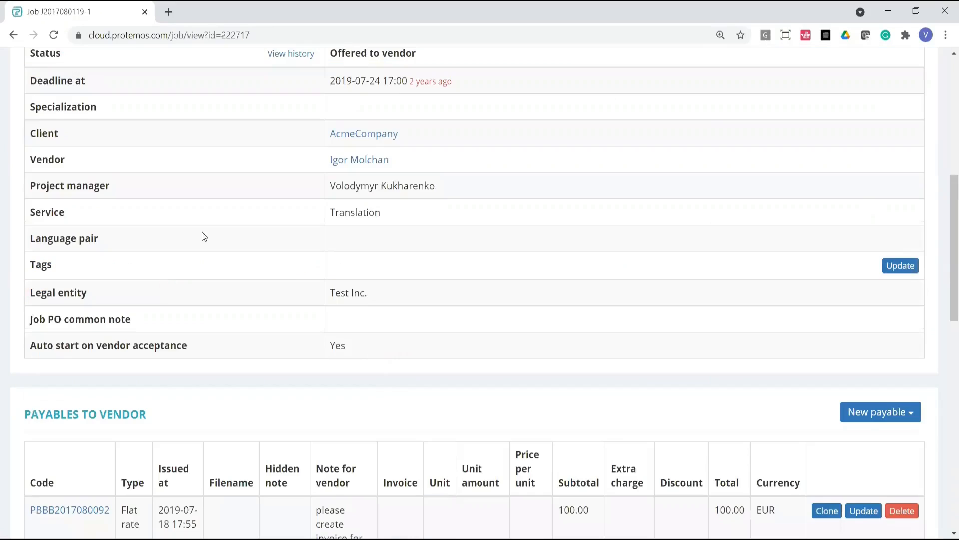
{"action": "scroll", "coordinate": [855, 190], "scroll_direction": "up", "scroll_amount": 4}
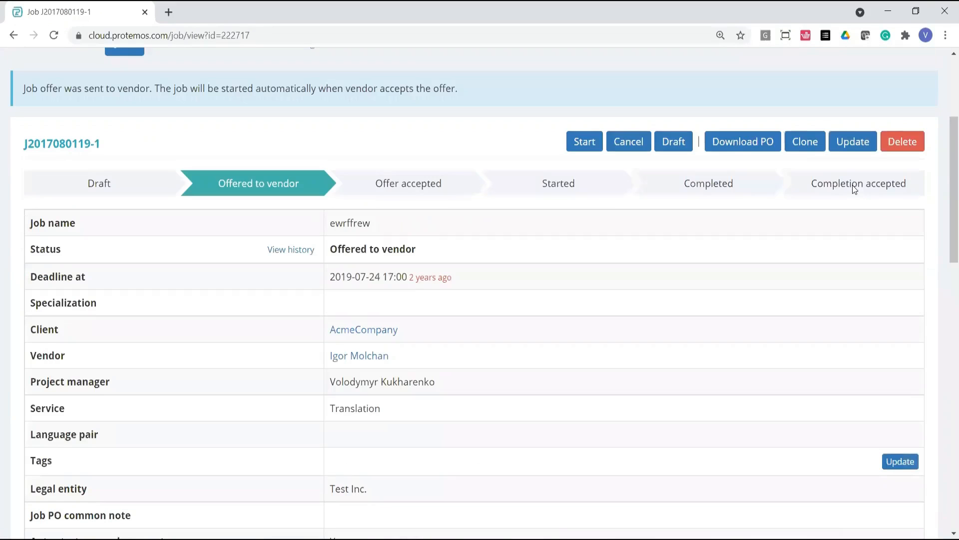
{"action": "left_click", "coordinate": [674, 143]}
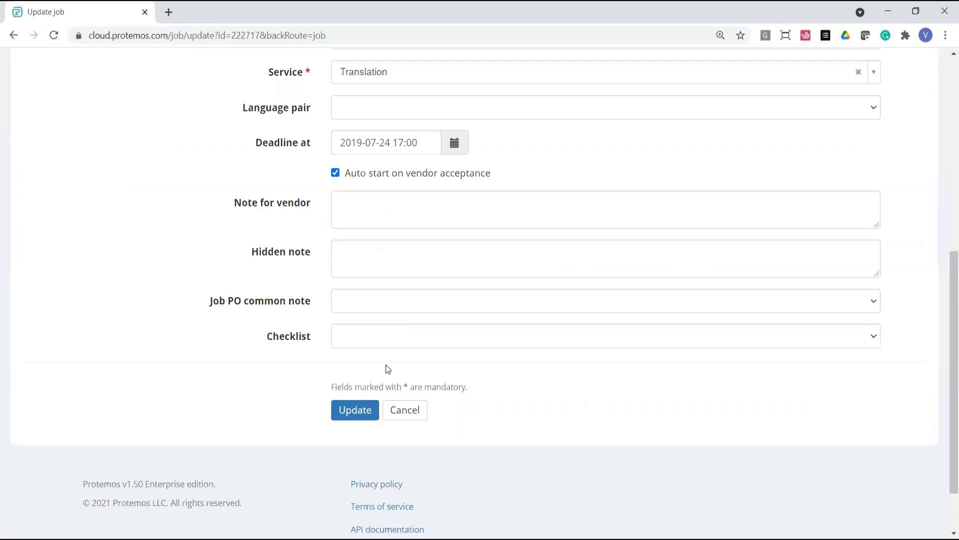
Assign Sample cheklist as the job's checklist, save the update and check the Checklist entry in the job details.
{"action": "scroll", "coordinate": [358, 284], "scroll_direction": "up", "scroll_amount": 5}
{"action": "scroll", "coordinate": [343, 189], "scroll_direction": "down", "scroll_amount": 6}
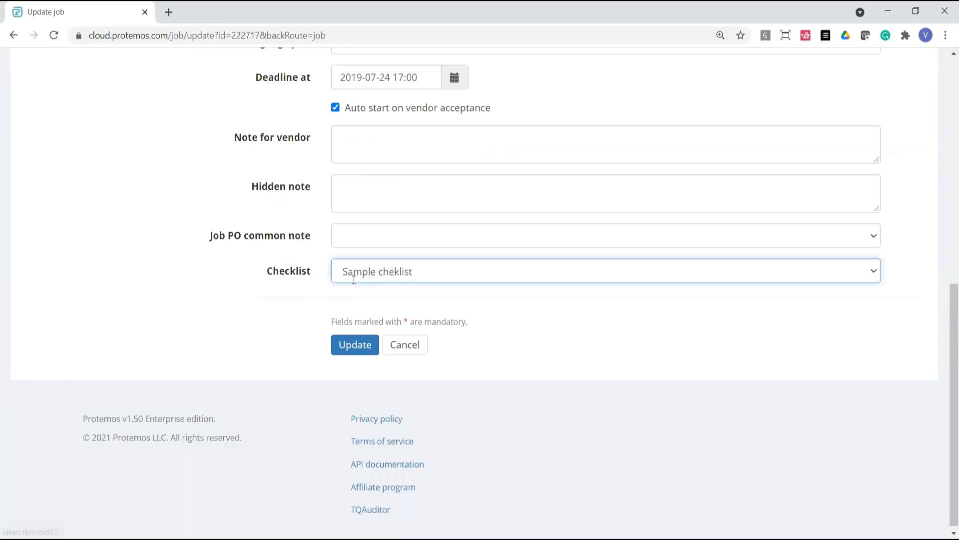
{"action": "left_click", "coordinate": [348, 346]}
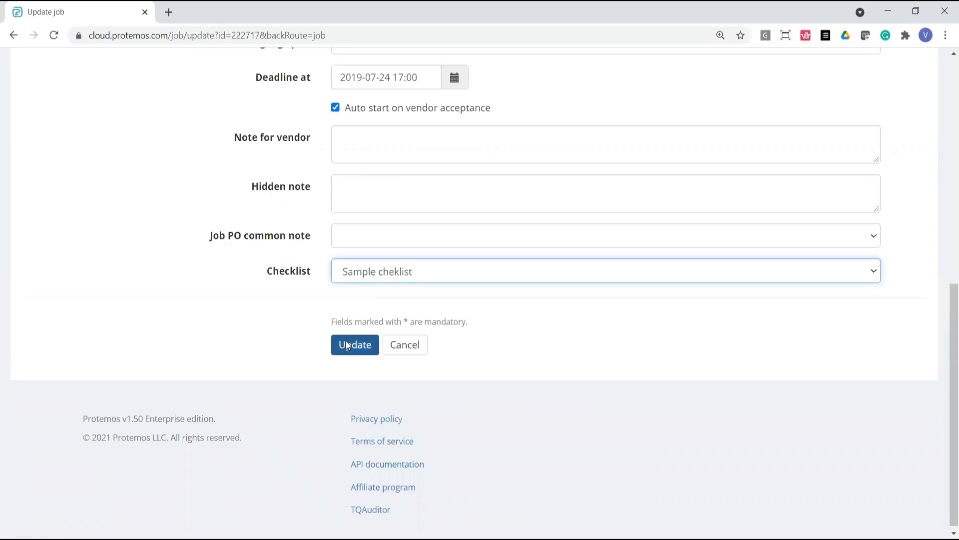
{"action": "left_click", "coordinate": [356, 353]}
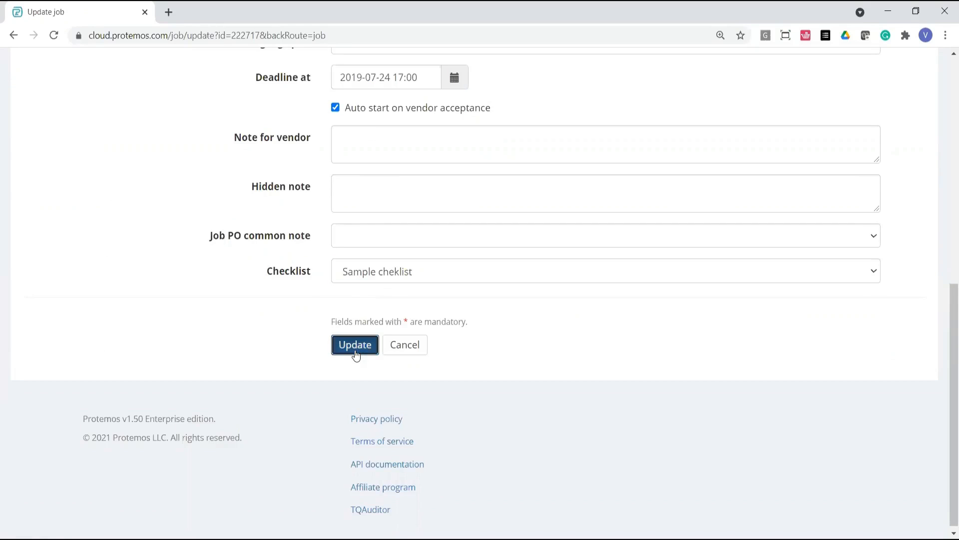
{"action": "left_click", "coordinate": [355, 353]}
{"action": "scroll", "coordinate": [380, 259], "scroll_direction": "down", "scroll_amount": 5}
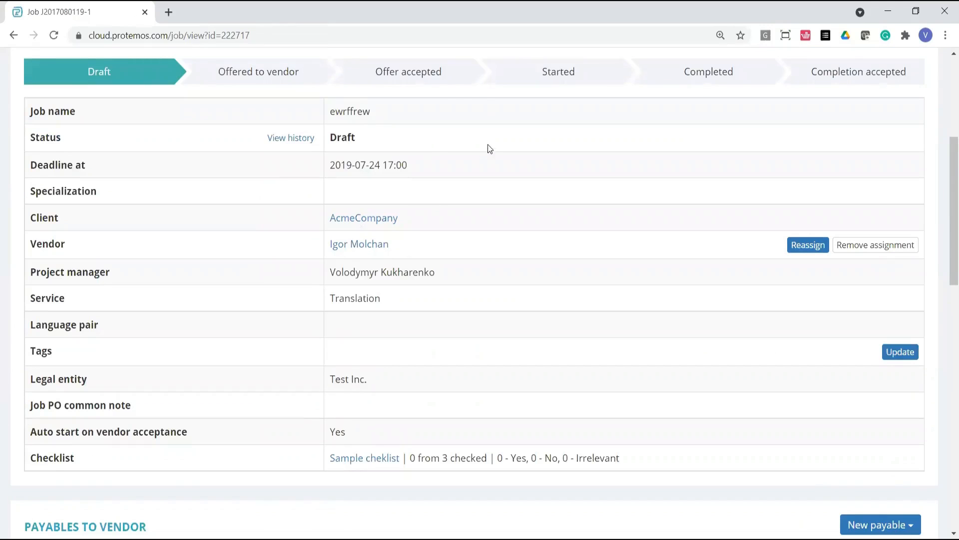
{"action": "scroll", "coordinate": [537, 186], "scroll_direction": "up", "scroll_amount": 5}
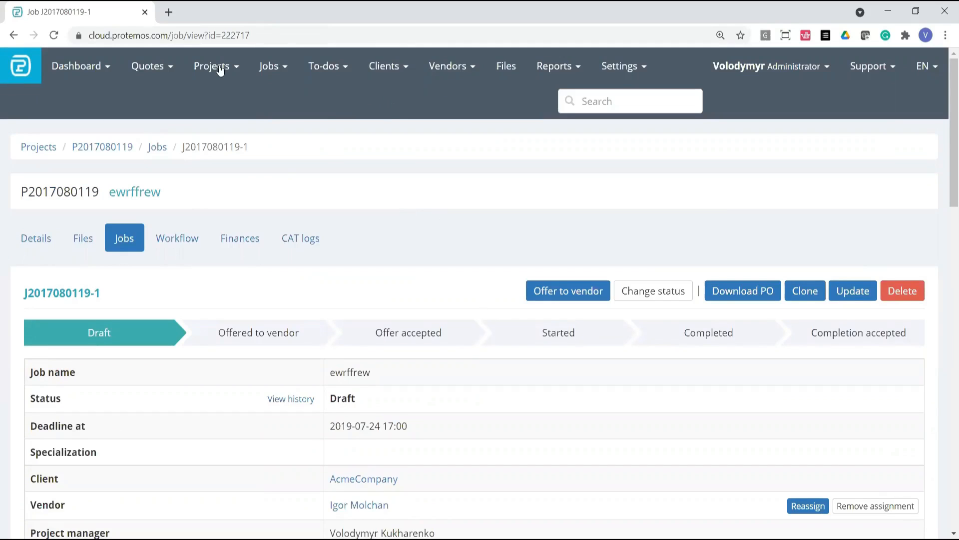
Reopen Sample cheklist from the job checklists and examine its items and their sort order.
{"action": "left_click", "coordinate": [270, 74]}
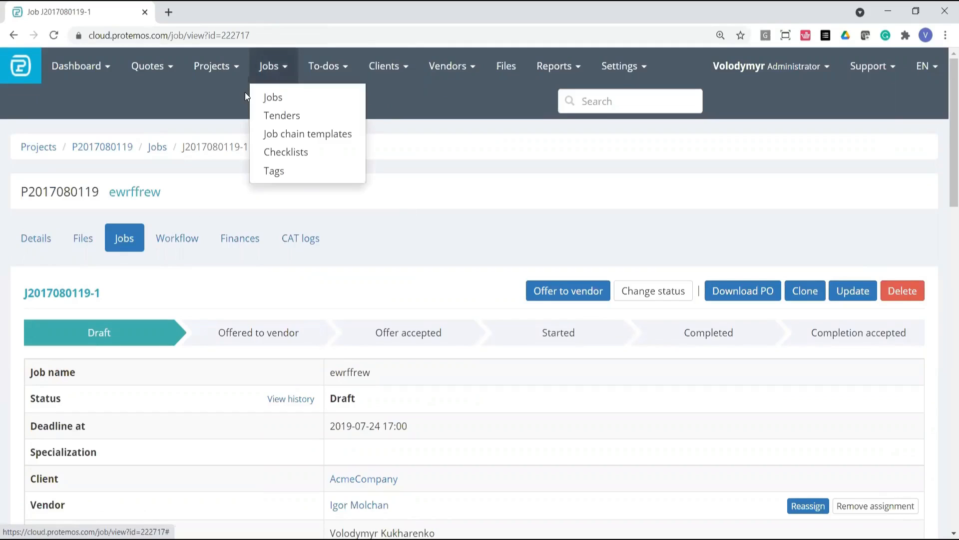
{"action": "left_click", "coordinate": [274, 153]}
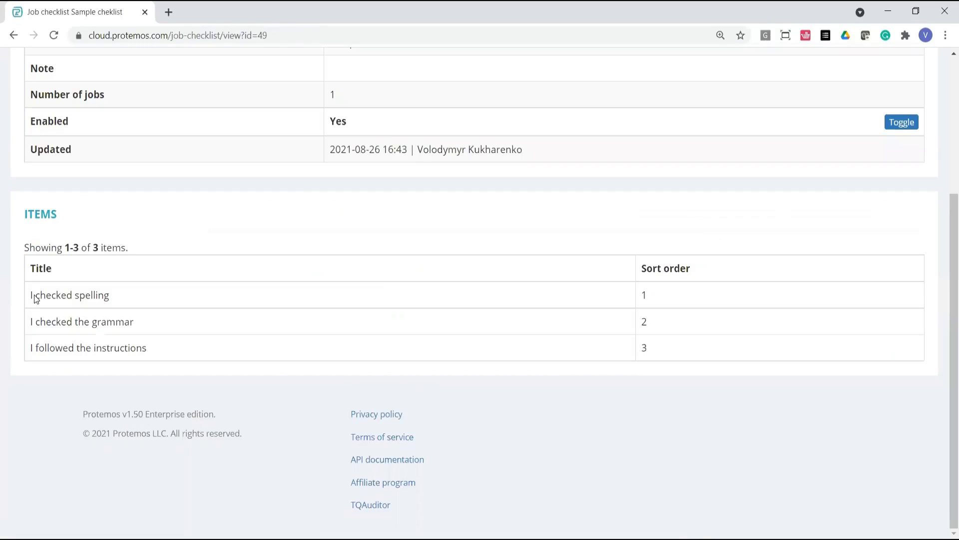
{"action": "triple_click", "coordinate": [35, 296]}
{"action": "triple_click", "coordinate": [100, 325]}
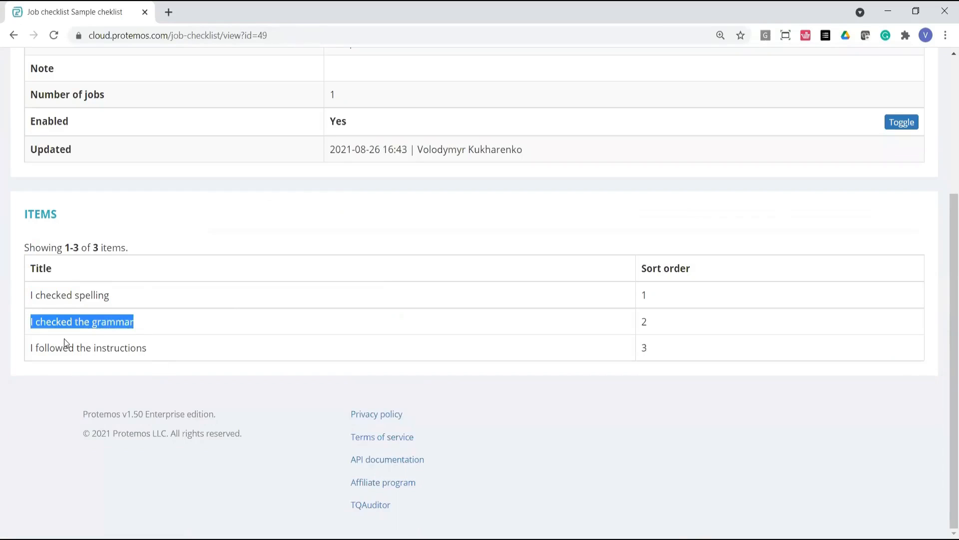
{"action": "left_click_drag", "start_coordinate": [20, 338], "coordinate": [371, 354]}
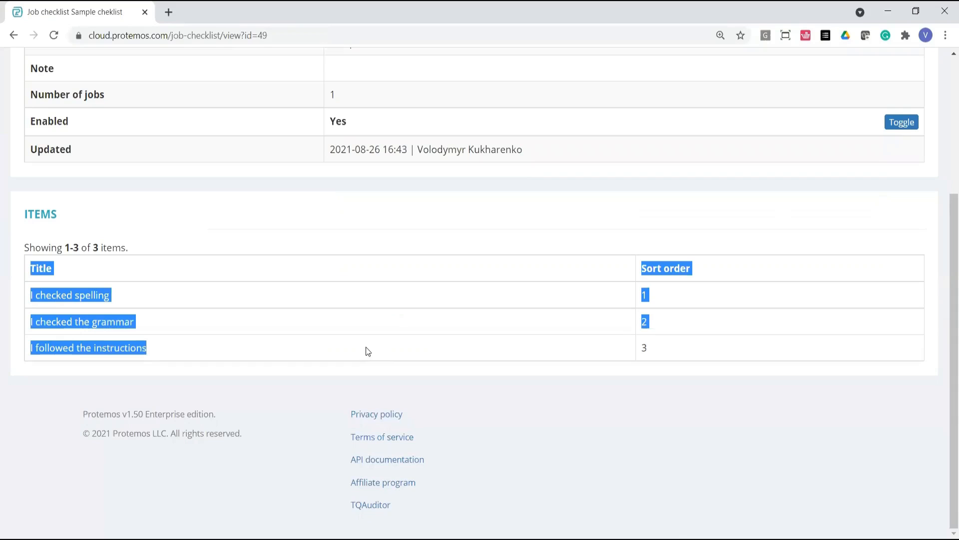
{"action": "left_click", "coordinate": [250, 356]}
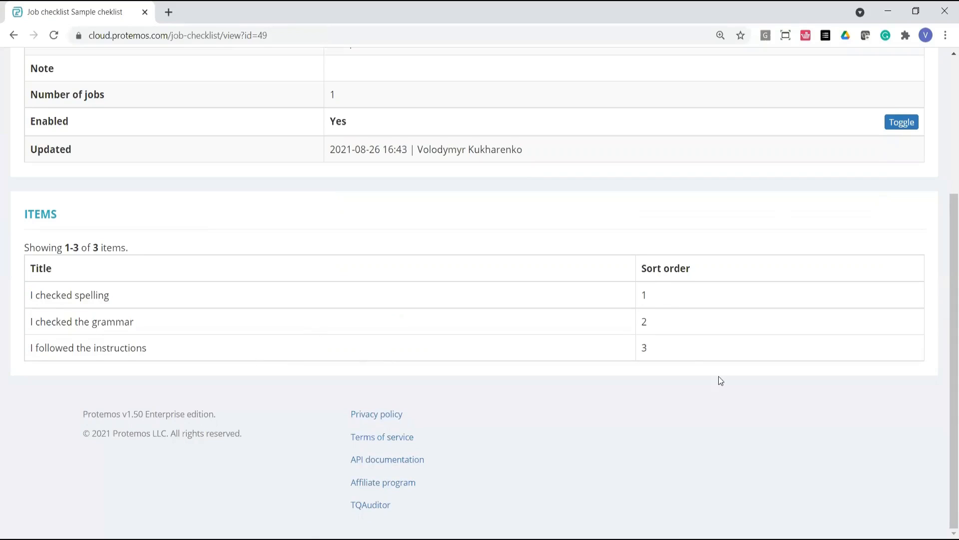
{"action": "left_click_drag", "start_coordinate": [667, 354], "coordinate": [5, 266]}
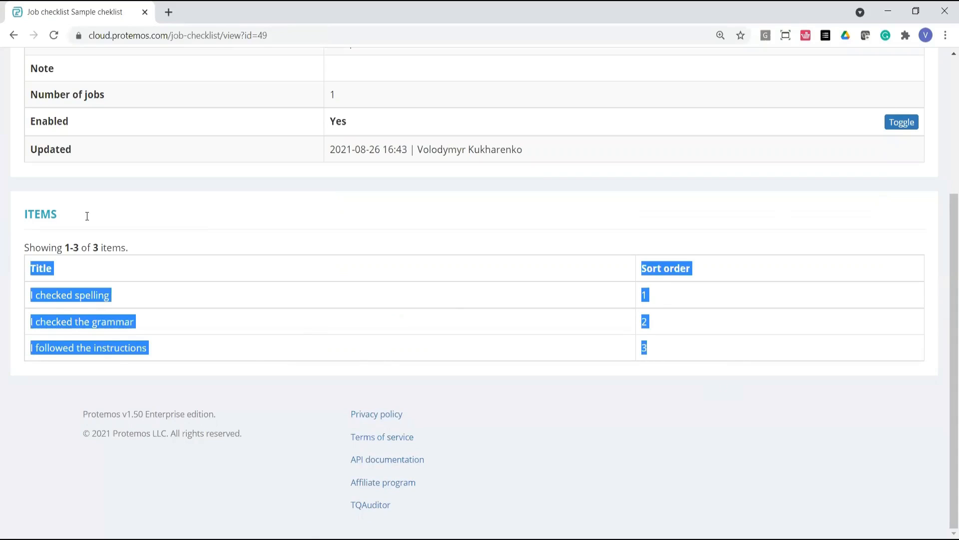
{"action": "left_click", "coordinate": [40, 271]}
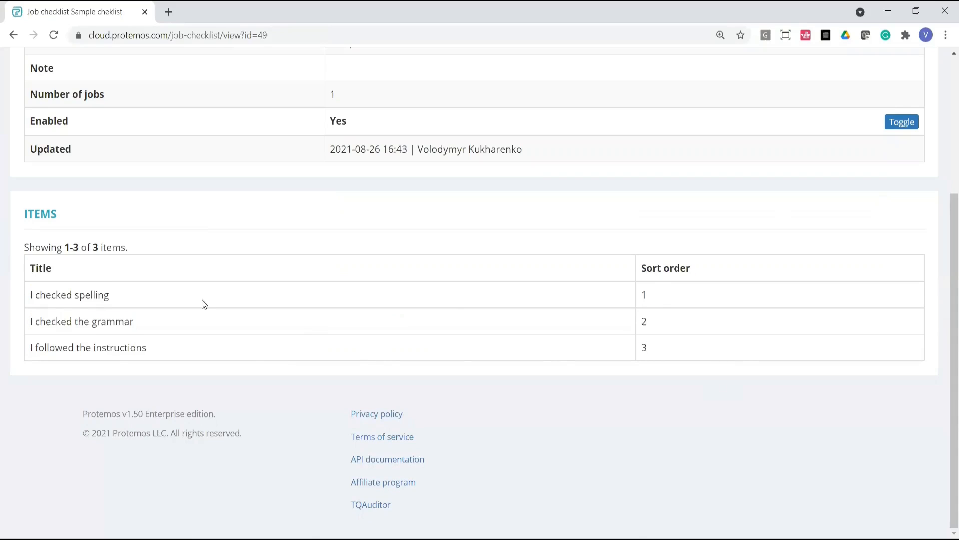
{"action": "left_click", "coordinate": [460, 353], "text": "shift"}
{"action": "left_click", "coordinate": [658, 362], "text": "shift"}
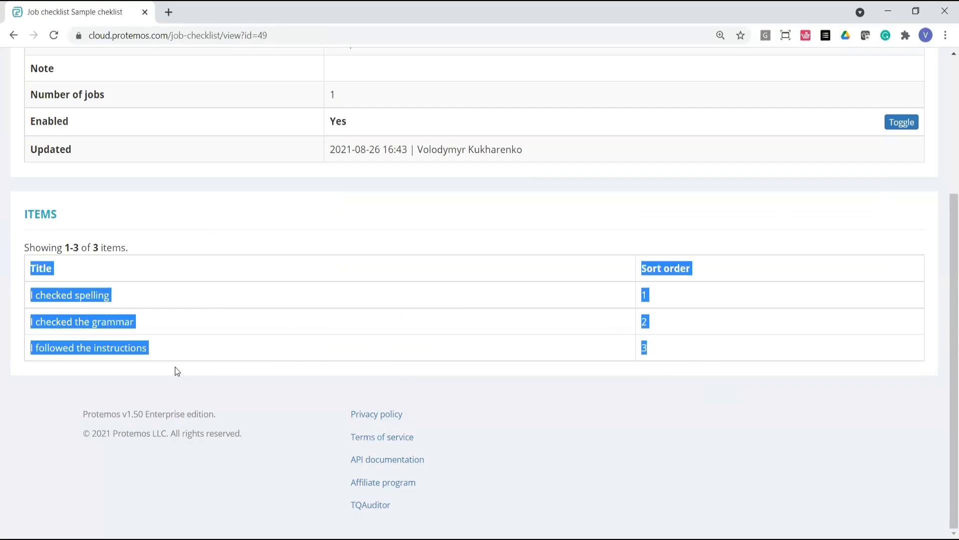
{"action": "left_click", "coordinate": [31, 268]}
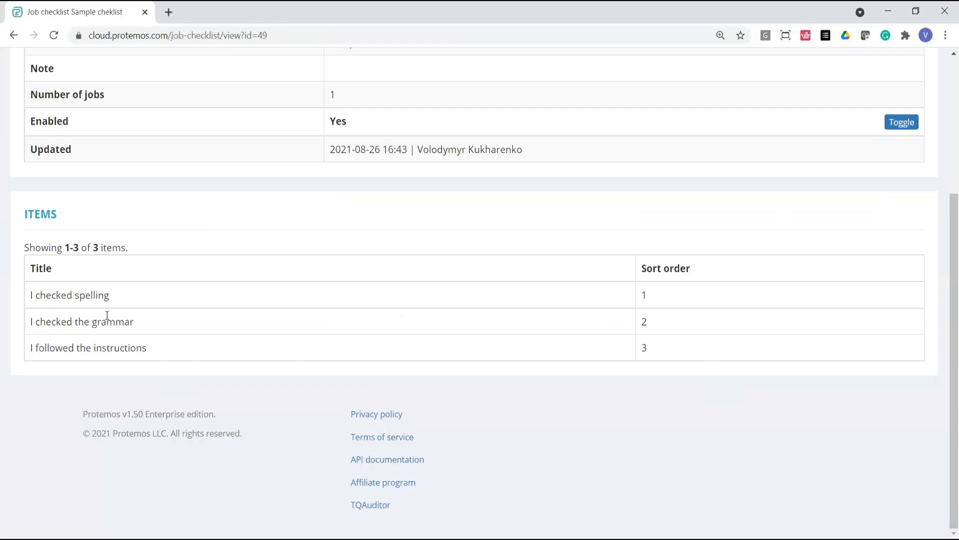
Examine the "I checked spelling" item and the details section of Sample cheklist.
{"action": "left_click_drag", "start_coordinate": [32, 305], "coordinate": [105, 295]}
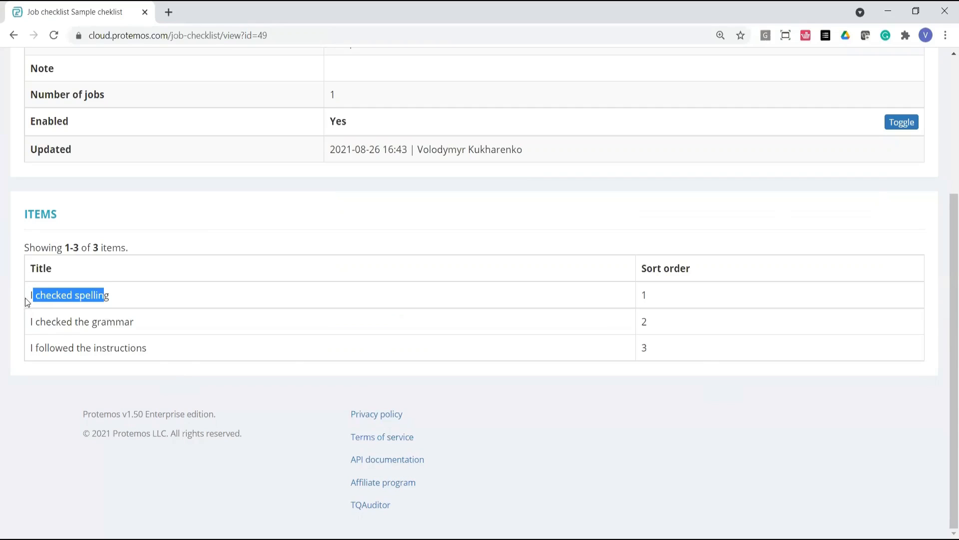
{"action": "left_click", "coordinate": [30, 300]}
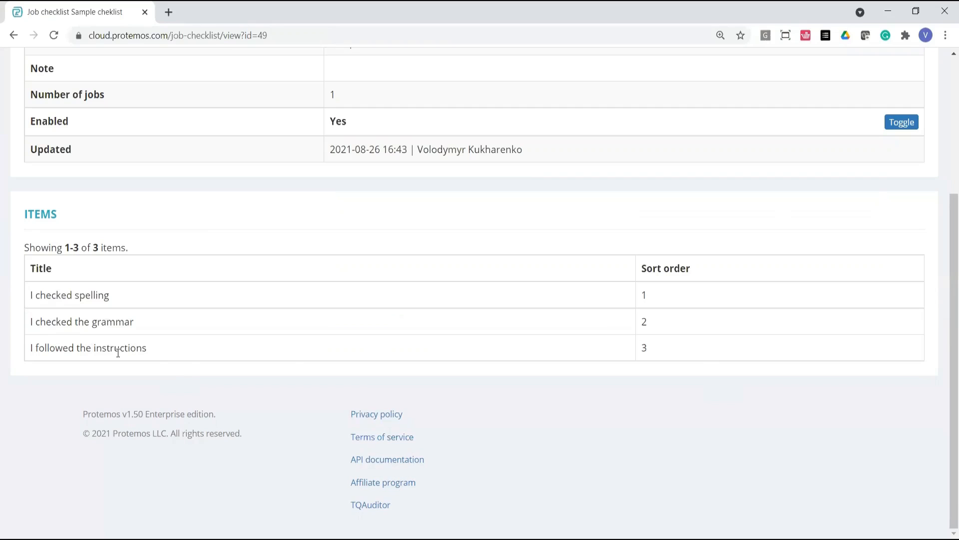
{"action": "double_click", "coordinate": [95, 307]}
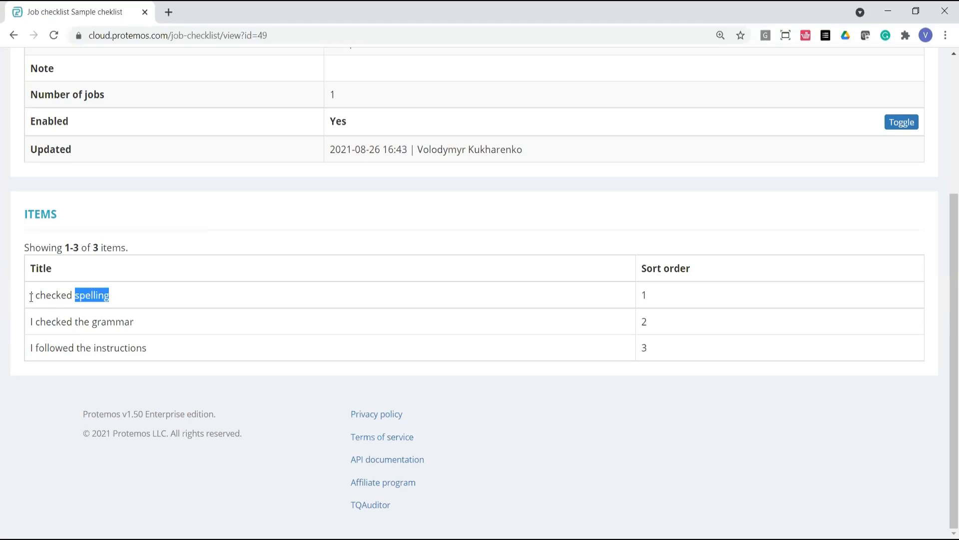
{"action": "triple_click", "coordinate": [101, 294]}
{"action": "scroll", "coordinate": [178, 240], "scroll_direction": "up", "scroll_amount": 4}
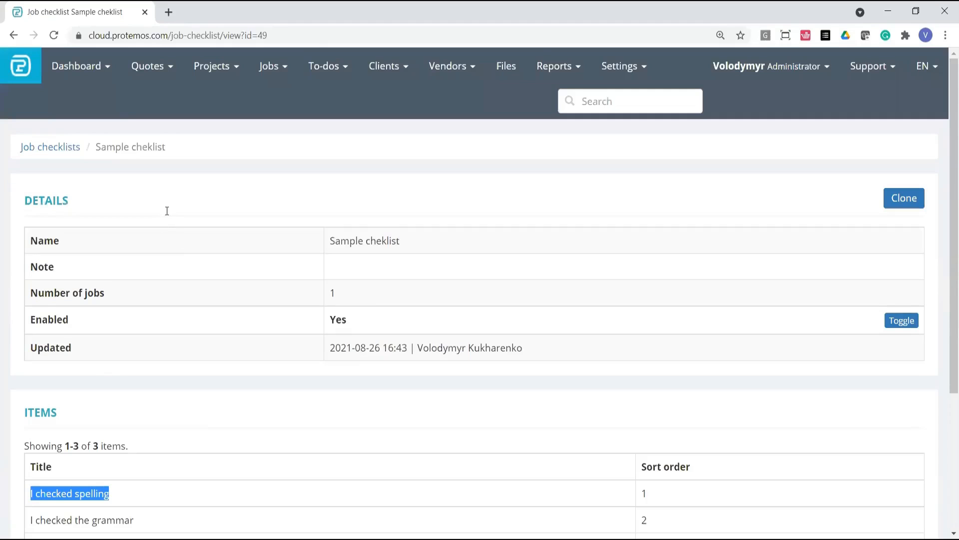
{"action": "scroll", "coordinate": [190, 200], "scroll_direction": "down", "scroll_amount": 4}
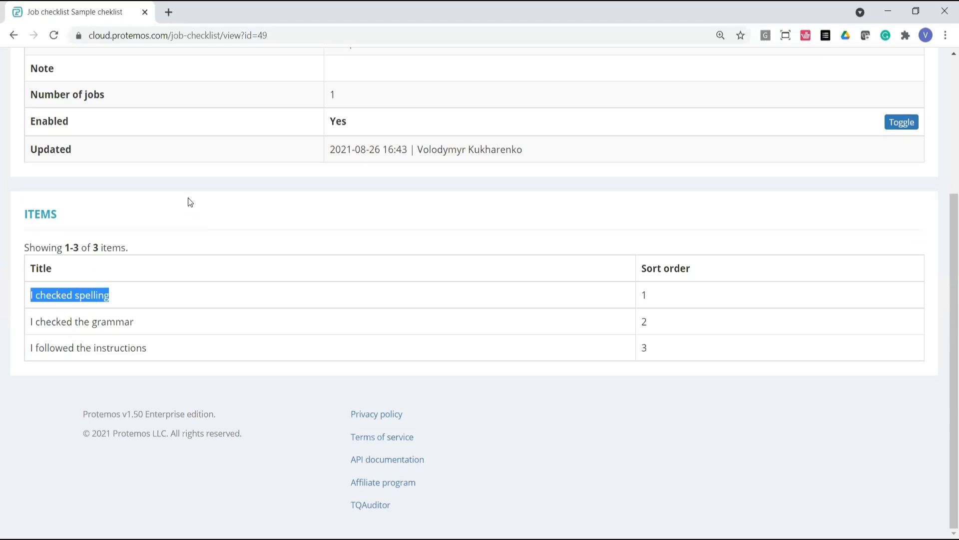
{"action": "scroll", "coordinate": [188, 199], "scroll_direction": "up", "scroll_amount": 4}
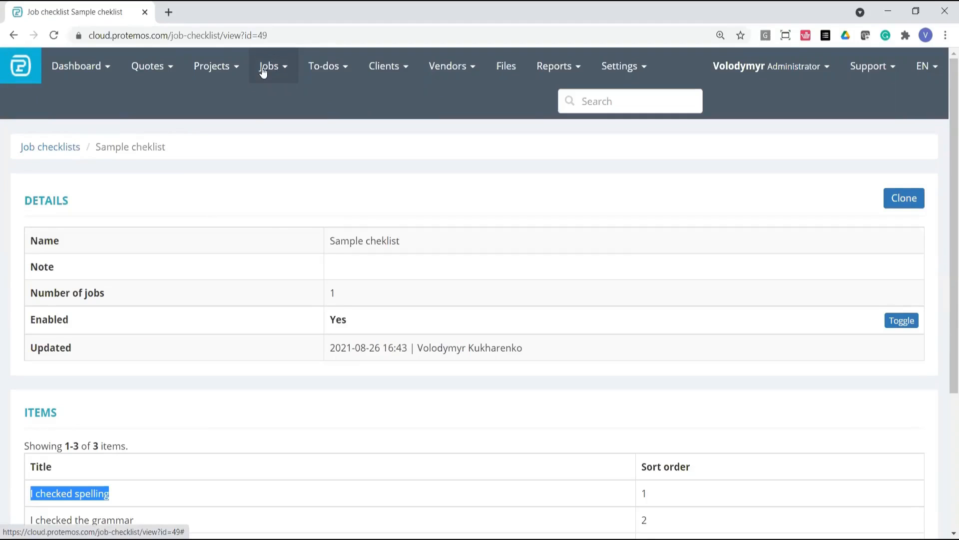
Open the translation job "some project" from the jobs offered to vendors and set it back to Draft.
{"action": "scroll", "coordinate": [159, 206], "scroll_direction": "down", "scroll_amount": 4}
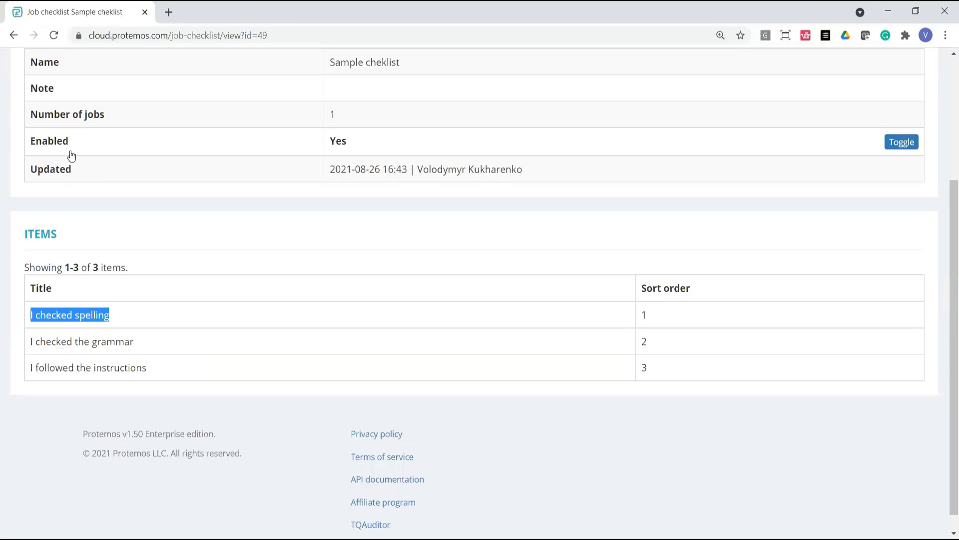
{"action": "key", "text": "alt+Left"}
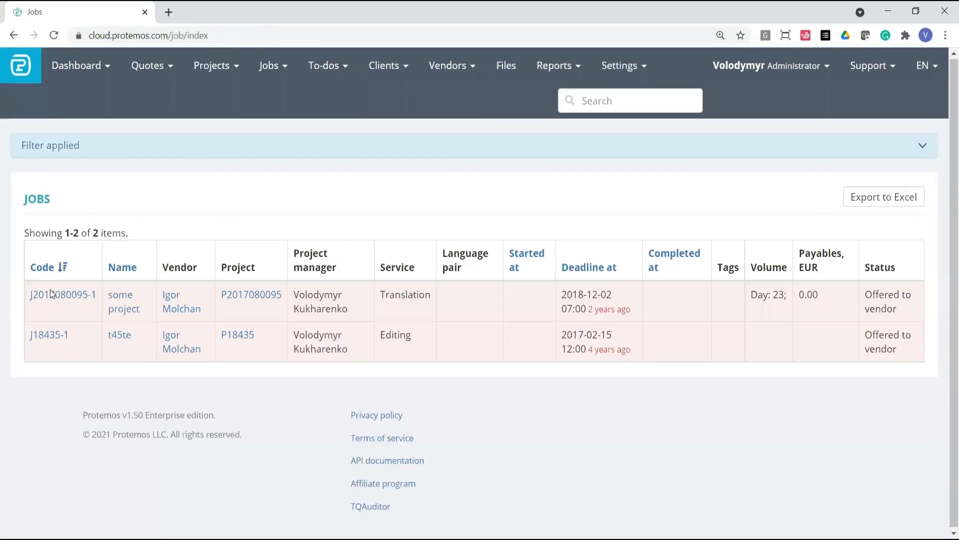
{"action": "left_click", "coordinate": [75, 294]}
{"action": "scroll", "coordinate": [346, 212], "scroll_direction": "down", "scroll_amount": 2}
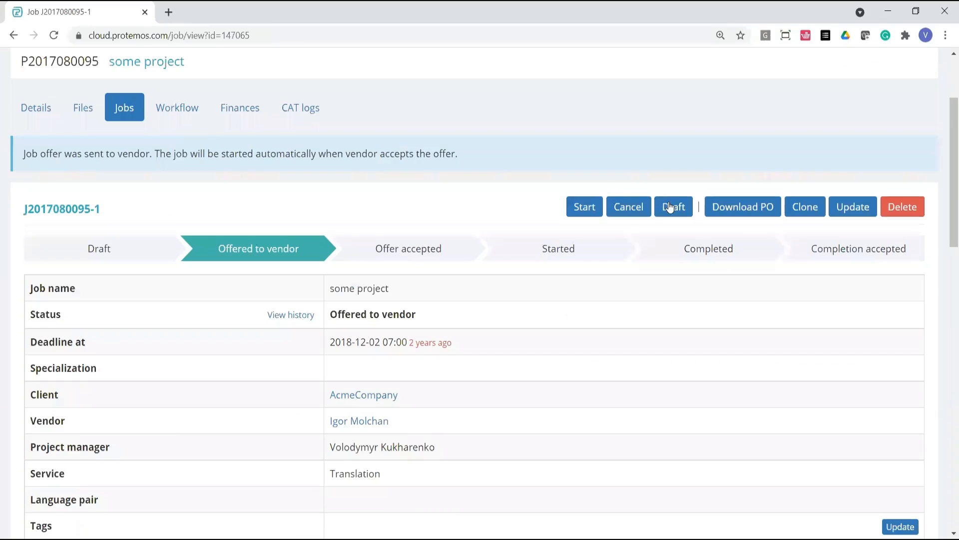
{"action": "left_click", "coordinate": [666, 209]}
{"action": "left_click", "coordinate": [532, 119]}
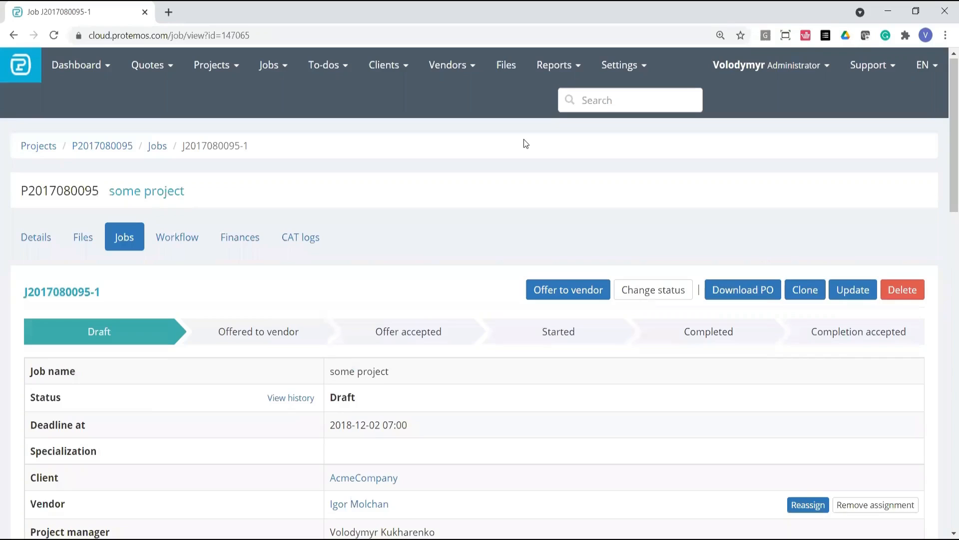
Remove the vendor assignment from the "some project" job and check the Vendor entry in the job details.
{"action": "scroll", "coordinate": [523, 144], "scroll_direction": "down", "scroll_amount": 8}
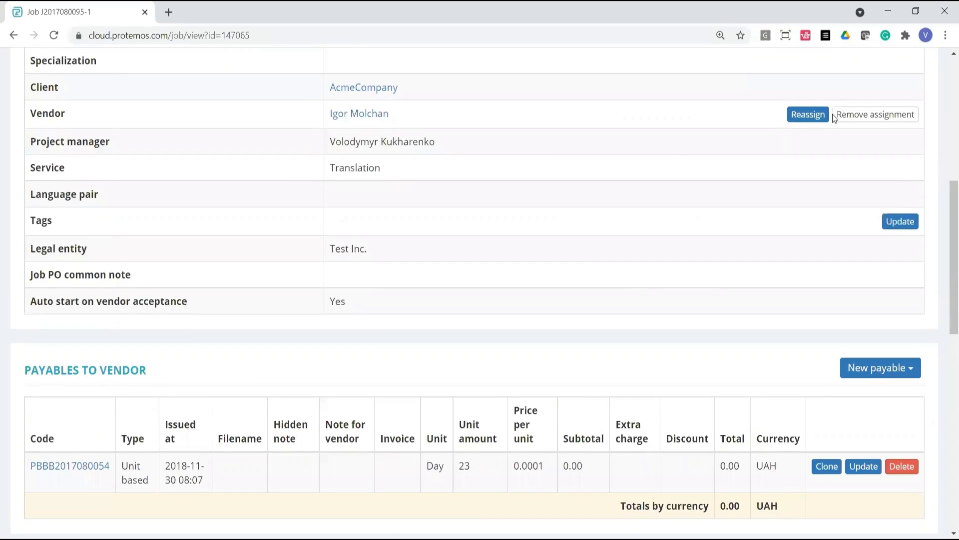
{"action": "left_click", "coordinate": [842, 115]}
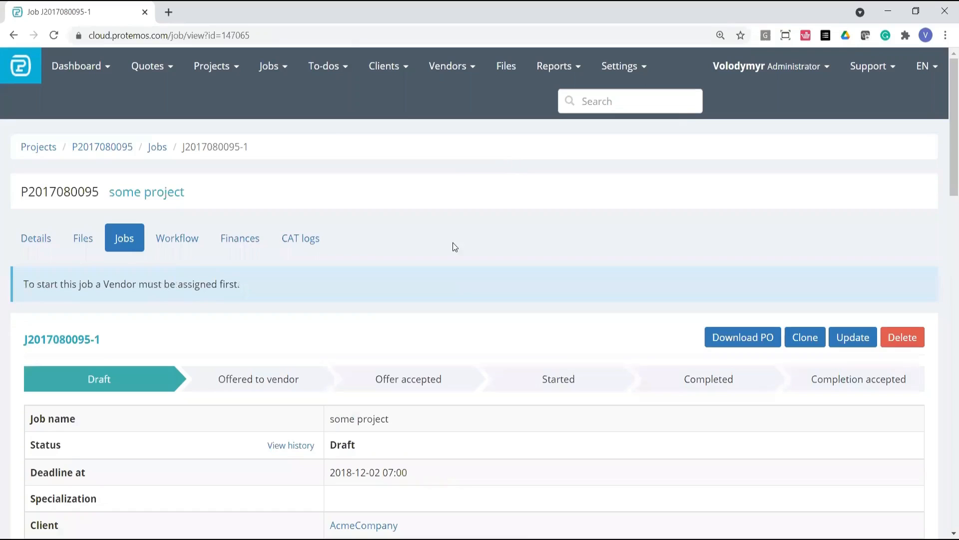
{"action": "scroll", "coordinate": [439, 248], "scroll_direction": "down", "scroll_amount": 6}
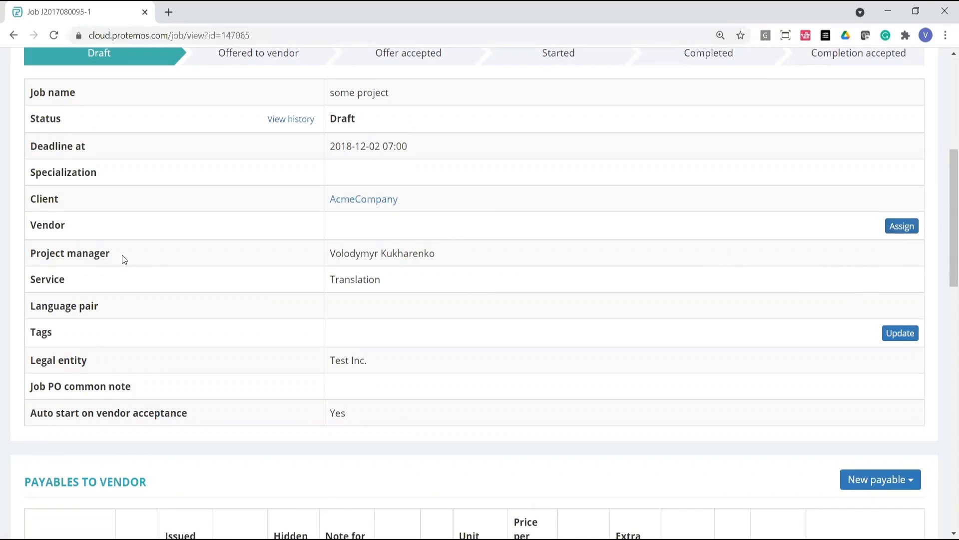
{"action": "scroll", "coordinate": [152, 253], "scroll_direction": "up", "scroll_amount": 5}
{"action": "scroll", "coordinate": [841, 219], "scroll_direction": "down", "scroll_amount": 5}
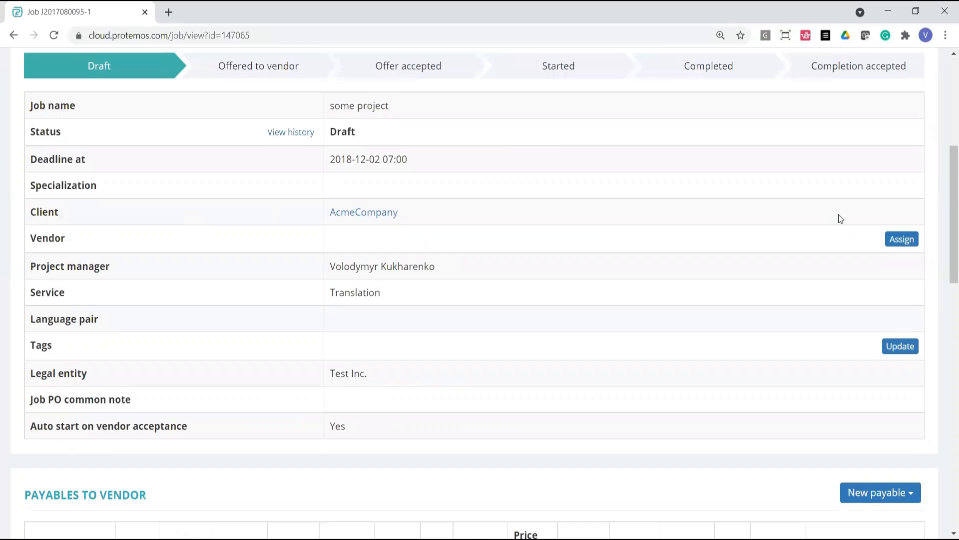
{"action": "scroll", "coordinate": [840, 219], "scroll_direction": "down", "scroll_amount": 1}
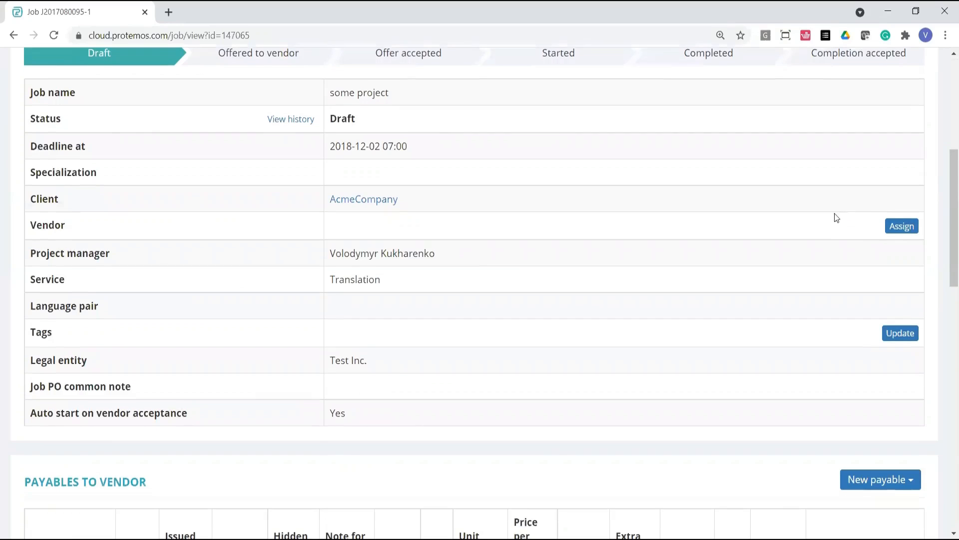
Open the vendor selection for the "some project" job and examine the vendor filters and the list of assignable vendors.
{"action": "left_click", "coordinate": [902, 227]}
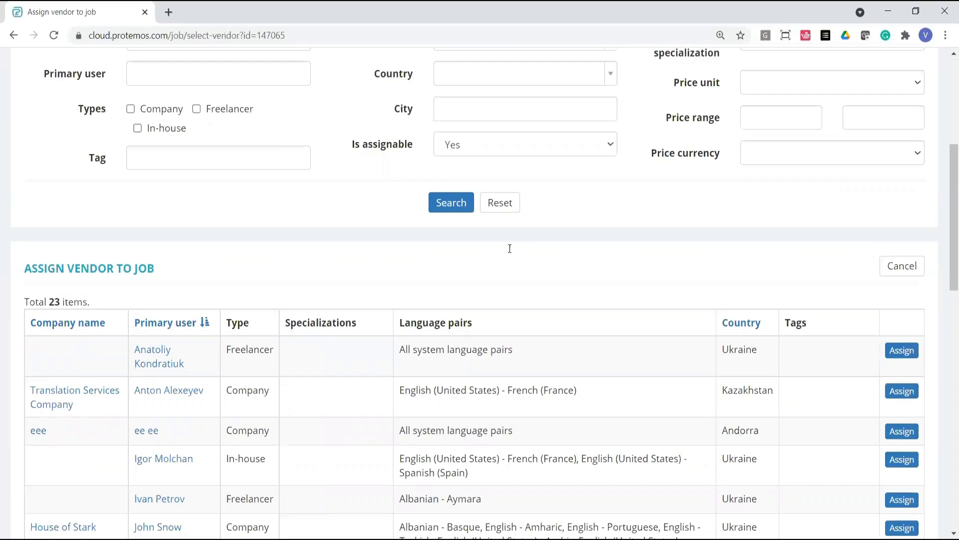
{"action": "scroll", "coordinate": [507, 253], "scroll_direction": "down", "scroll_amount": 15}
{"action": "scroll", "coordinate": [503, 254], "scroll_direction": "up", "scroll_amount": 20}
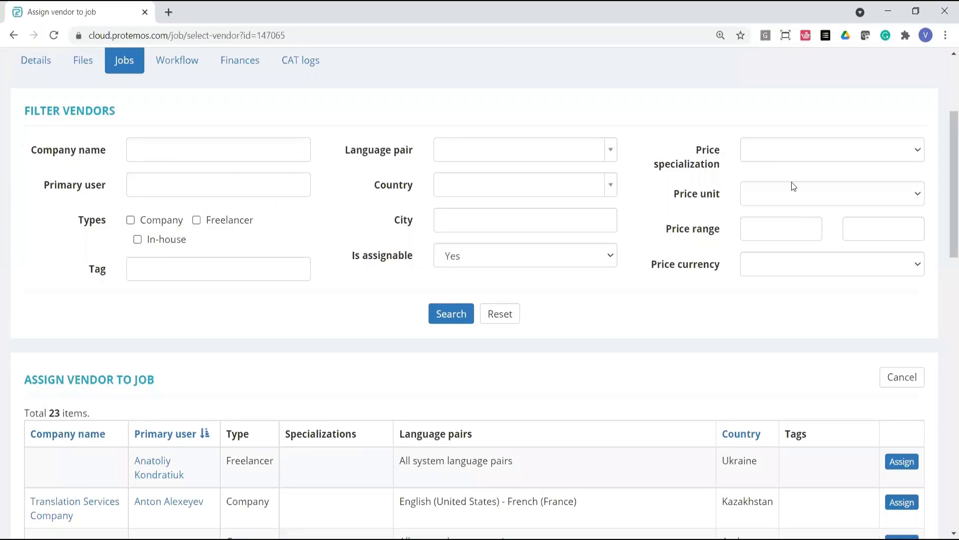
{"action": "scroll", "coordinate": [68, 337], "scroll_direction": "down", "scroll_amount": 8}
{"action": "scroll", "coordinate": [211, 281], "scroll_direction": "down", "scroll_amount": 10}
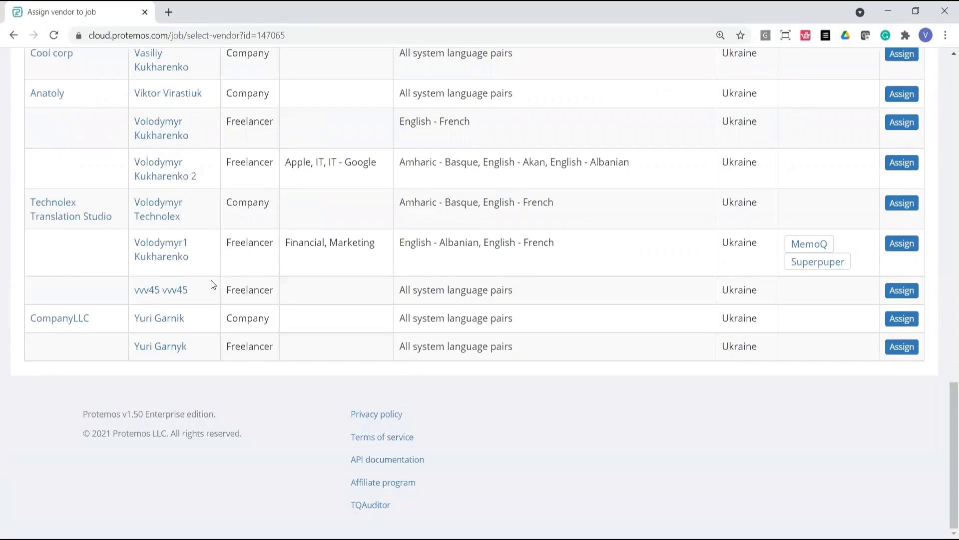
{"action": "scroll", "coordinate": [211, 277], "scroll_direction": "up", "scroll_amount": 20}
{"action": "scroll", "coordinate": [220, 257], "scroll_direction": "up", "scroll_amount": 8}
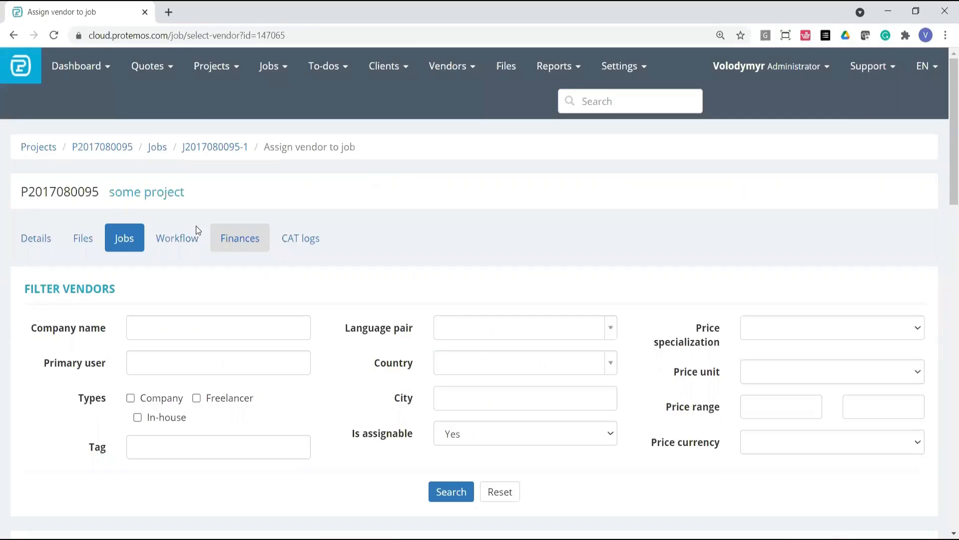
{"action": "scroll", "coordinate": [214, 240], "scroll_direction": "down", "scroll_amount": 2}
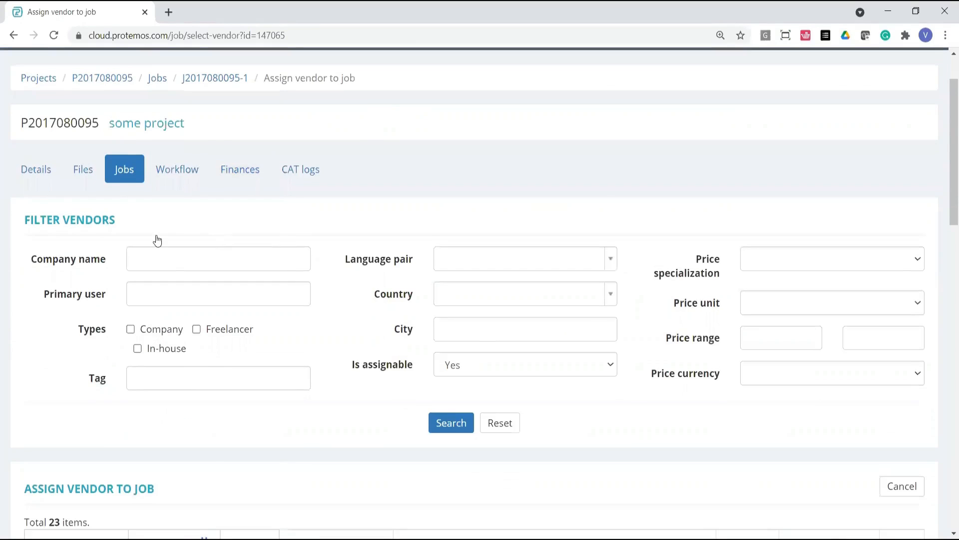
{"action": "scroll", "coordinate": [155, 240], "scroll_direction": "up", "scroll_amount": 2}
In the files of "some project", set the category of the input file Technolex_IA1846110059.pdf to Glossary and check the file list.
{"action": "left_click", "coordinate": [13, 36]}
{"action": "scroll", "coordinate": [268, 257], "scroll_direction": "up", "scroll_amount": 5}
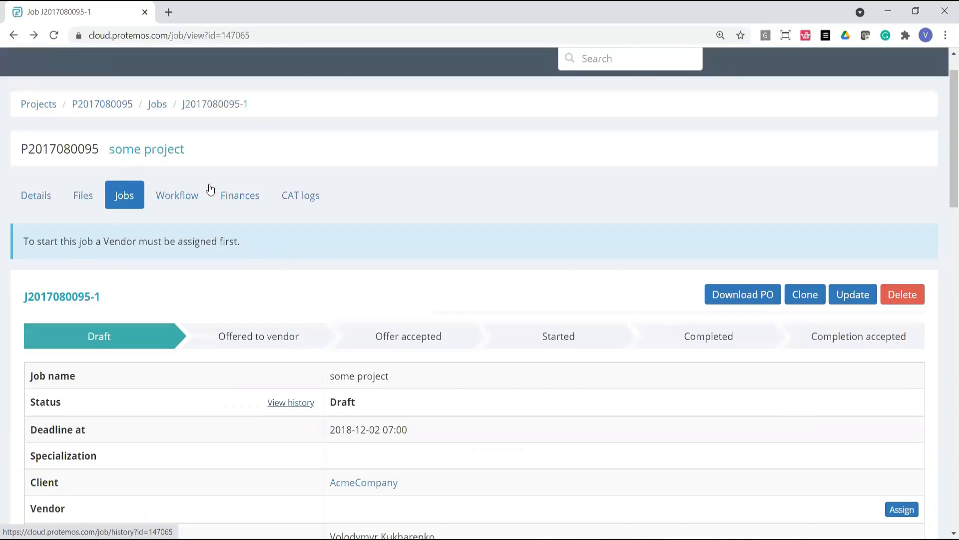
{"action": "key", "text": "alt+Left"}
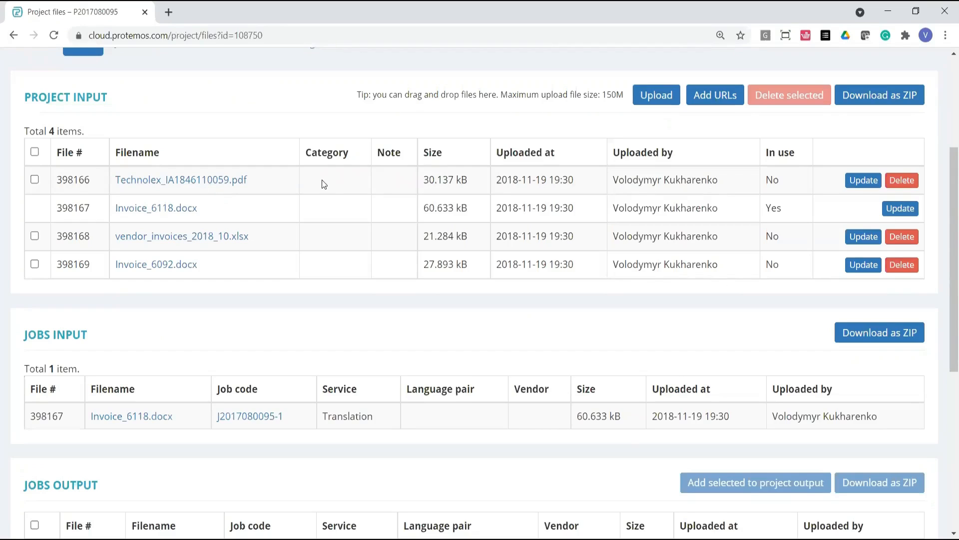
{"action": "left_click", "coordinate": [855, 183]}
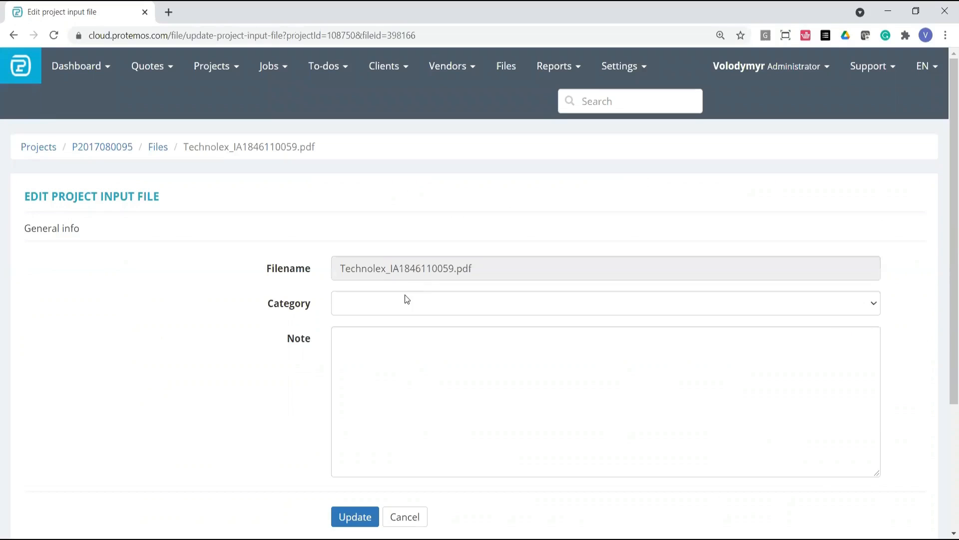
{"action": "left_click", "coordinate": [385, 305]}
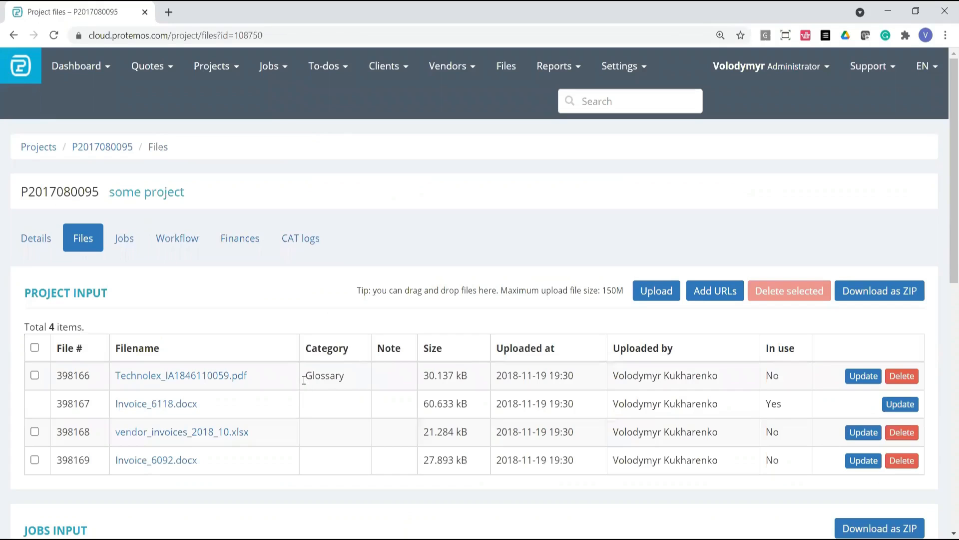
{"action": "double_click", "coordinate": [303, 378]}
{"action": "scroll", "coordinate": [338, 143], "scroll_direction": "down", "scroll_amount": 5}
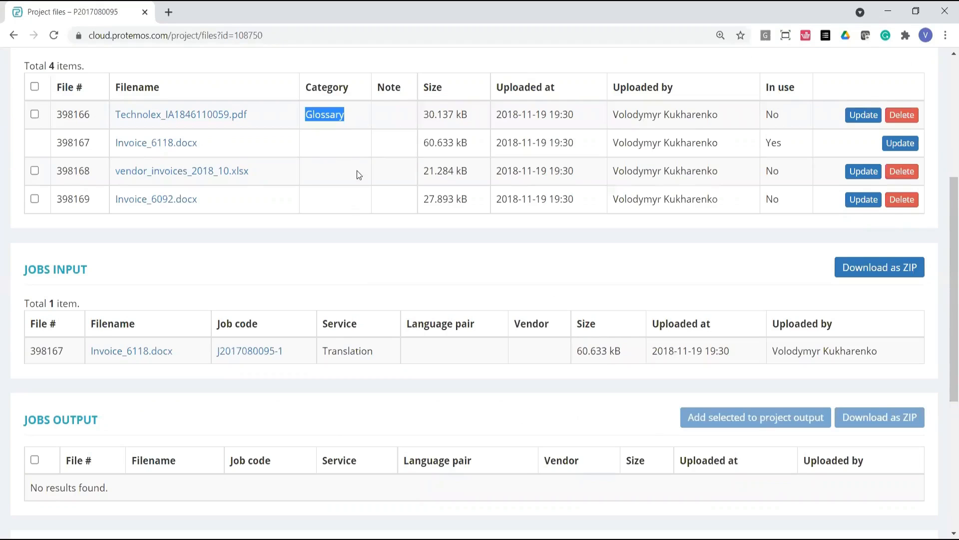
{"action": "scroll", "coordinate": [356, 170], "scroll_direction": "up", "scroll_amount": 5}
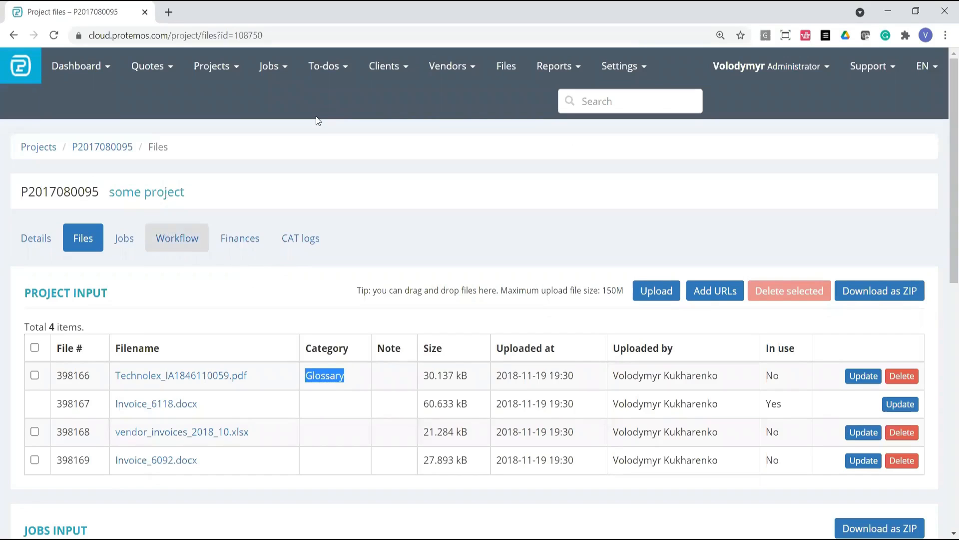
Open the newest invoice in the vendor invoices list and examine its Additional files section.
{"action": "left_click", "coordinate": [444, 69]}
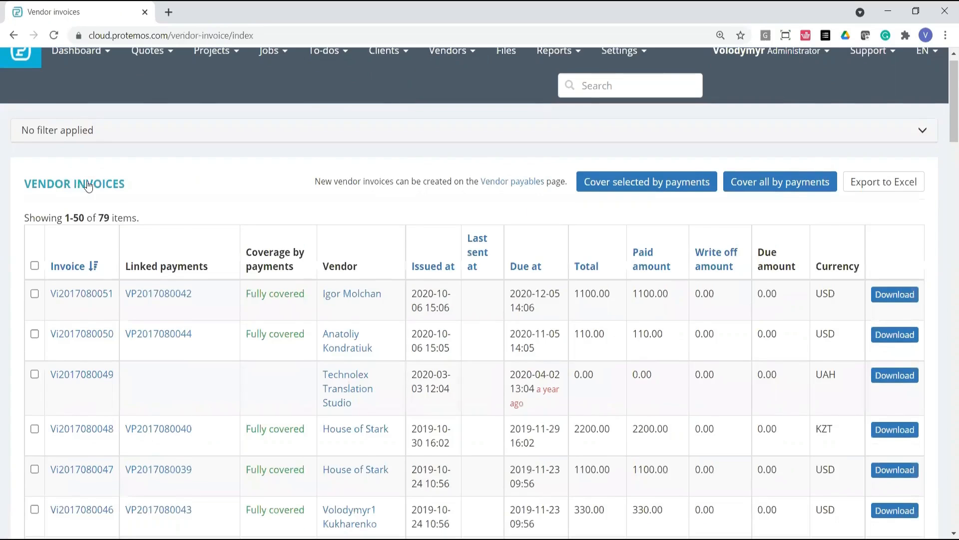
{"action": "scroll", "coordinate": [88, 183], "scroll_direction": "down", "scroll_amount": 2}
{"action": "left_click", "coordinate": [88, 181]}
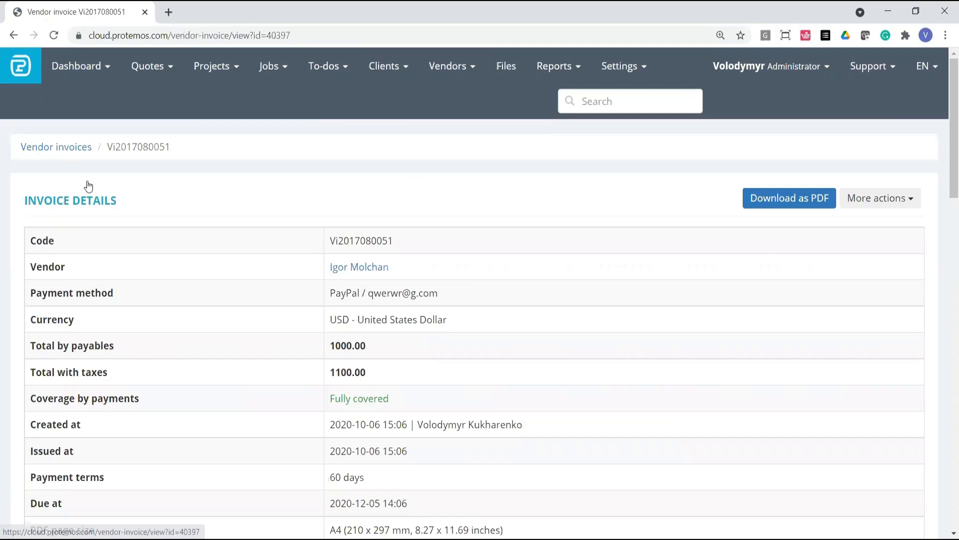
{"action": "scroll", "coordinate": [110, 157], "scroll_direction": "down", "scroll_amount": 20}
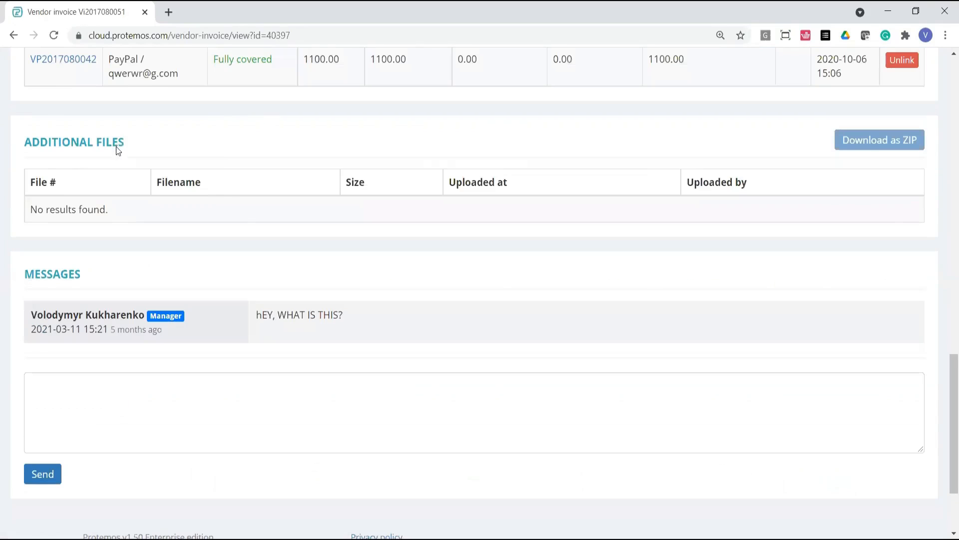
{"action": "scroll", "coordinate": [117, 149], "scroll_direction": "up", "scroll_amount": 2}
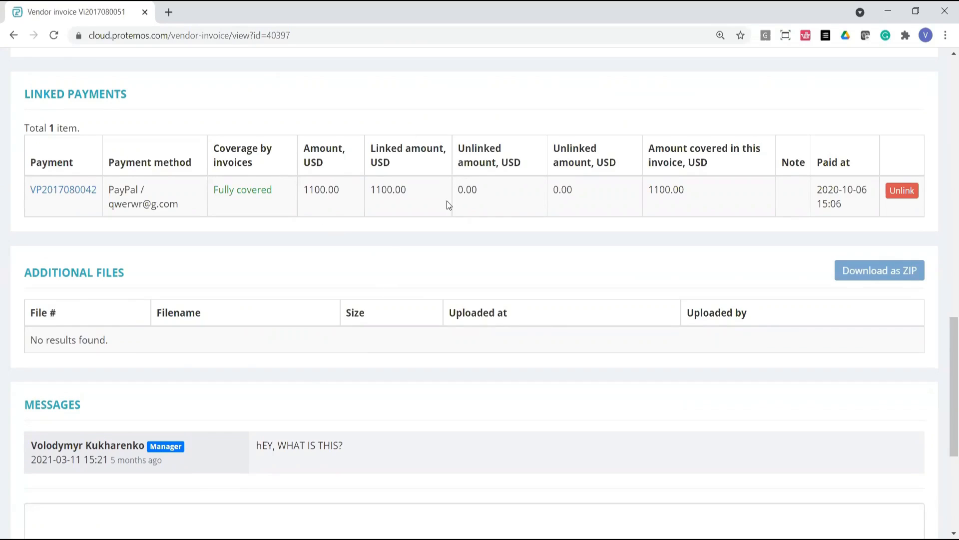
{"action": "scroll", "coordinate": [446, 205], "scroll_direction": "down", "scroll_amount": 1}
{"action": "scroll", "coordinate": [137, 203], "scroll_direction": "down", "scroll_amount": 1}
{"action": "left_click_drag", "start_coordinate": [124, 143], "coordinate": [22, 145]}
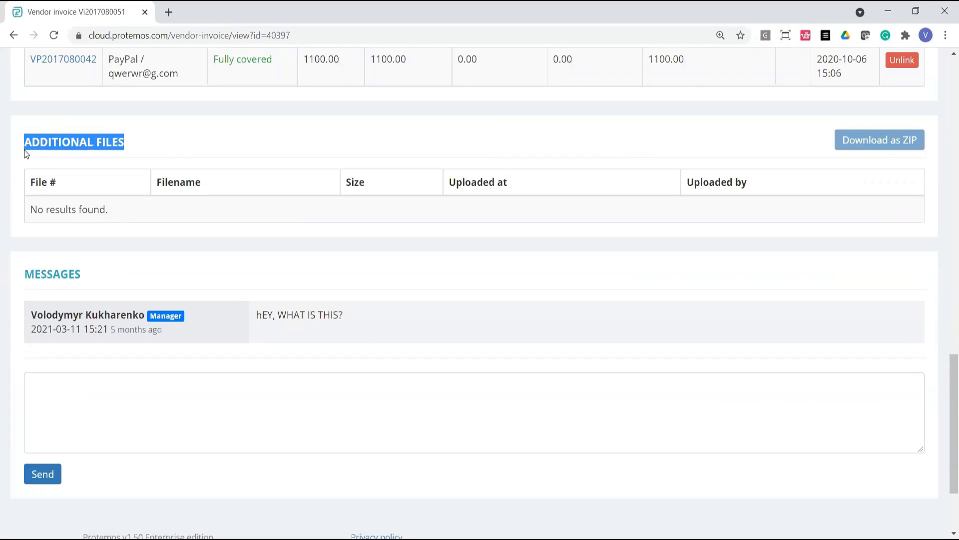
Examine the vendor invoice's details, payables, linked payments and available additional actions.
{"action": "scroll", "coordinate": [242, 193], "scroll_direction": "up", "scroll_amount": 1}
{"action": "scroll", "coordinate": [244, 194], "scroll_direction": "up", "scroll_amount": 4}
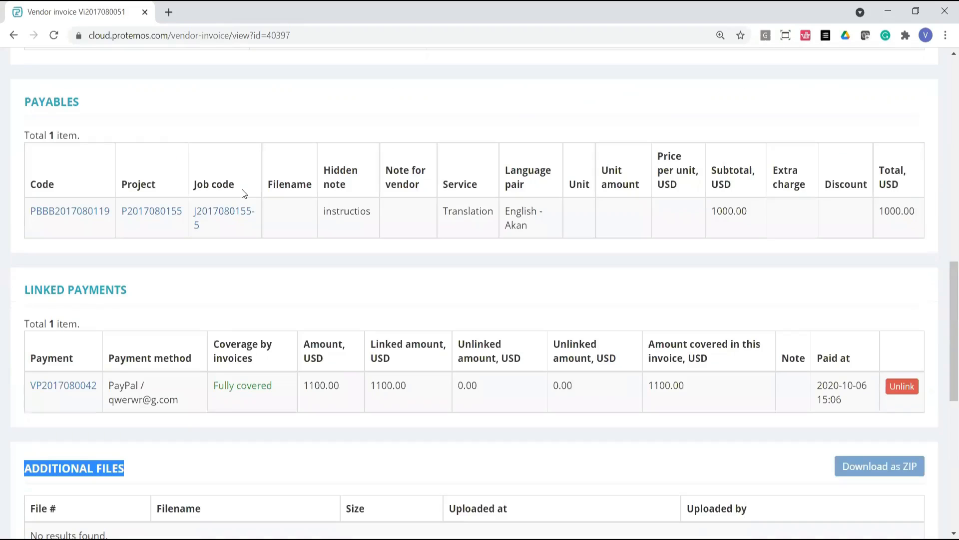
{"action": "scroll", "coordinate": [243, 193], "scroll_direction": "down", "scroll_amount": 1}
{"action": "scroll", "coordinate": [325, 220], "scroll_direction": "up", "scroll_amount": 8}
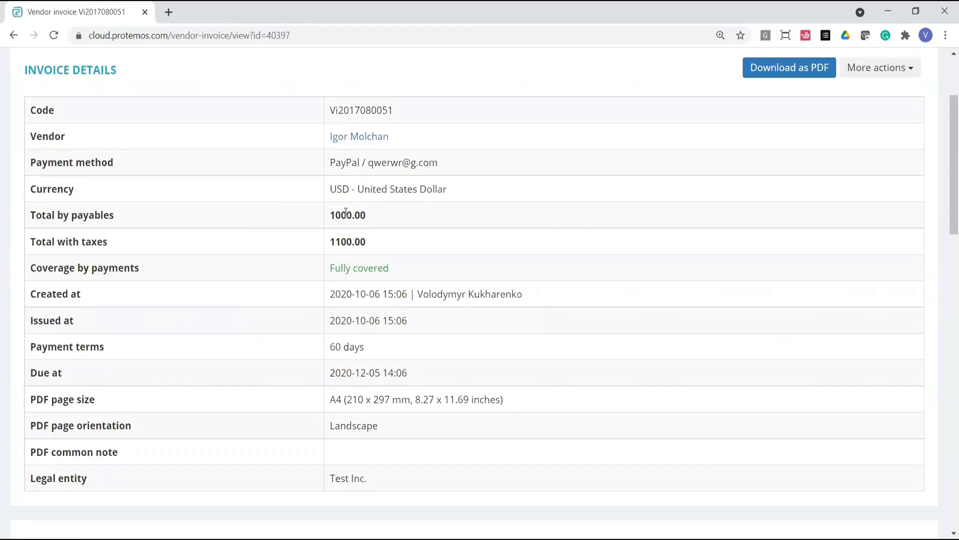
{"action": "scroll", "coordinate": [123, 322], "scroll_direction": "down", "scroll_amount": 8}
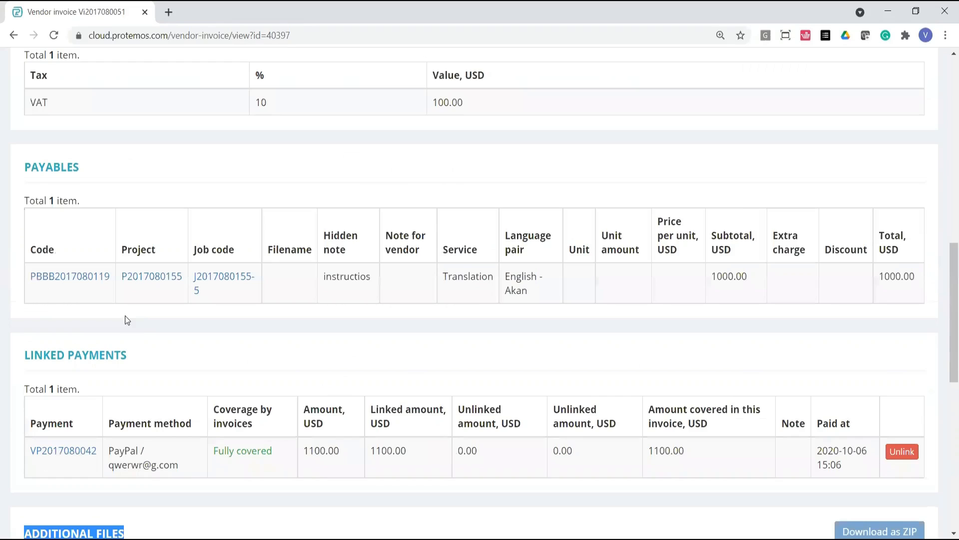
{"action": "scroll", "coordinate": [230, 308], "scroll_direction": "up", "scroll_amount": 8}
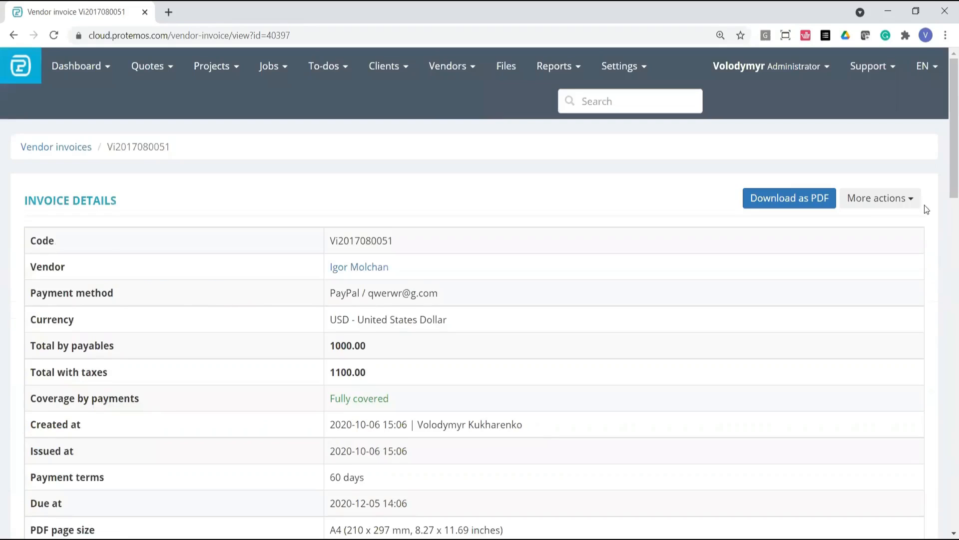
{"action": "left_click", "coordinate": [873, 205]}
{"action": "scroll", "coordinate": [147, 291], "scroll_direction": "down", "scroll_amount": 8}
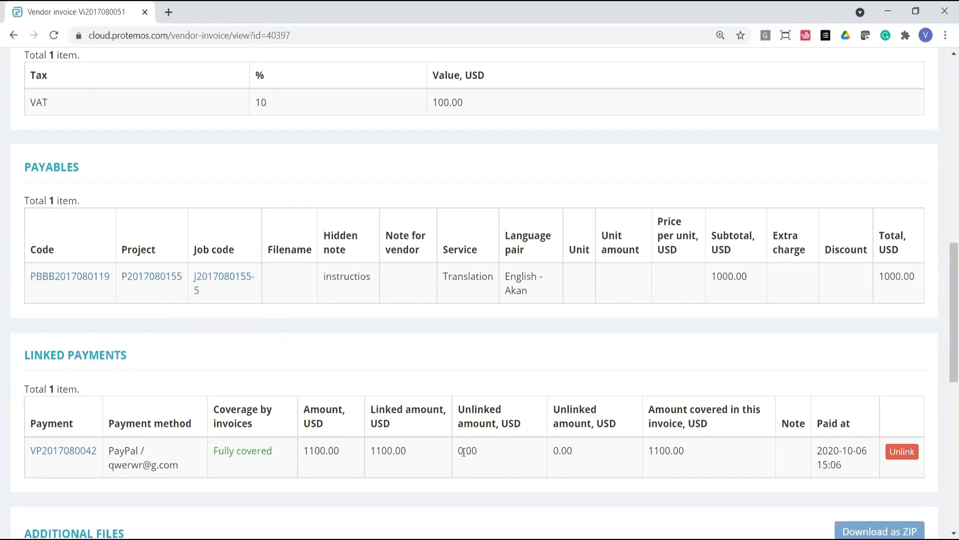
{"action": "scroll", "coordinate": [334, 342], "scroll_direction": "down", "scroll_amount": 6}
{"action": "scroll", "coordinate": [332, 338], "scroll_direction": "up", "scroll_amount": 15}
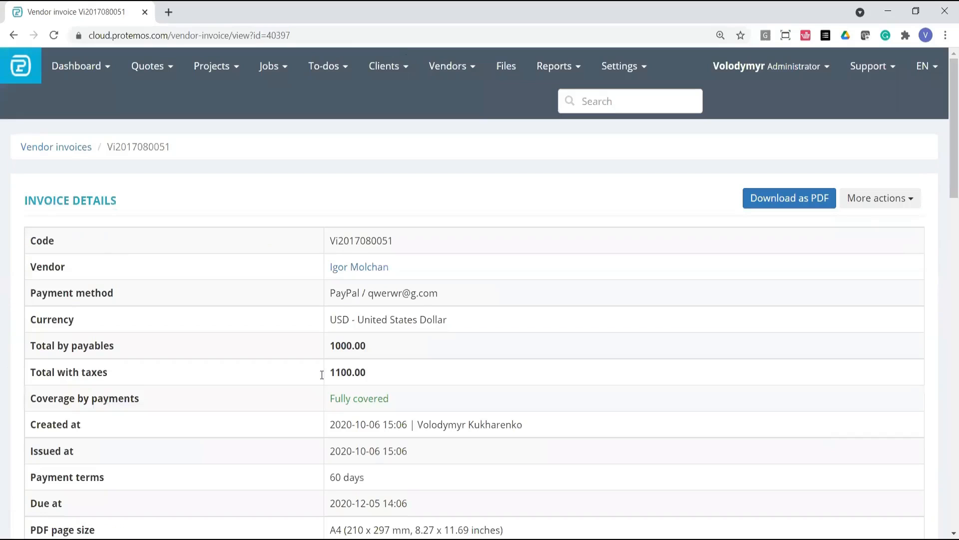
Clear the filter on the client invoices list and open AcmeCompany's invoice issued on 2021-08-06.
{"action": "left_click", "coordinate": [385, 77]}
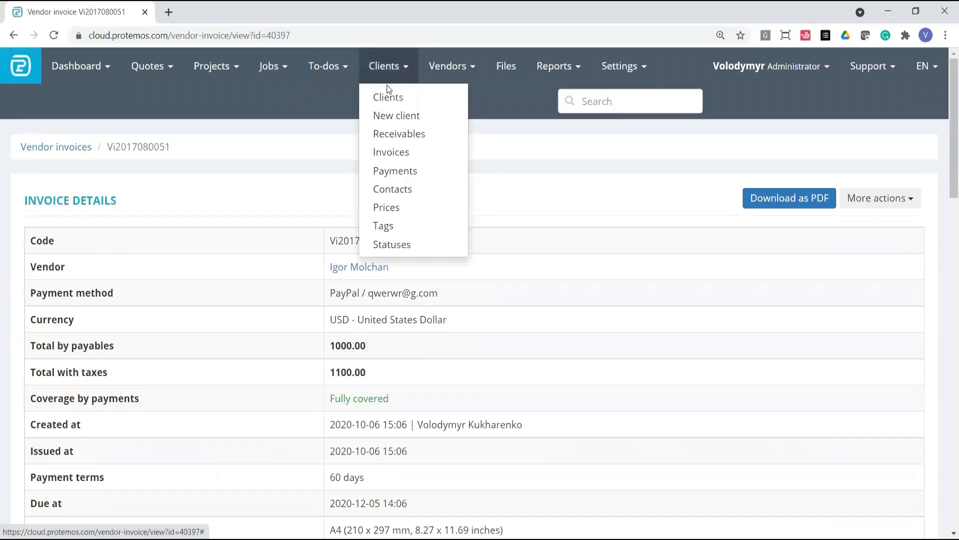
{"action": "left_click", "coordinate": [394, 153]}
{"action": "scroll", "coordinate": [302, 260], "scroll_direction": "down", "scroll_amount": 5}
{"action": "scroll", "coordinate": [490, 448], "scroll_direction": "up", "scroll_amount": 5}
{"action": "left_click", "coordinate": [496, 442]}
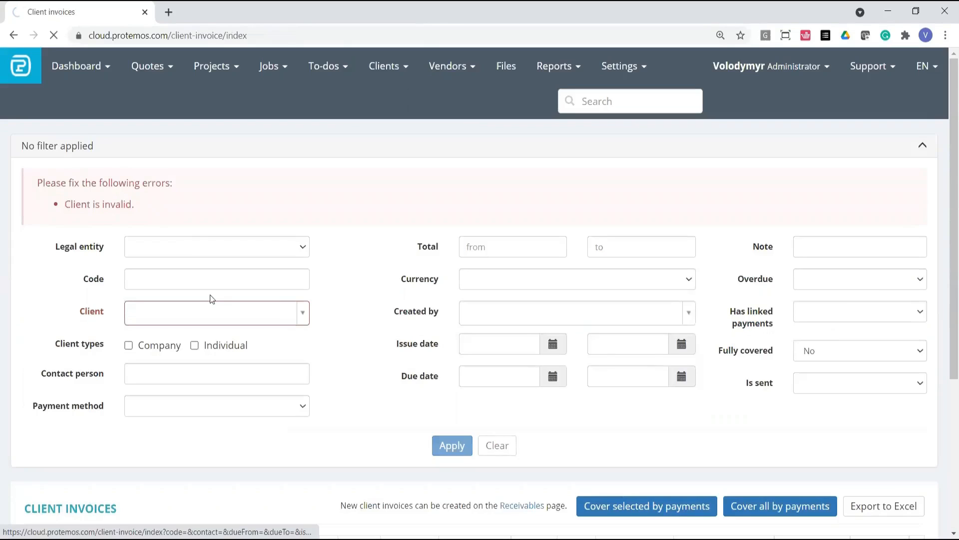
{"action": "scroll", "coordinate": [97, 222], "scroll_direction": "down", "scroll_amount": 2}
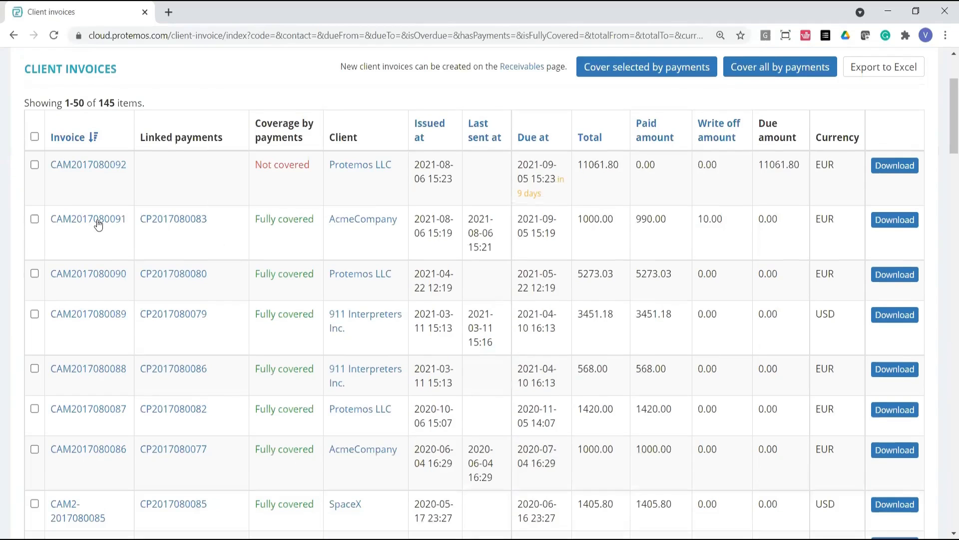
{"action": "left_click", "coordinate": [125, 249]}
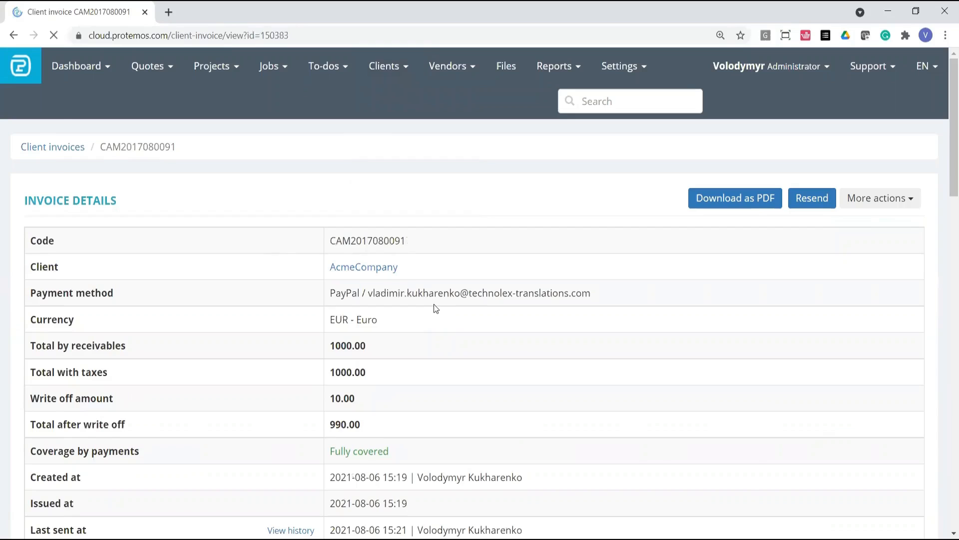
Examine the client invoice's details, receivables and linked payments.
{"action": "scroll", "coordinate": [434, 305], "scroll_direction": "down", "scroll_amount": 10}
{"action": "scroll", "coordinate": [435, 307], "scroll_direction": "down", "scroll_amount": 8}
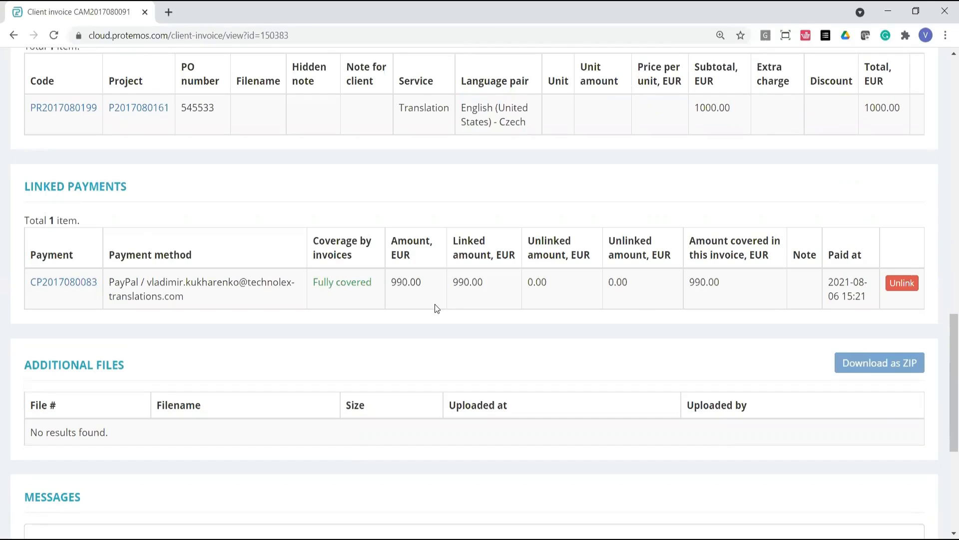
{"action": "scroll", "coordinate": [651, 288], "scroll_direction": "up", "scroll_amount": 14}
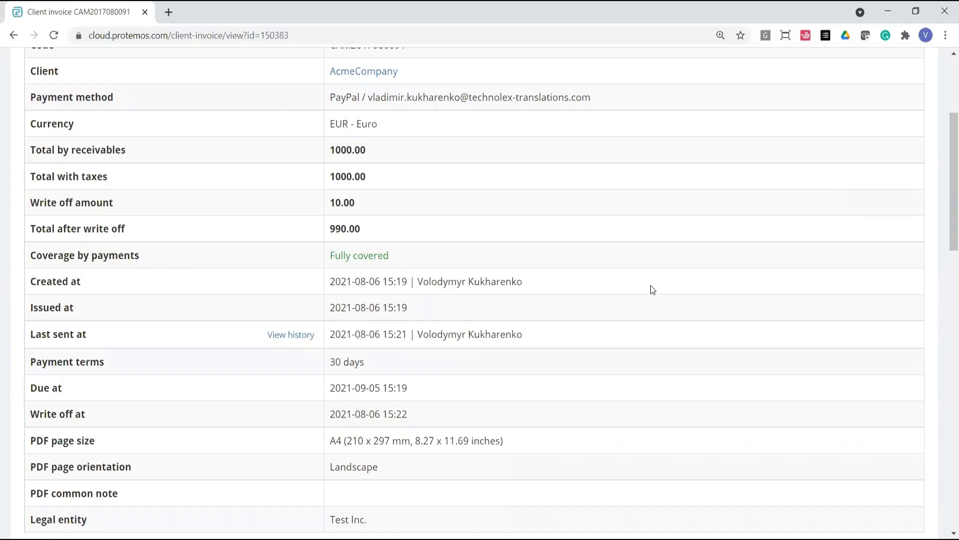
{"action": "scroll", "coordinate": [545, 313], "scroll_direction": "up", "scroll_amount": 4}
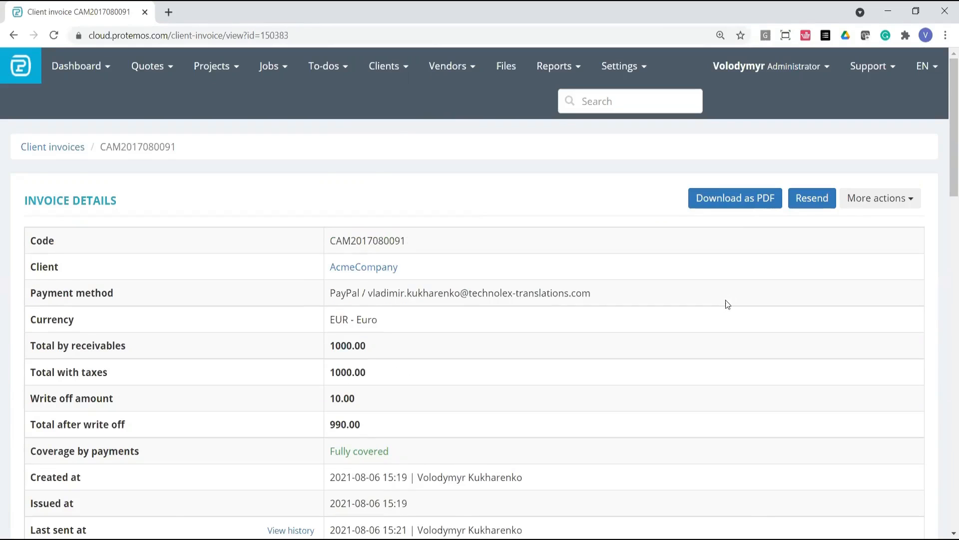
Examine the Additional files and Messages sections of the client invoice.
{"action": "scroll", "coordinate": [724, 302], "scroll_direction": "down", "scroll_amount": 10}
{"action": "scroll", "coordinate": [318, 314], "scroll_direction": "down", "scroll_amount": 8}
{"action": "left_click_drag", "start_coordinate": [126, 300], "coordinate": [24, 299]}
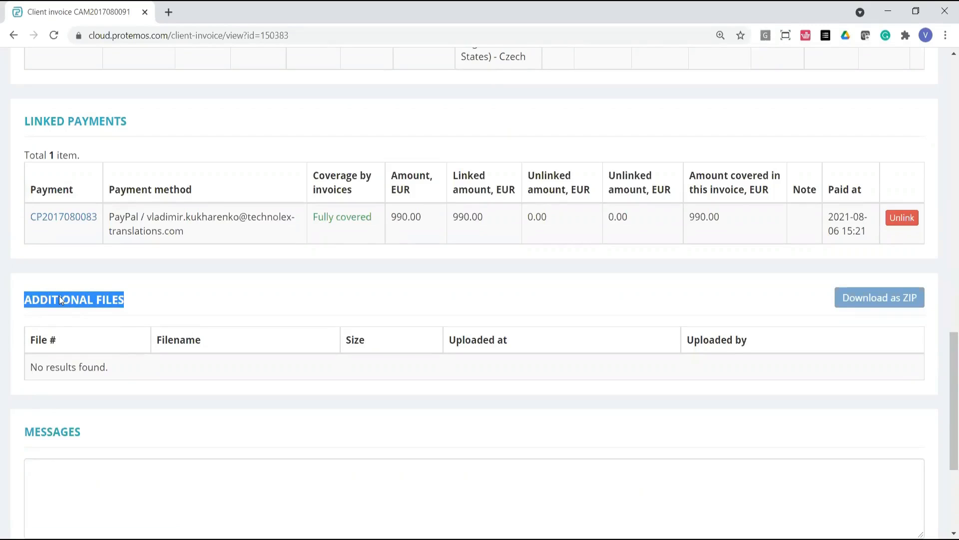
{"action": "scroll", "coordinate": [131, 354], "scroll_direction": "down", "scroll_amount": 1}
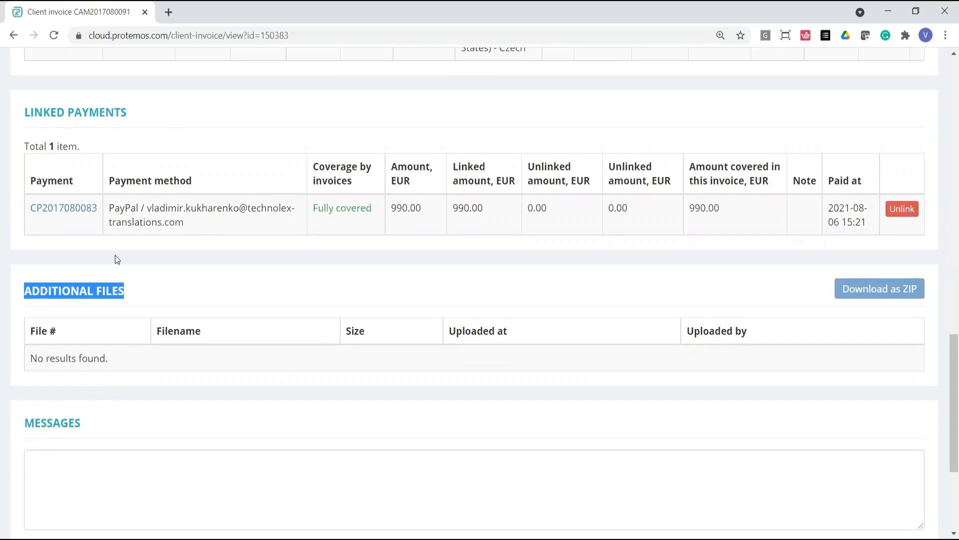
{"action": "scroll", "coordinate": [116, 259], "scroll_direction": "down", "scroll_amount": 4}
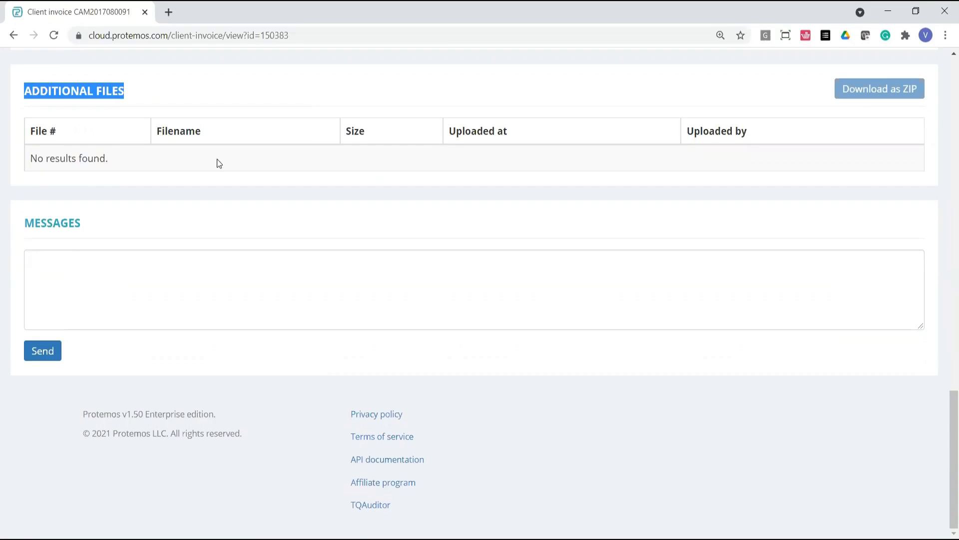
{"action": "scroll", "coordinate": [238, 215], "scroll_direction": "up", "scroll_amount": 8}
{"action": "scroll", "coordinate": [295, 197], "scroll_direction": "up", "scroll_amount": 6}
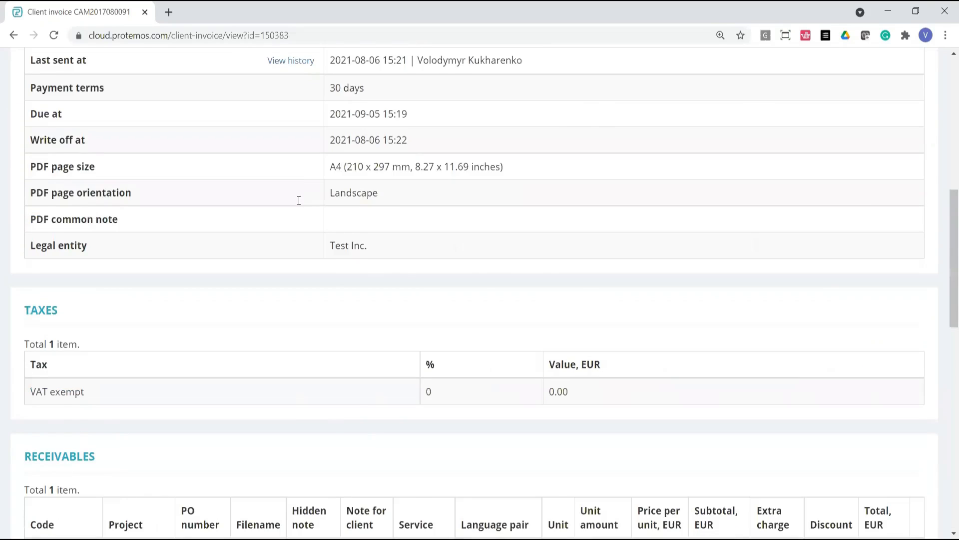
{"action": "scroll", "coordinate": [310, 189], "scroll_direction": "up", "scroll_amount": 9}
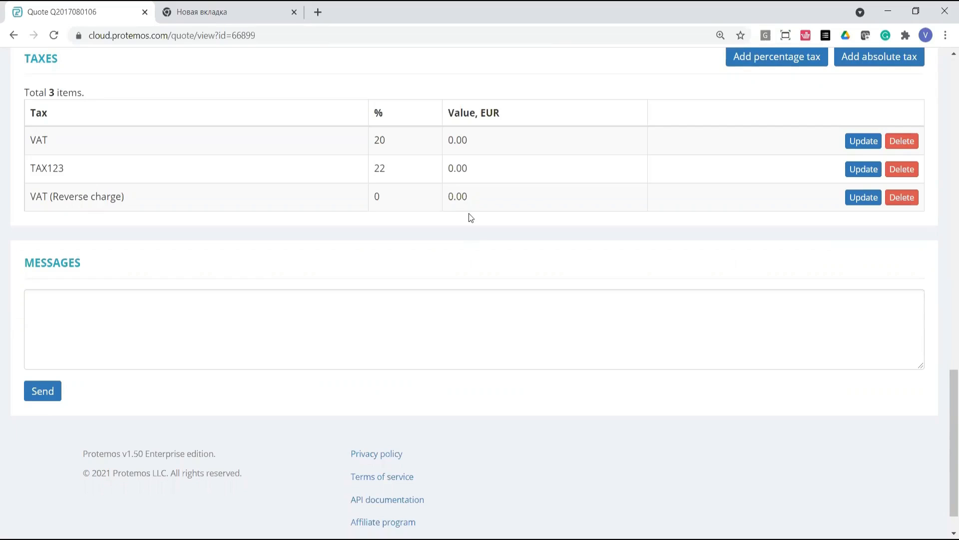
Examine the draft quote "test" for Protemos LLC, including its files, CAT logs, receivables, taxes and messages, and check the API documentation link.
{"action": "scroll", "coordinate": [475, 212], "scroll_direction": "up", "scroll_amount": 5}
{"action": "scroll", "coordinate": [494, 210], "scroll_direction": "up", "scroll_amount": 5}
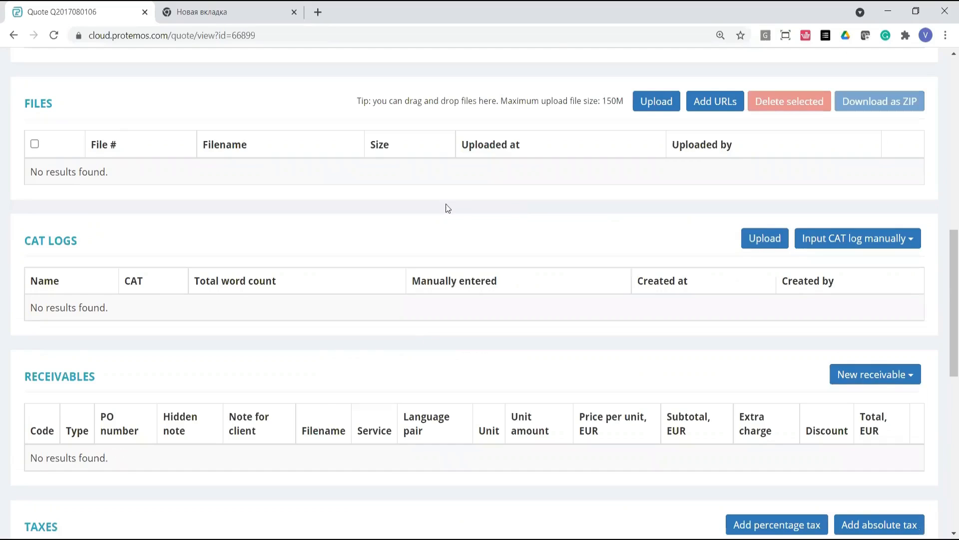
{"action": "scroll", "coordinate": [448, 208], "scroll_direction": "up", "scroll_amount": 10}
{"action": "scroll", "coordinate": [413, 195], "scroll_direction": "down", "scroll_amount": 9}
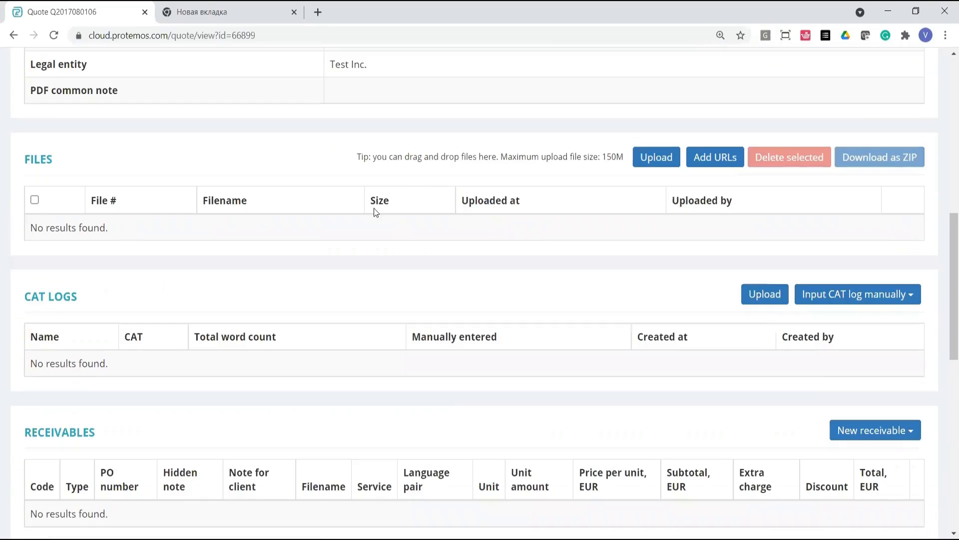
{"action": "scroll", "coordinate": [358, 465], "scroll_direction": "down", "scroll_amount": 15}
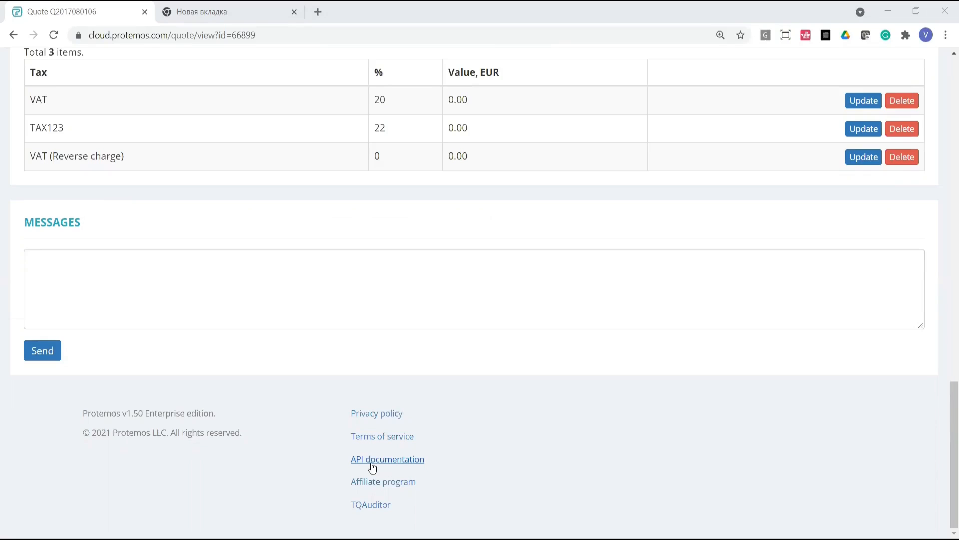
{"action": "left_click", "coordinate": [371, 461]}
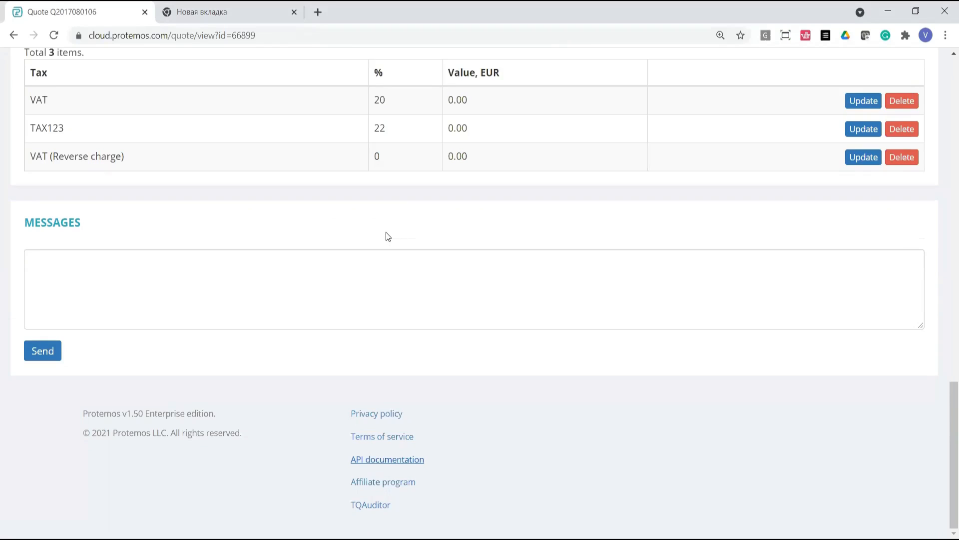
{"action": "scroll", "coordinate": [311, 206], "scroll_direction": "up", "scroll_amount": 20}
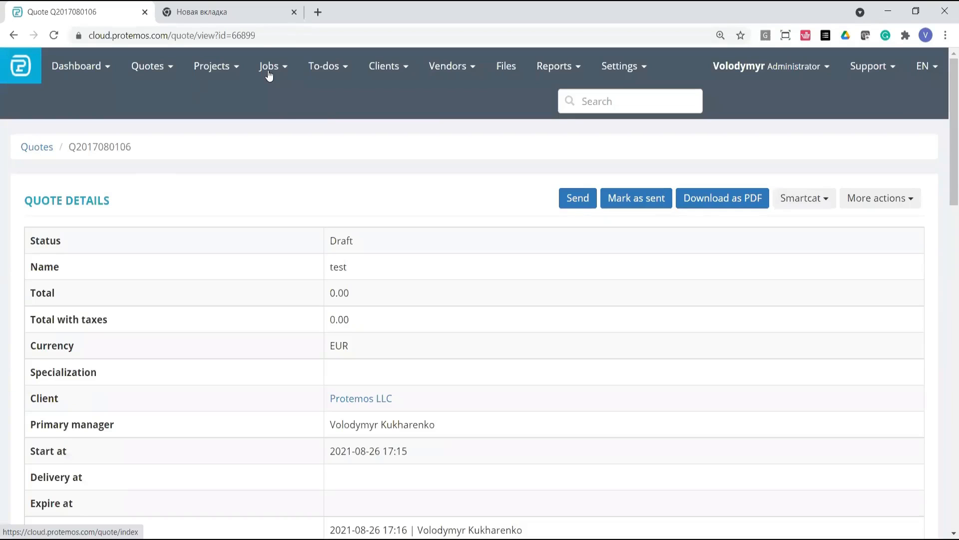
Open job J18435-1 from the jobs list and examine its status and details.
{"action": "left_click", "coordinate": [268, 74]}
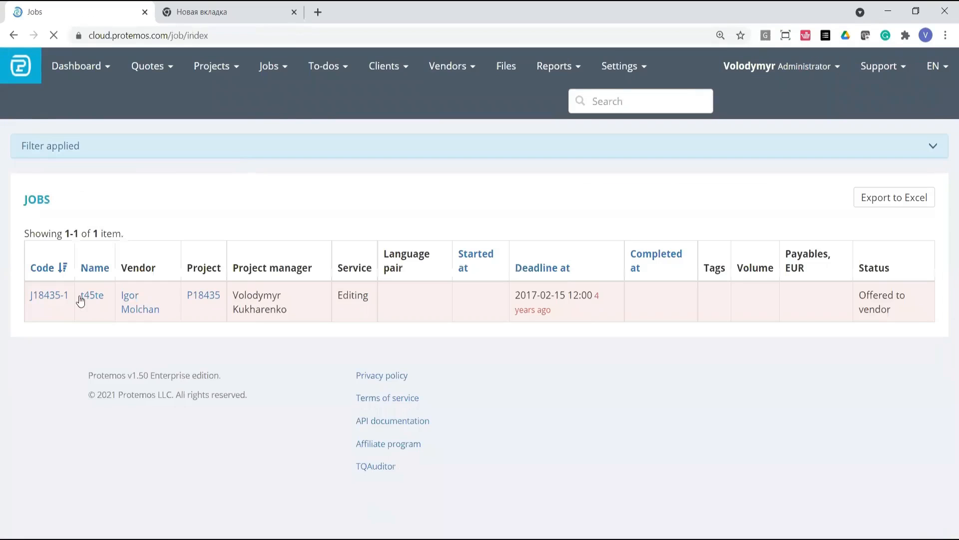
{"action": "left_click", "coordinate": [40, 297]}
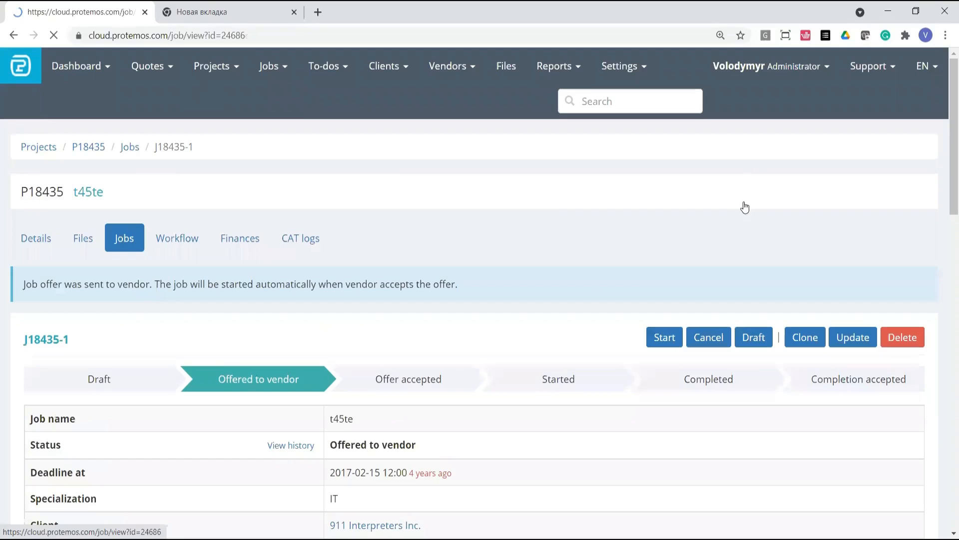
{"action": "scroll", "coordinate": [557, 315], "scroll_direction": "down", "scroll_amount": 3}
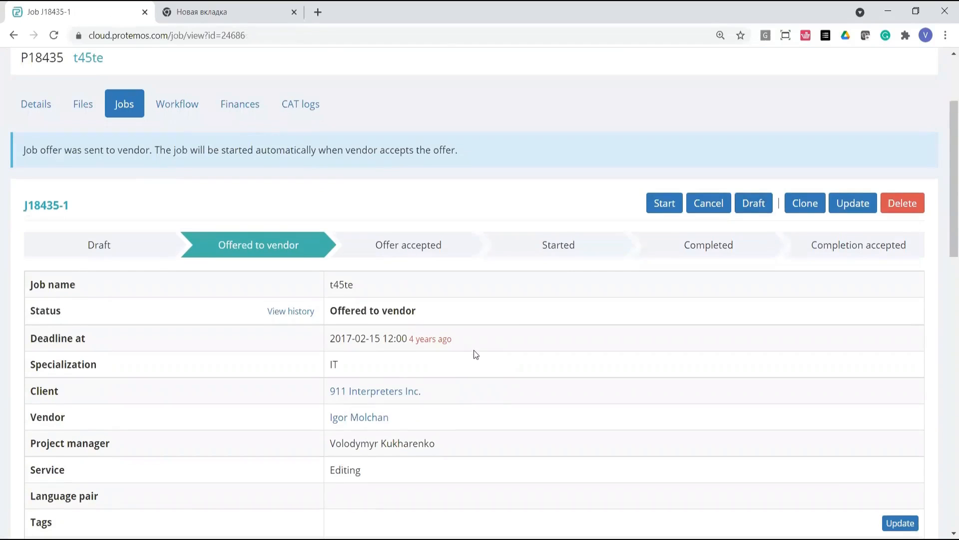
{"action": "scroll", "coordinate": [504, 337], "scroll_direction": "down", "scroll_amount": 4}
{"action": "scroll", "coordinate": [519, 315], "scroll_direction": "up", "scroll_amount": 2}
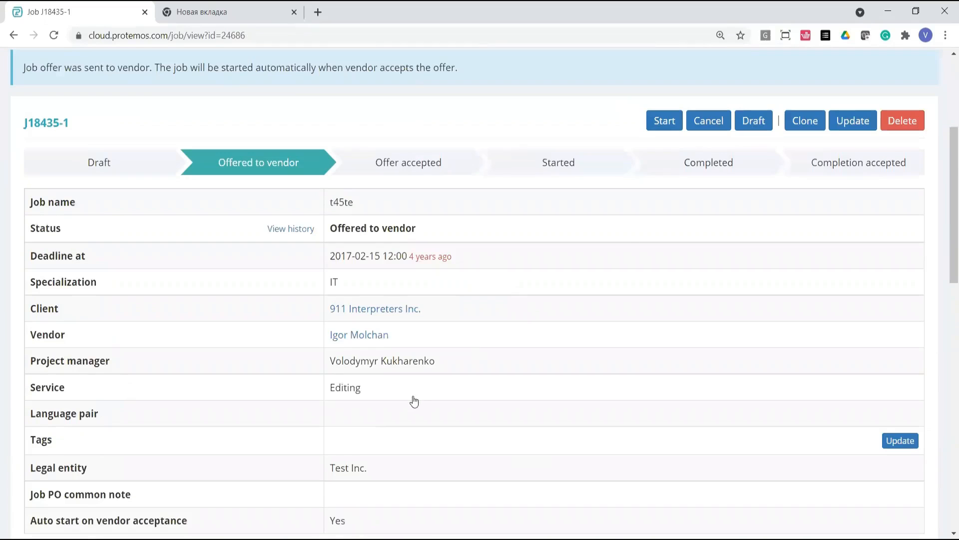
{"action": "scroll", "coordinate": [413, 399], "scroll_direction": "up", "scroll_amount": 2}
{"action": "scroll", "coordinate": [442, 361], "scroll_direction": "down", "scroll_amount": 2}
{"action": "scroll", "coordinate": [235, 207], "scroll_direction": "up", "scroll_amount": 4}
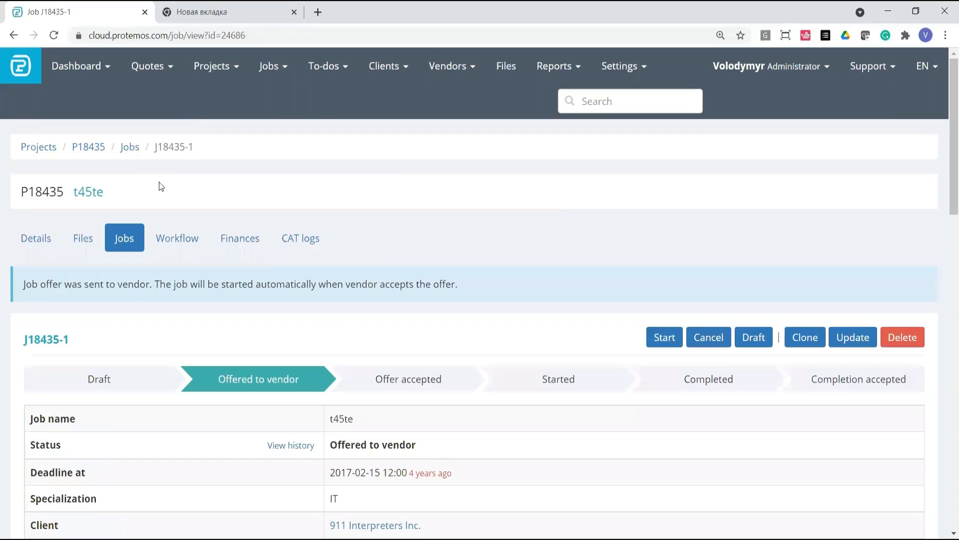
Open job J18435-2 from the jobs of project P18435 and remove its vendor assignment.
{"action": "left_click", "coordinate": [129, 237]}
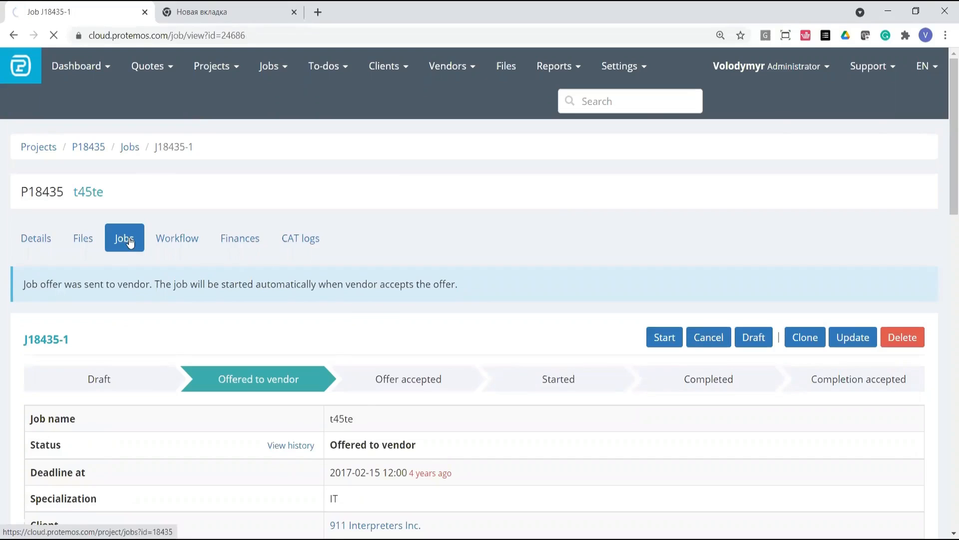
{"action": "scroll", "coordinate": [266, 235], "scroll_direction": "down", "scroll_amount": 4}
{"action": "scroll", "coordinate": [288, 229], "scroll_direction": "down", "scroll_amount": 5}
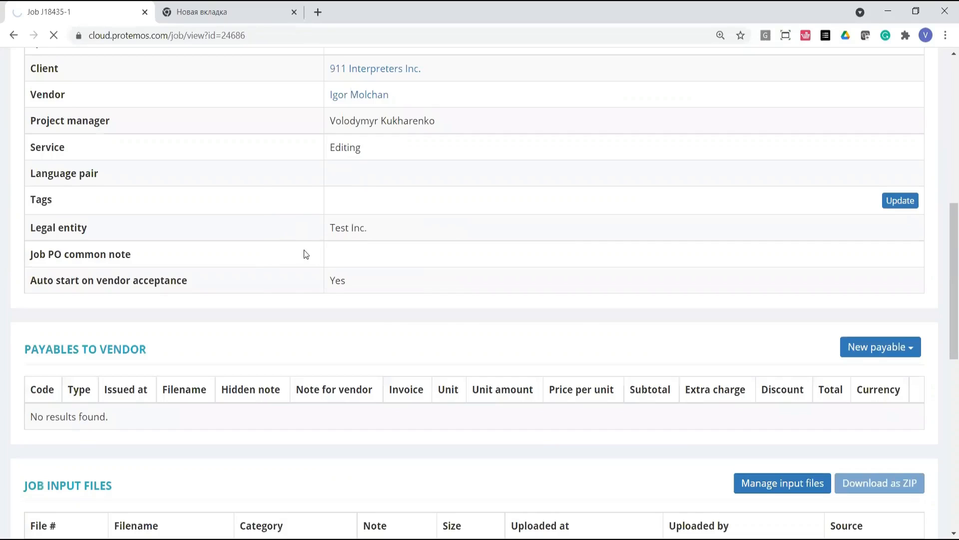
{"action": "left_click", "coordinate": [66, 302]}
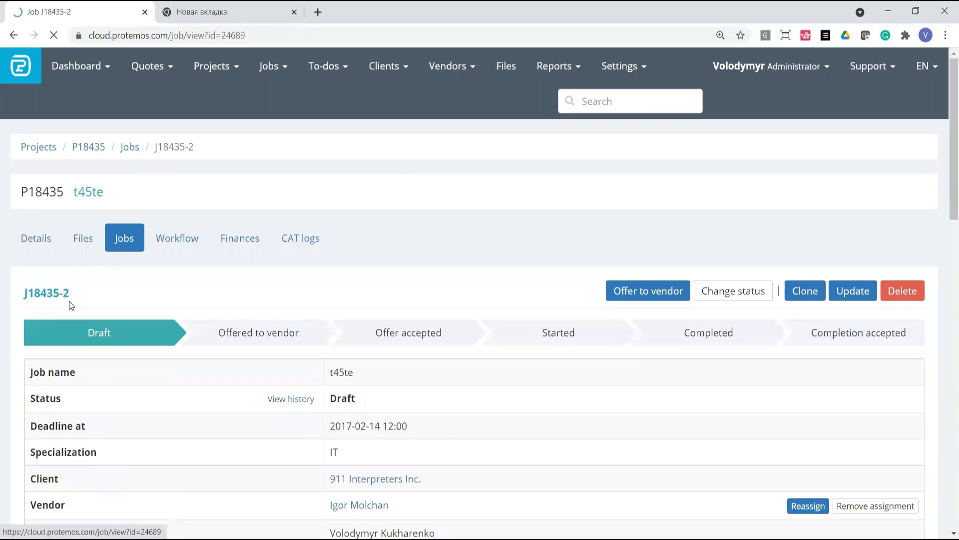
{"action": "scroll", "coordinate": [907, 151], "scroll_direction": "down", "scroll_amount": 6}
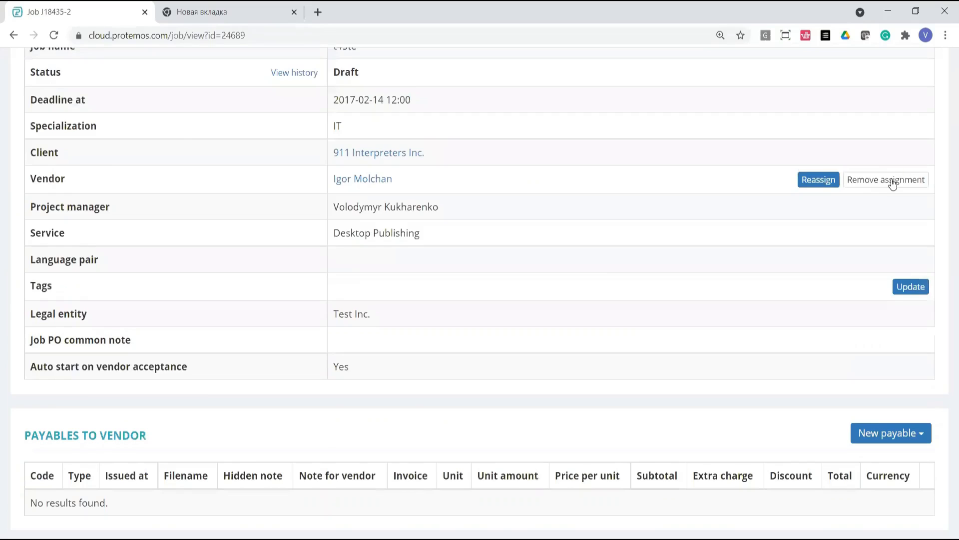
{"action": "left_click", "coordinate": [885, 180]}
Examine the job's payables, files and tenders, check the new flat rate payable form, and leave it without creating a payable.
{"action": "scroll", "coordinate": [671, 229], "scroll_direction": "down", "scroll_amount": 9}
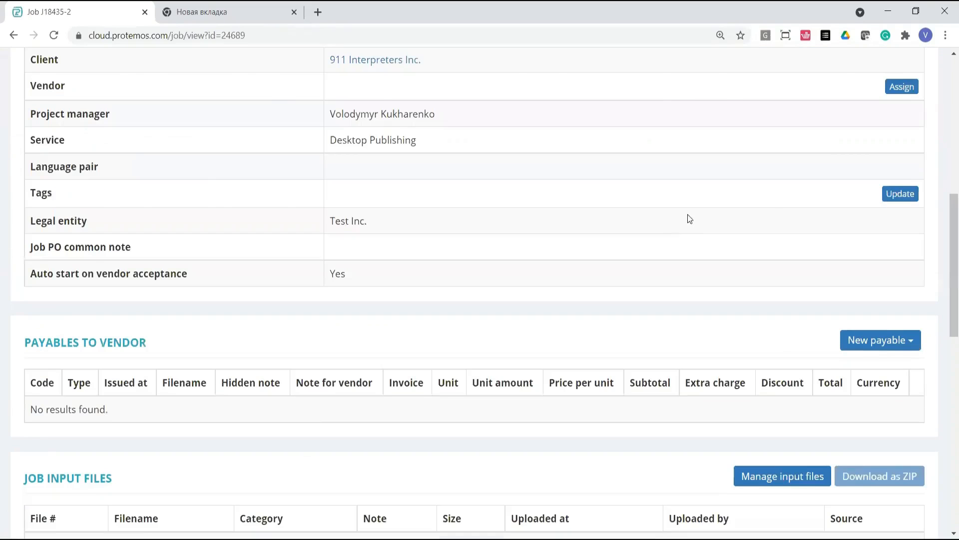
{"action": "scroll", "coordinate": [699, 215], "scroll_direction": "down", "scroll_amount": 9}
{"action": "scroll", "coordinate": [760, 336], "scroll_direction": "up", "scroll_amount": 4}
{"action": "scroll", "coordinate": [844, 270], "scroll_direction": "down", "scroll_amount": 5}
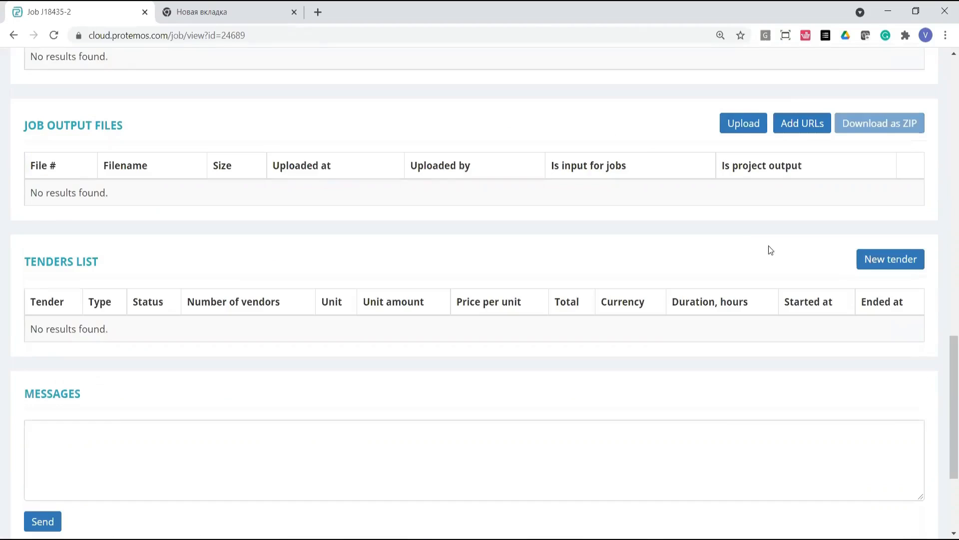
{"action": "scroll", "coordinate": [768, 248], "scroll_direction": "up", "scroll_amount": 2}
{"action": "scroll", "coordinate": [750, 234], "scroll_direction": "up", "scroll_amount": 5}
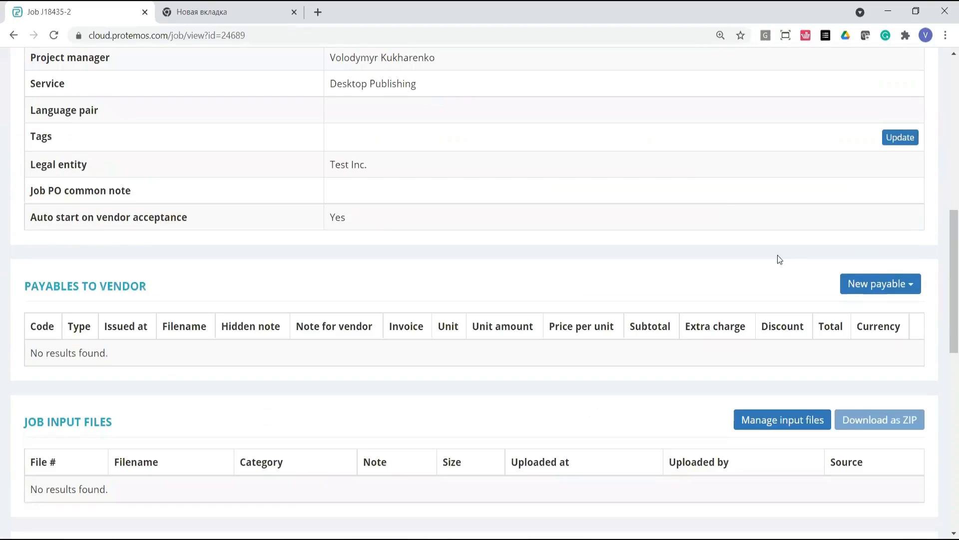
{"action": "left_click", "coordinate": [873, 290]}
{"action": "left_click", "coordinate": [843, 311]}
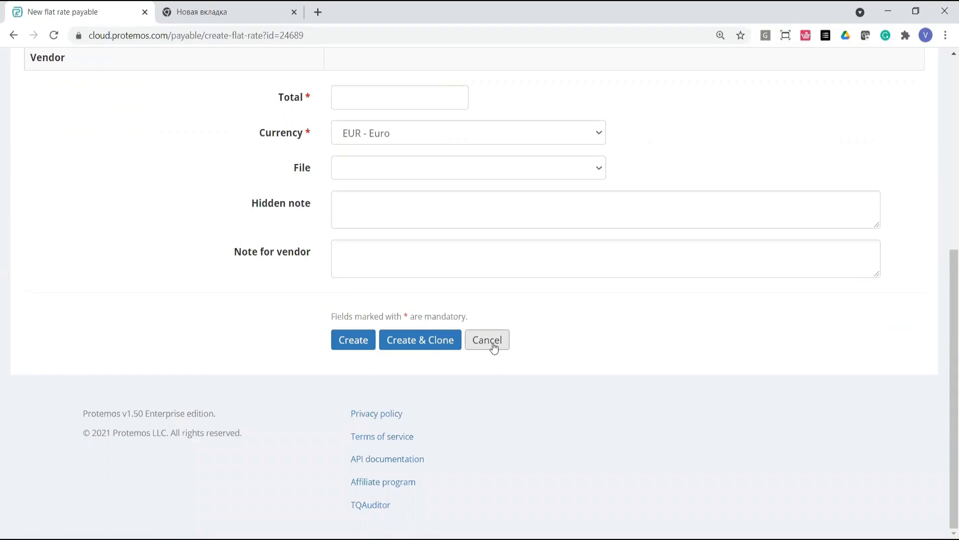
{"action": "left_click", "coordinate": [493, 344]}
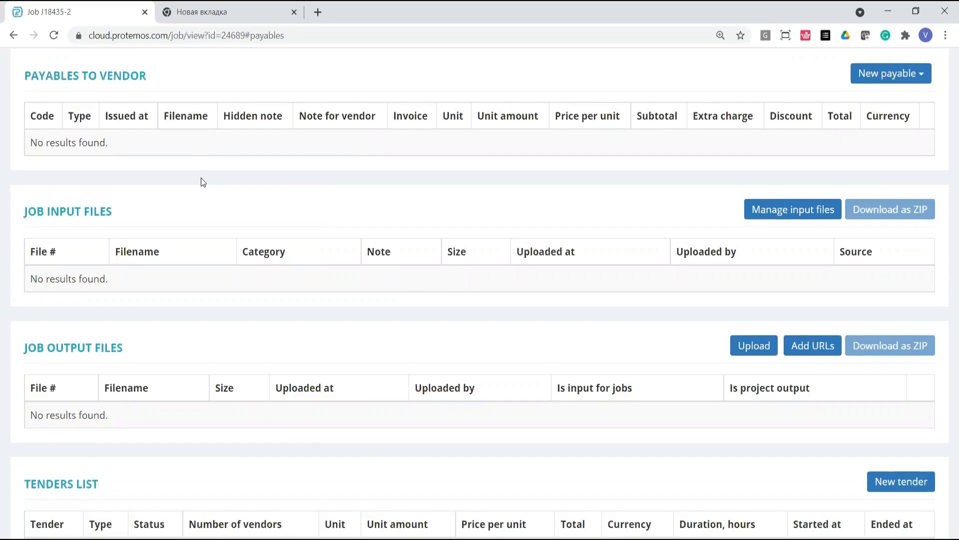
{"action": "scroll", "coordinate": [185, 155], "scroll_direction": "up", "scroll_amount": 15}
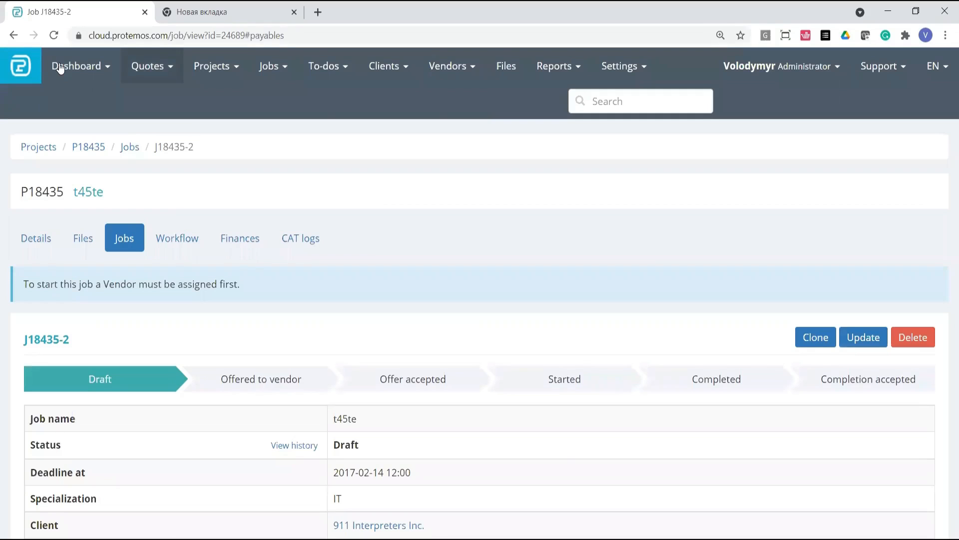
{"action": "mouse_move", "coordinate": [76, 105]}
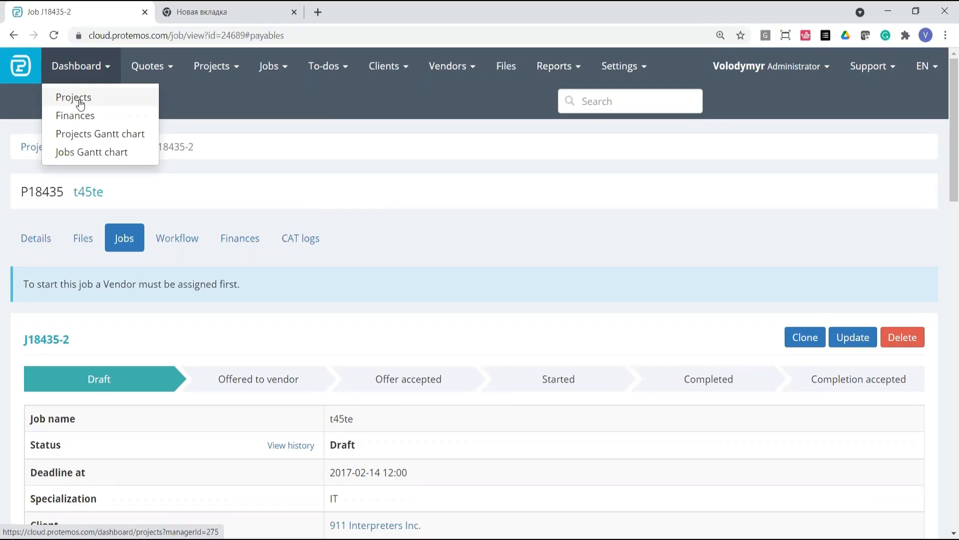
{"action": "left_click", "coordinate": [219, 90]}
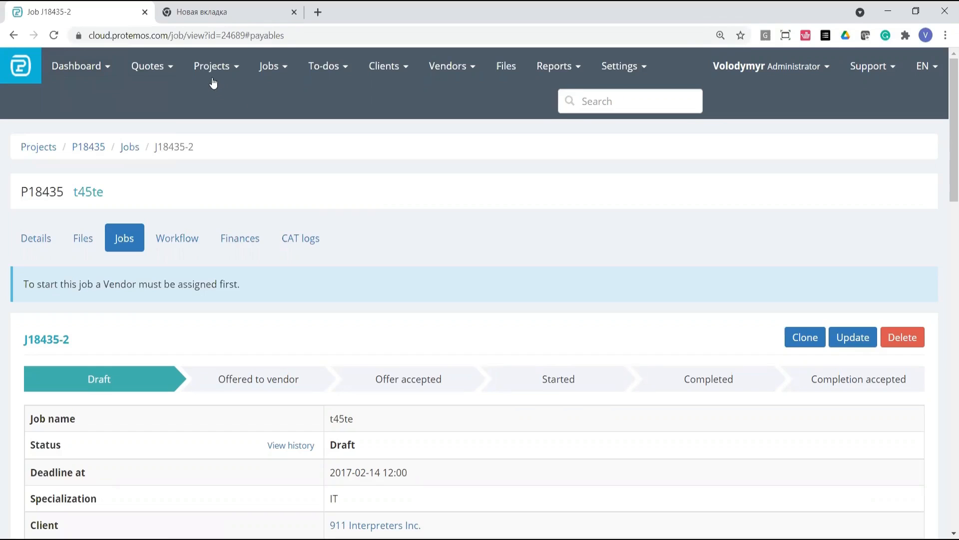
{"action": "left_click", "coordinate": [214, 80]}
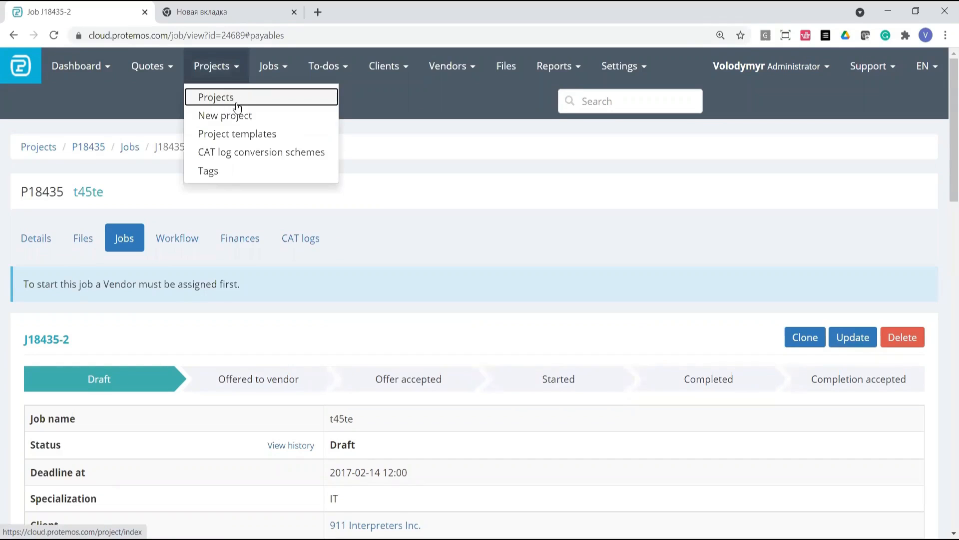
{"action": "left_click", "coordinate": [236, 100]}
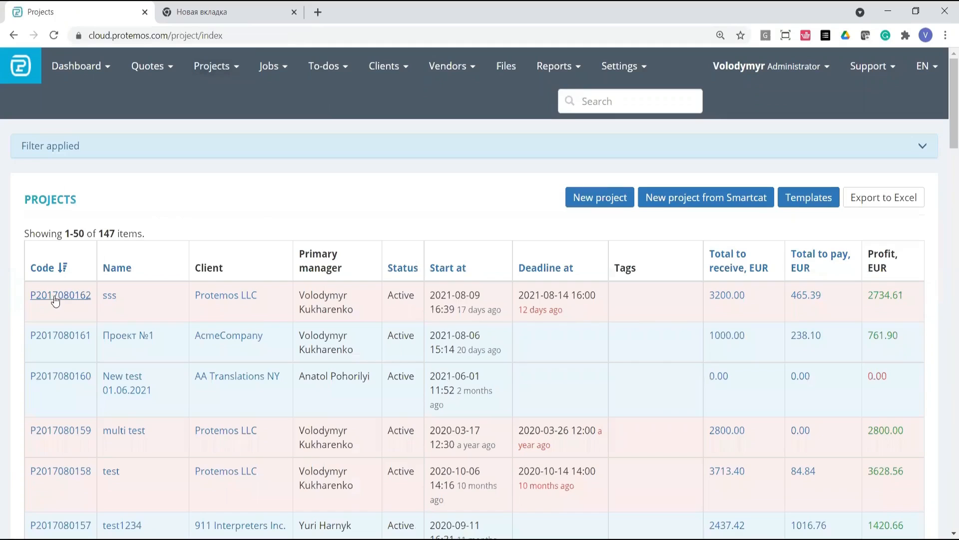
{"action": "left_click", "coordinate": [60, 295]}
{"action": "left_click", "coordinate": [81, 248]}
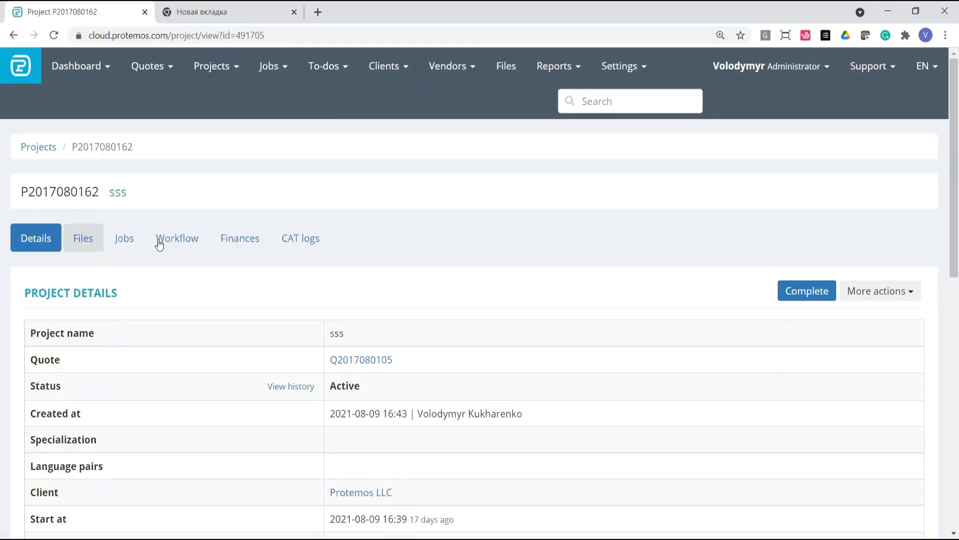
{"action": "left_click", "coordinate": [123, 240]}
{"action": "left_click", "coordinate": [169, 241]}
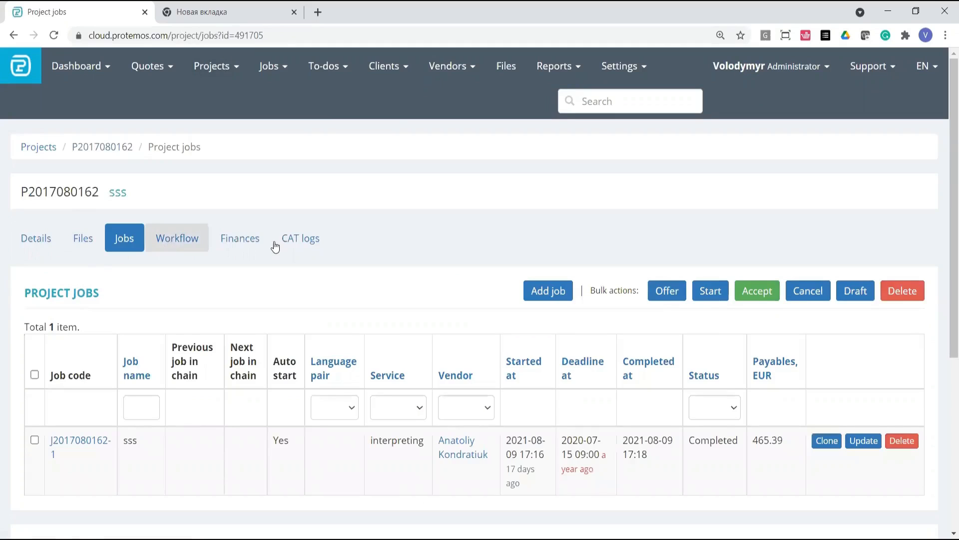
{"action": "left_click", "coordinate": [289, 238]}
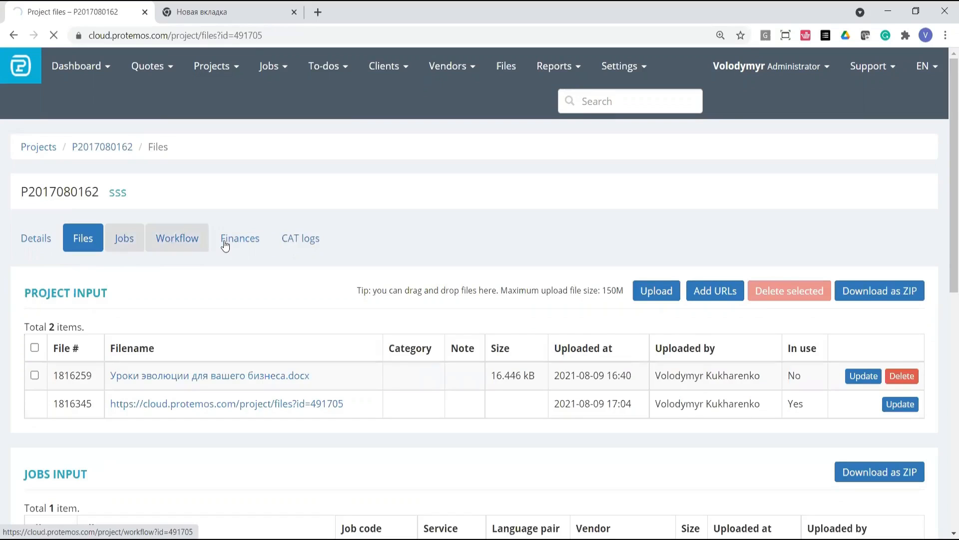
{"action": "left_click", "coordinate": [241, 242]}
{"action": "left_click", "coordinate": [293, 242]}
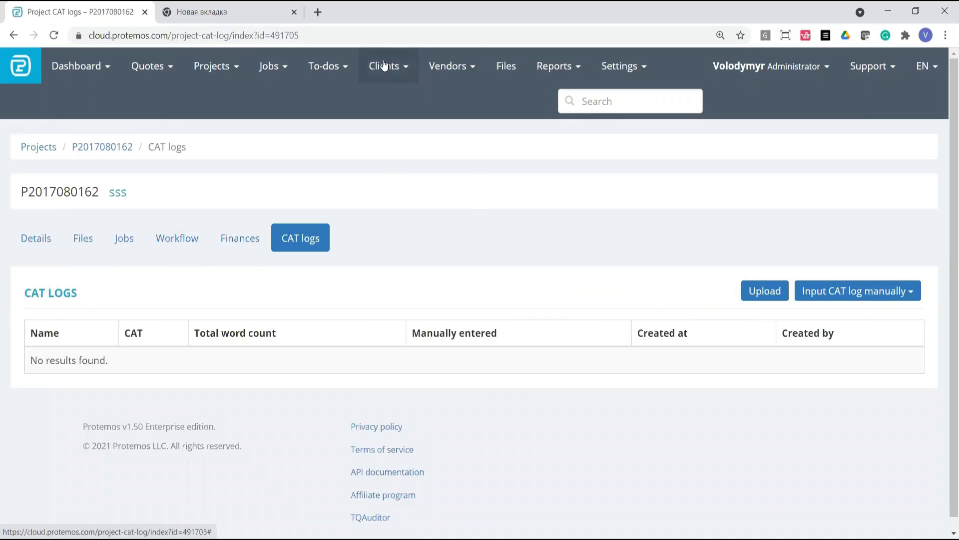
{"action": "left_click", "coordinate": [378, 77]}
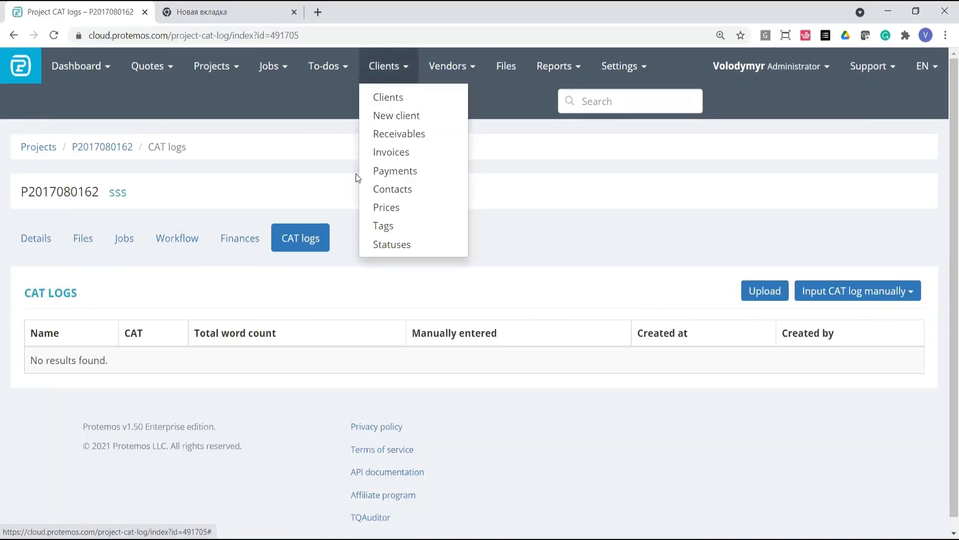
{"action": "left_click", "coordinate": [384, 158]}
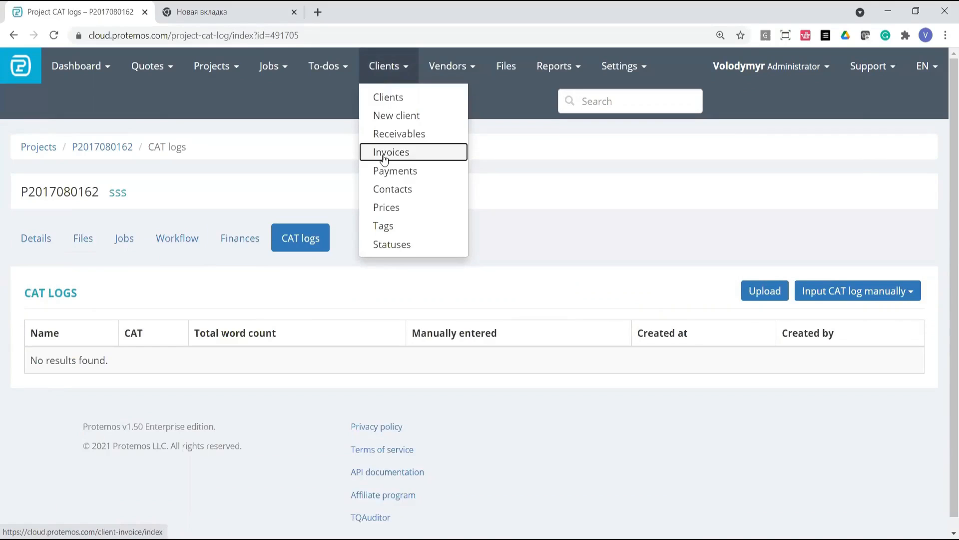
{"action": "left_click", "coordinate": [383, 156]}
{"action": "left_click", "coordinate": [212, 66]}
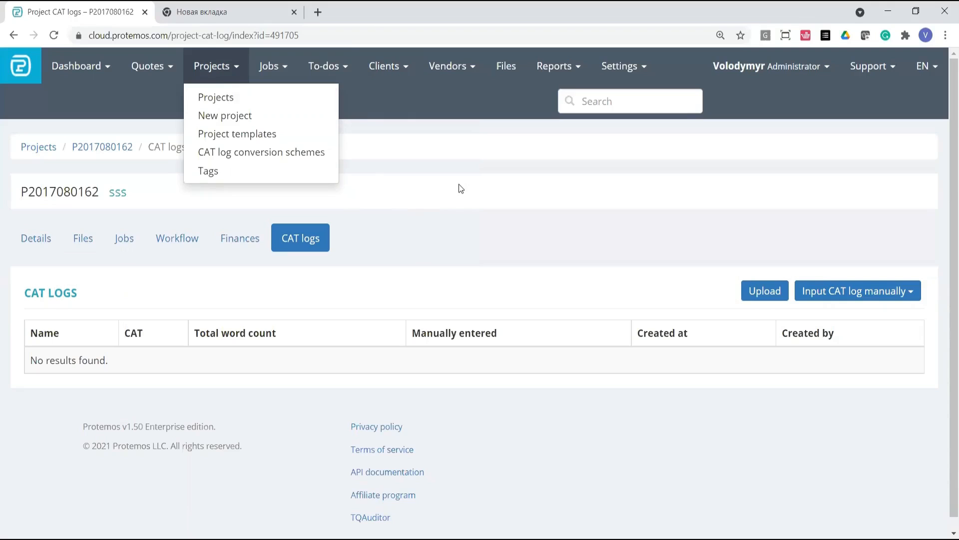
{"action": "left_click", "coordinate": [210, 360]}
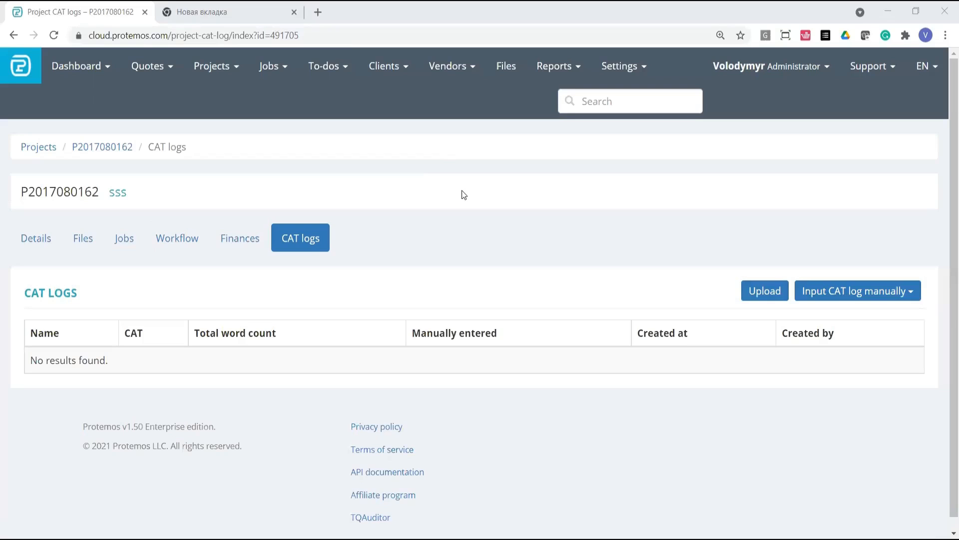
{"action": "key", "text": "ctrl+minus"}
{"action": "key", "text": "ctrl+minus"}
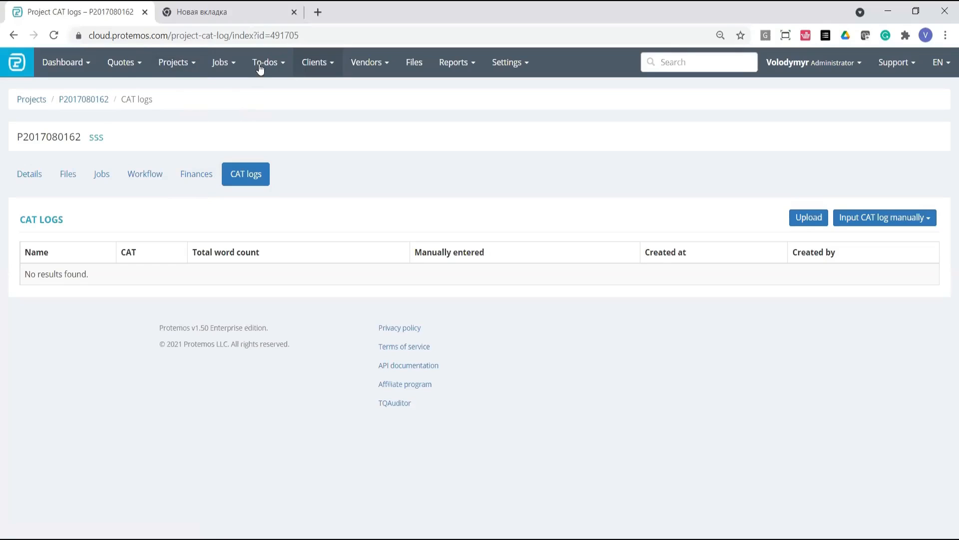
{"action": "left_click", "coordinate": [106, 68]}
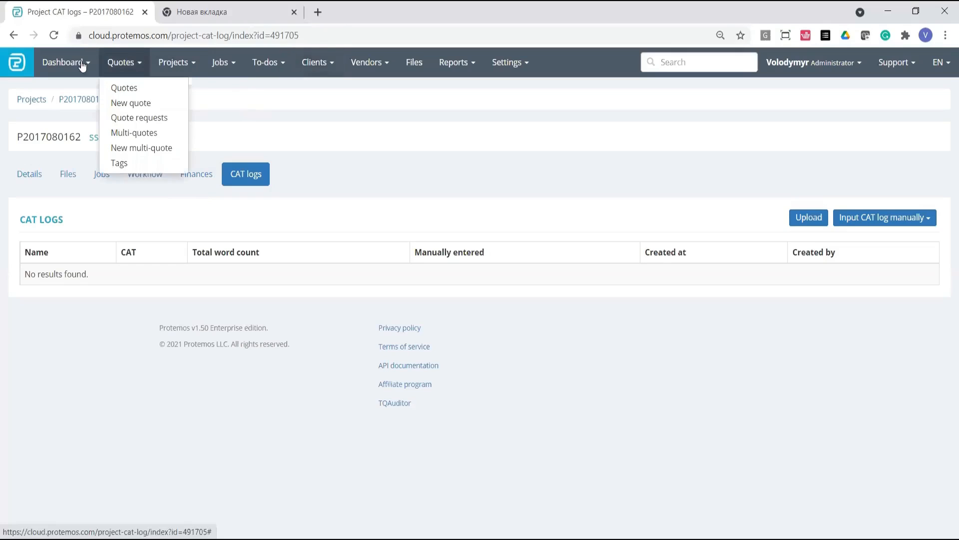
{"action": "left_click", "coordinate": [80, 62]}
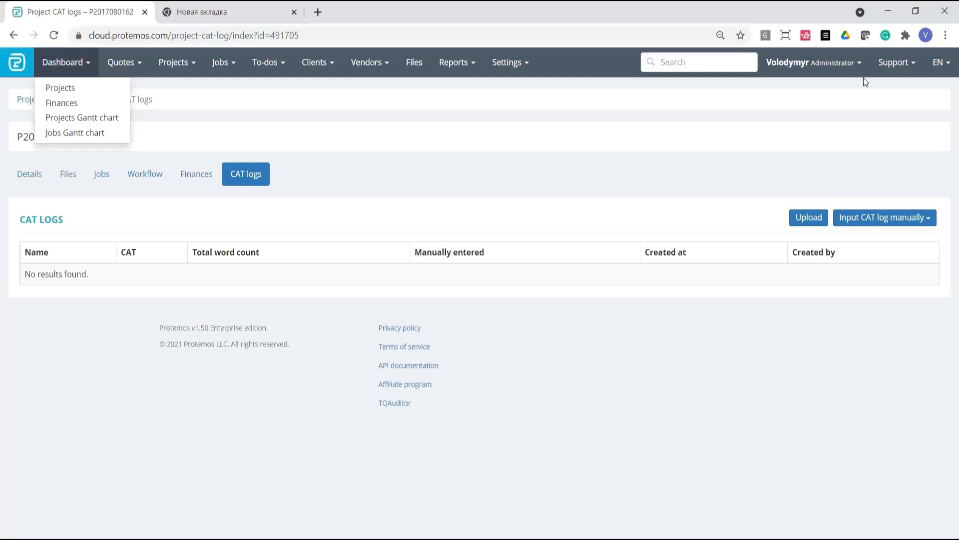
{"action": "left_click", "coordinate": [896, 75]}
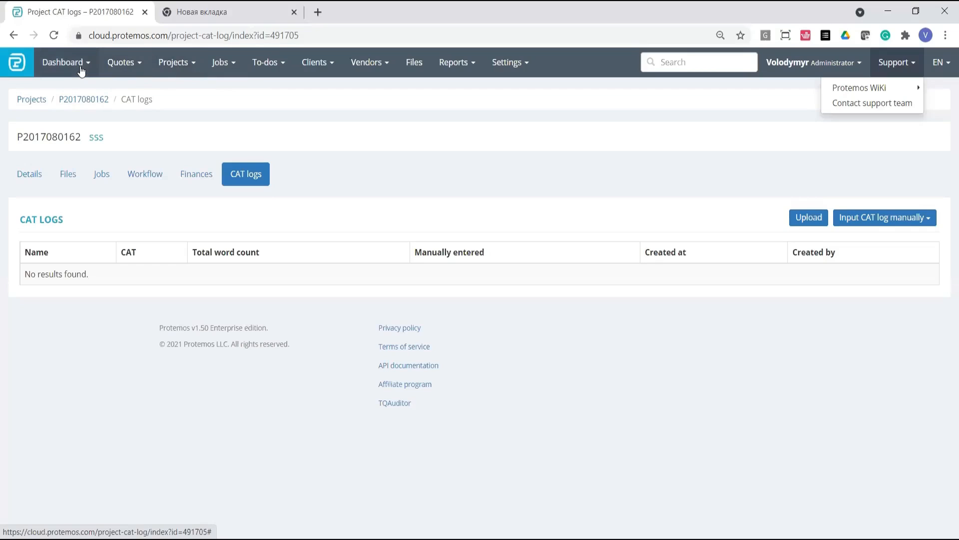
Go to the projects list and expand its filter to examine the filter criteria and the listed projects.
{"action": "left_click", "coordinate": [169, 72]}
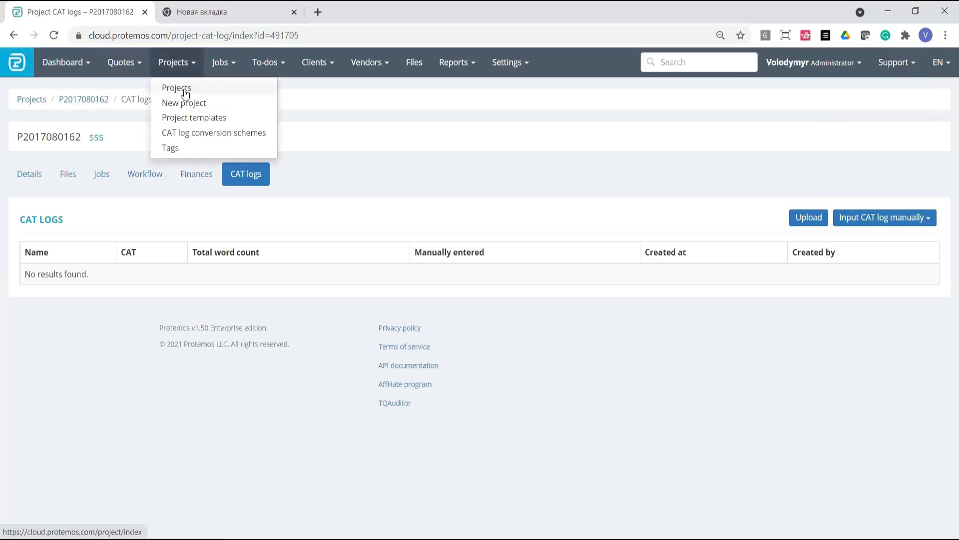
{"action": "left_click", "coordinate": [185, 90]}
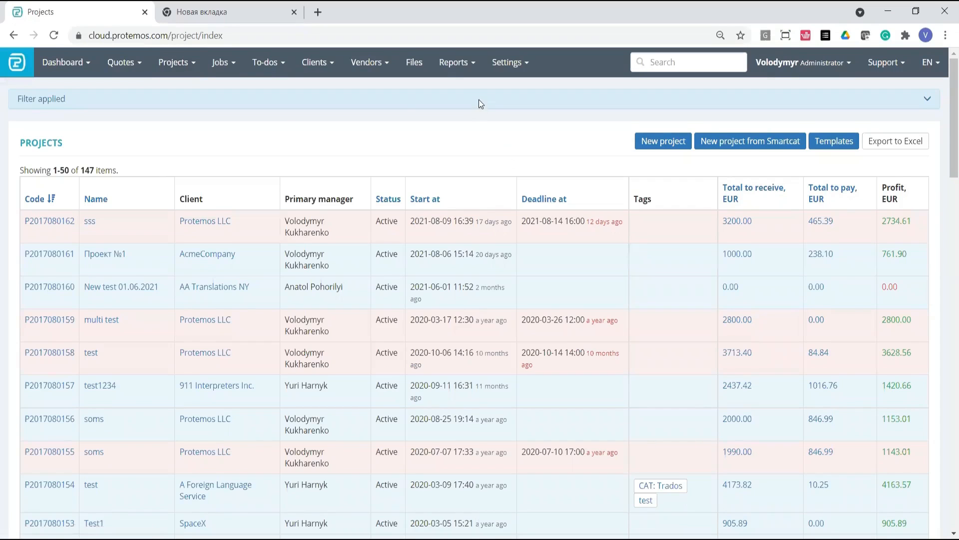
{"action": "left_click", "coordinate": [478, 100]}
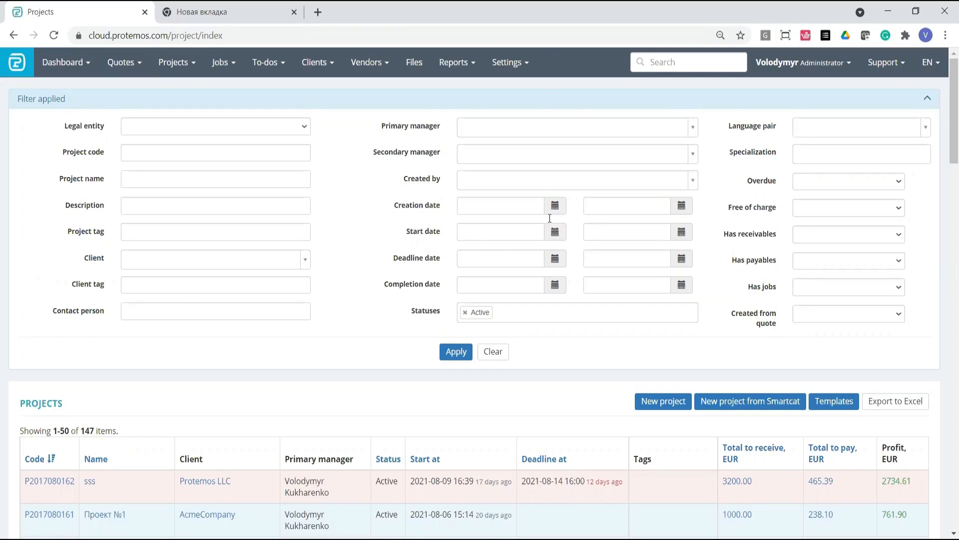
{"action": "scroll", "coordinate": [549, 219], "scroll_direction": "down", "scroll_amount": 5}
{"action": "scroll", "coordinate": [548, 371], "scroll_direction": "up", "scroll_amount": 4}
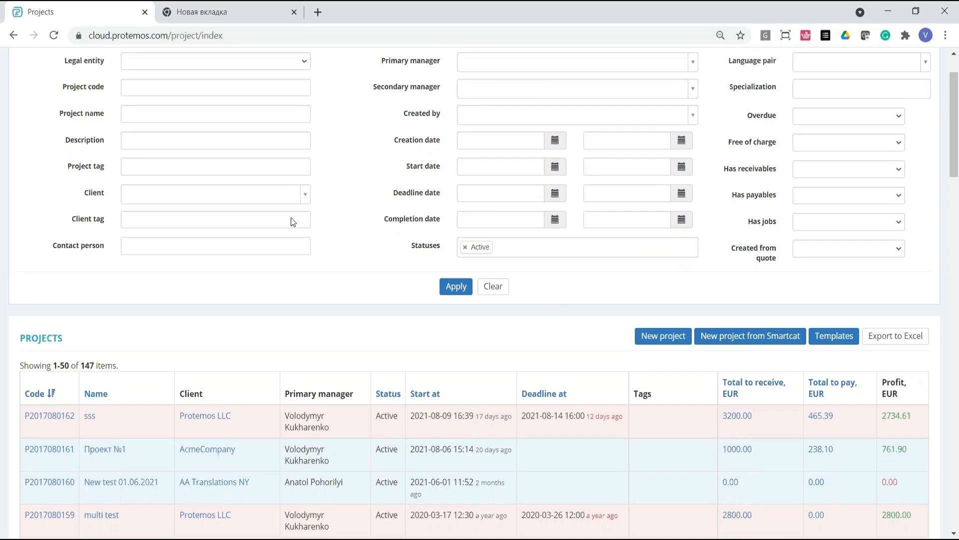
{"action": "left_click", "coordinate": [59, 424]}
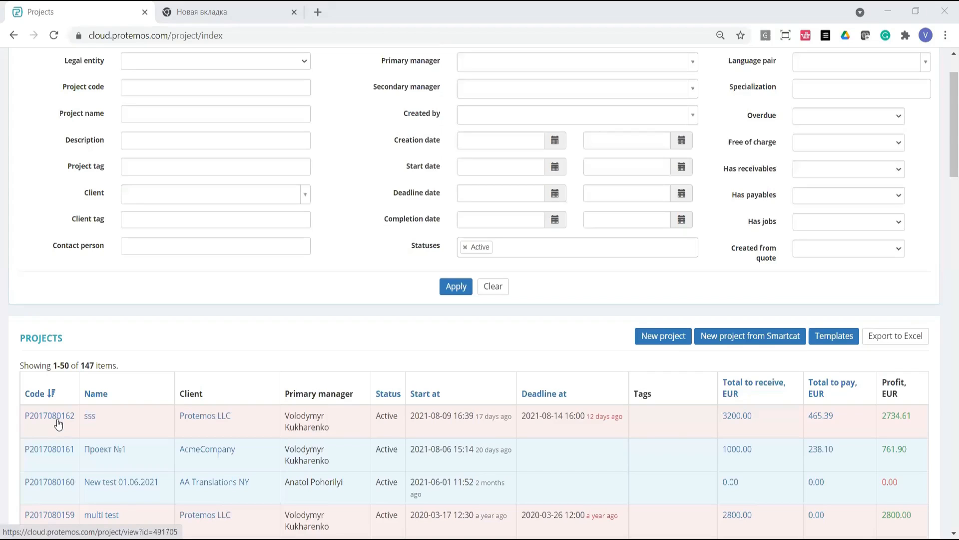
{"action": "left_click", "coordinate": [58, 424]}
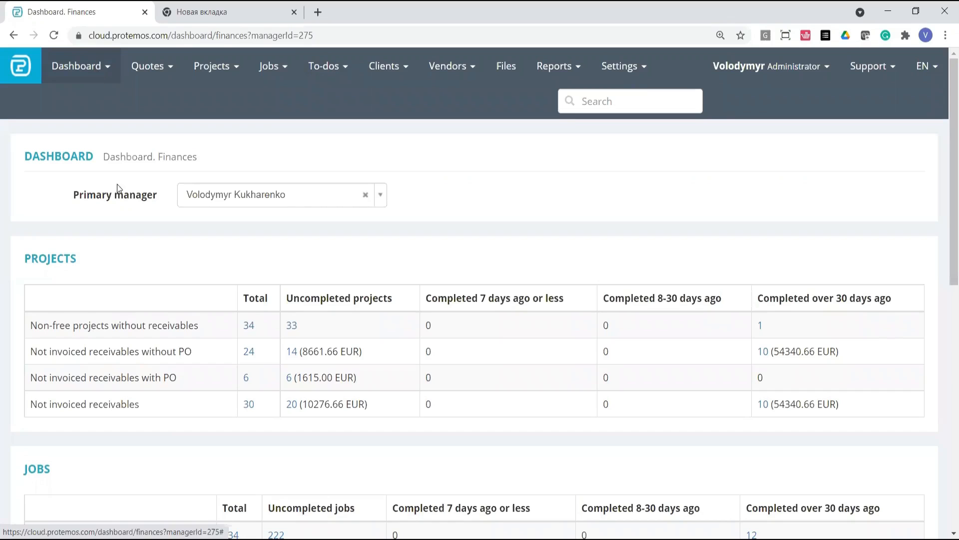
Look over the finances dashboard's project, job and uncovered invoice tables, focusing on the not invoiced payables of jobs.
{"action": "scroll", "coordinate": [123, 197], "scroll_direction": "down", "scroll_amount": 2}
{"action": "scroll", "coordinate": [55, 246], "scroll_direction": "up", "scroll_amount": 1}
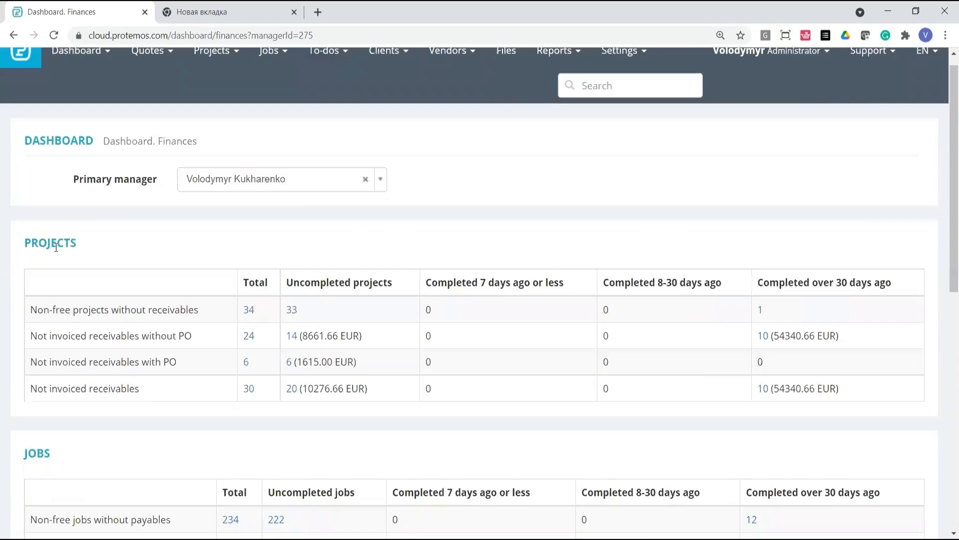
{"action": "scroll", "coordinate": [94, 225], "scroll_direction": "down", "scroll_amount": 2}
{"action": "scroll", "coordinate": [93, 224], "scroll_direction": "up", "scroll_amount": 2}
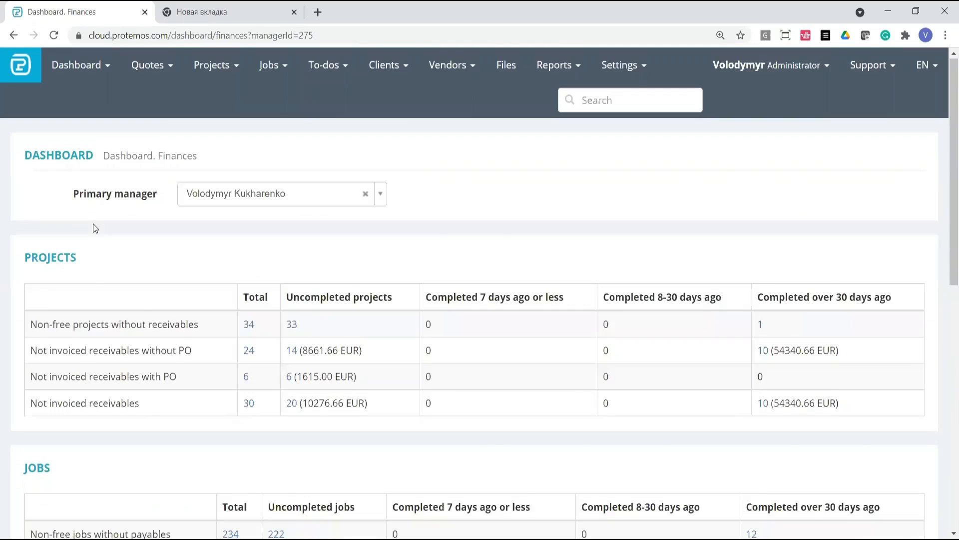
{"action": "scroll", "coordinate": [88, 215], "scroll_direction": "down", "scroll_amount": 1}
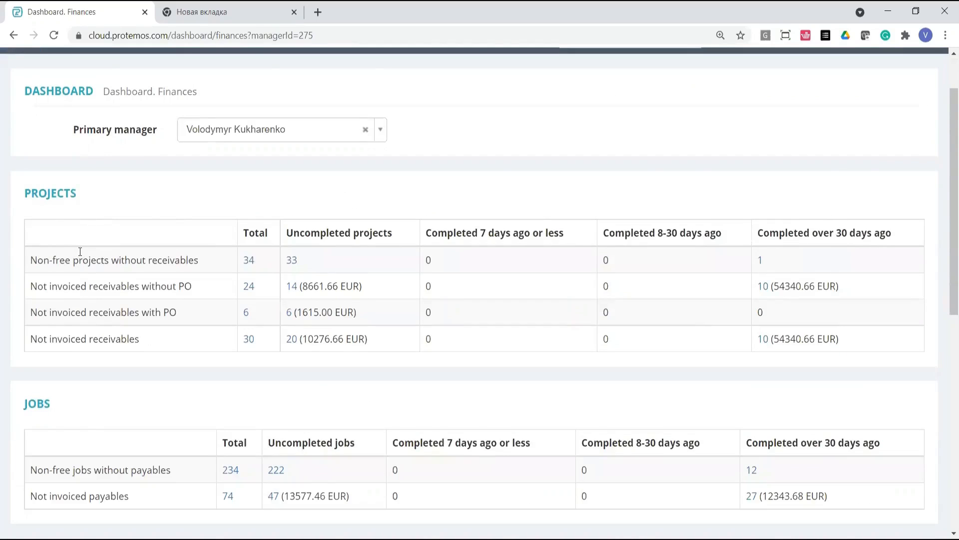
{"action": "scroll", "coordinate": [80, 252], "scroll_direction": "down", "scroll_amount": 1}
{"action": "scroll", "coordinate": [86, 245], "scroll_direction": "down", "scroll_amount": 1}
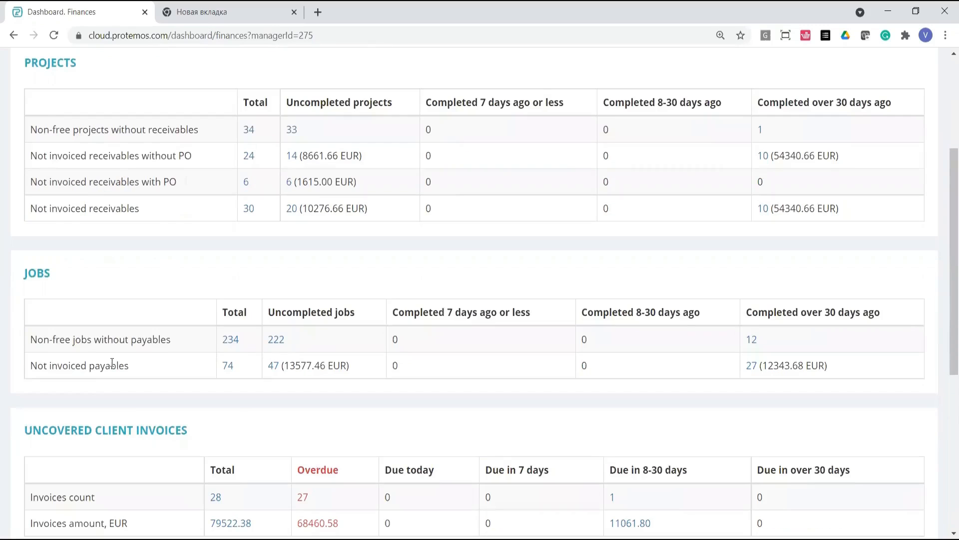
{"action": "left_click_drag", "start_coordinate": [35, 368], "coordinate": [129, 368]}
{"action": "scroll", "coordinate": [223, 253], "scroll_direction": "down", "scroll_amount": 2}
{"action": "left_click_drag", "start_coordinate": [29, 235], "coordinate": [129, 236]}
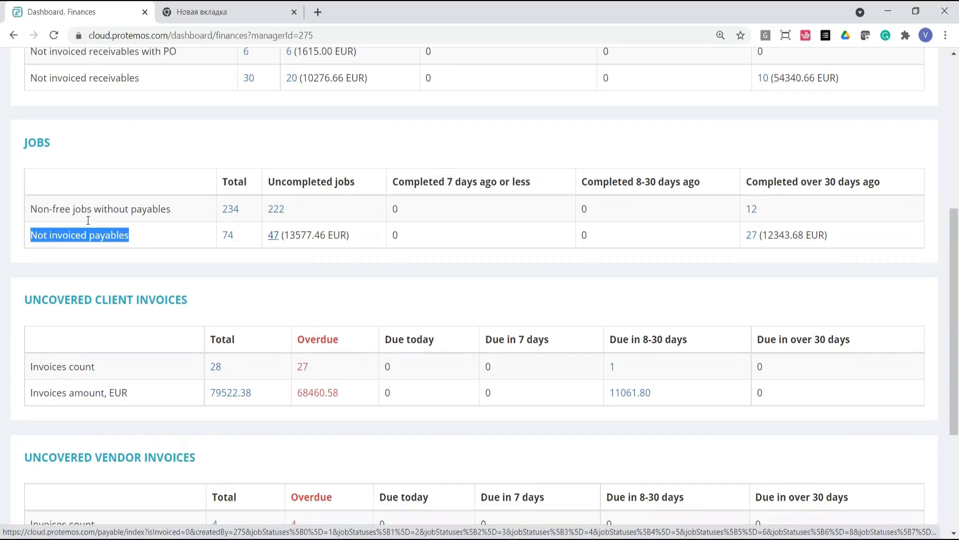
Examine the Projects totals for non-free projects without receivables and for not invoiced receivables with and without PO.
{"action": "scroll", "coordinate": [69, 227], "scroll_direction": "up", "scroll_amount": 7}
{"action": "scroll", "coordinate": [73, 209], "scroll_direction": "down", "scroll_amount": 3}
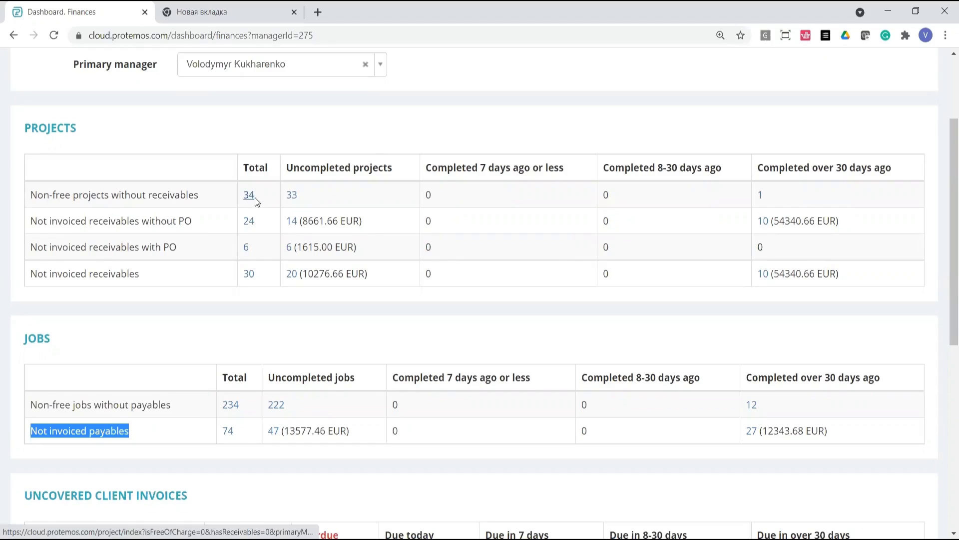
{"action": "left_click_drag", "start_coordinate": [241, 195], "coordinate": [252, 197]}
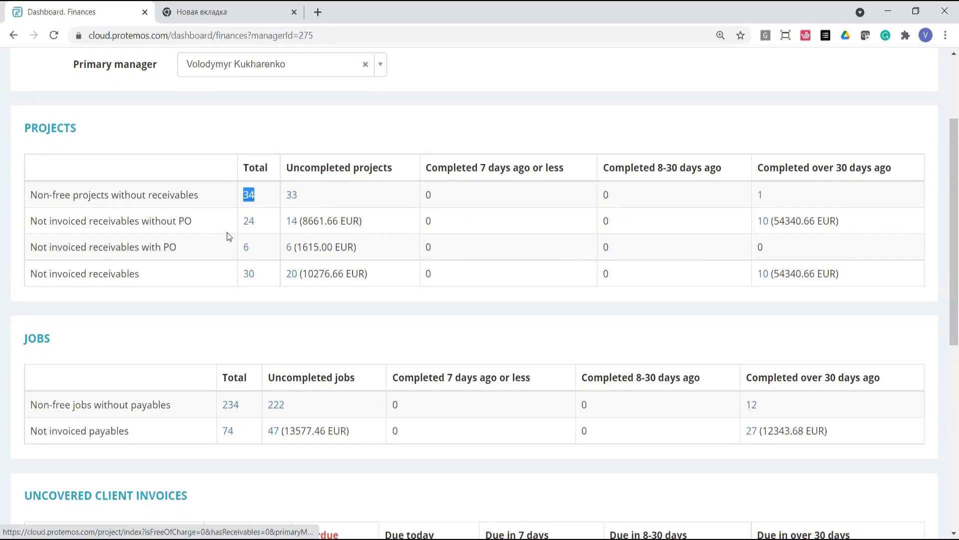
{"action": "triple_click", "coordinate": [178, 227]}
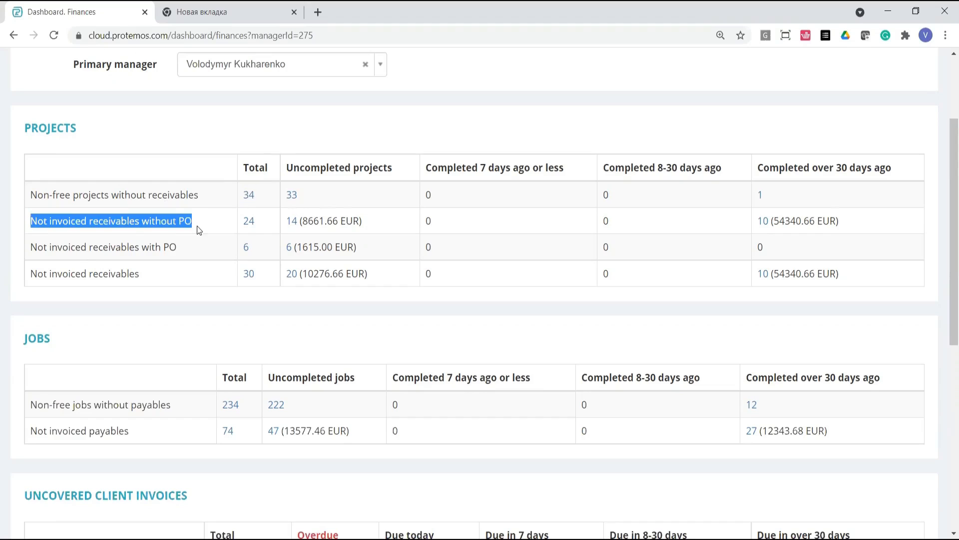
{"action": "left_click_drag", "start_coordinate": [255, 221], "coordinate": [223, 250]}
{"action": "left_click", "coordinate": [239, 250]}
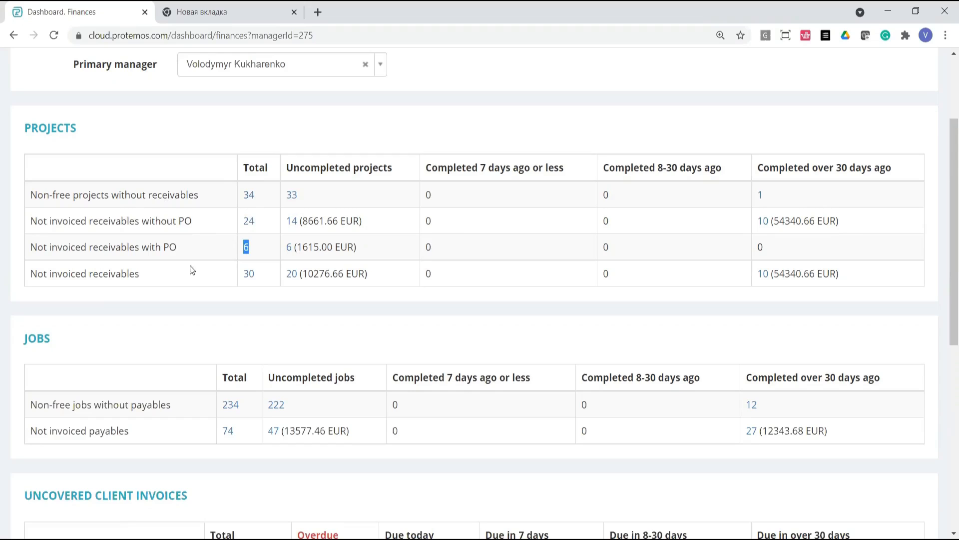
{"action": "left_click_drag", "start_coordinate": [137, 274], "coordinate": [44, 280]}
{"action": "scroll", "coordinate": [236, 161], "scroll_direction": "down", "scroll_amount": 2}
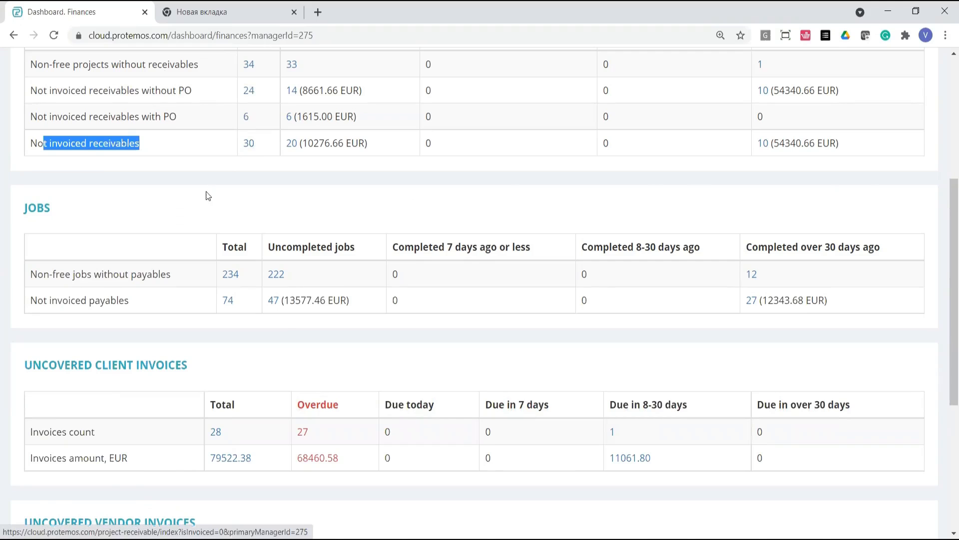
{"action": "scroll", "coordinate": [187, 214], "scroll_direction": "up", "scroll_amount": 2}
{"action": "left_click", "coordinate": [194, 244]}
{"action": "scroll", "coordinate": [202, 292], "scroll_direction": "down", "scroll_amount": 2}
Examine the Jobs totals for non-free jobs without payables and for not invoiced payables.
{"action": "left_click_drag", "start_coordinate": [201, 291], "coordinate": [231, 209]}
{"action": "scroll", "coordinate": [76, 216], "scroll_direction": "down", "scroll_amount": 2}
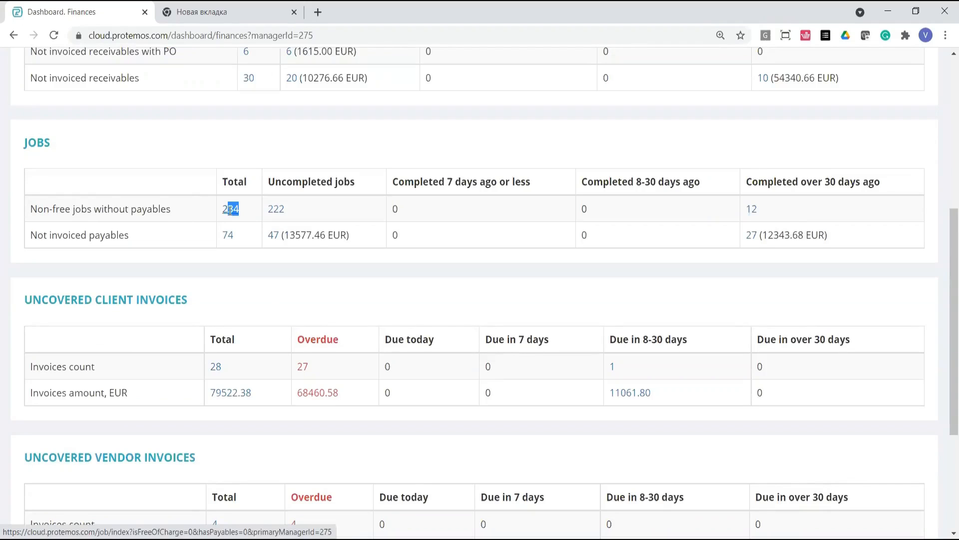
{"action": "left_click_drag", "start_coordinate": [230, 210], "coordinate": [202, 214]}
{"action": "left_click", "coordinate": [101, 236]}
{"action": "left_click_drag", "start_coordinate": [131, 242], "coordinate": [26, 242]}
{"action": "left_click_drag", "start_coordinate": [264, 269], "coordinate": [223, 235]}
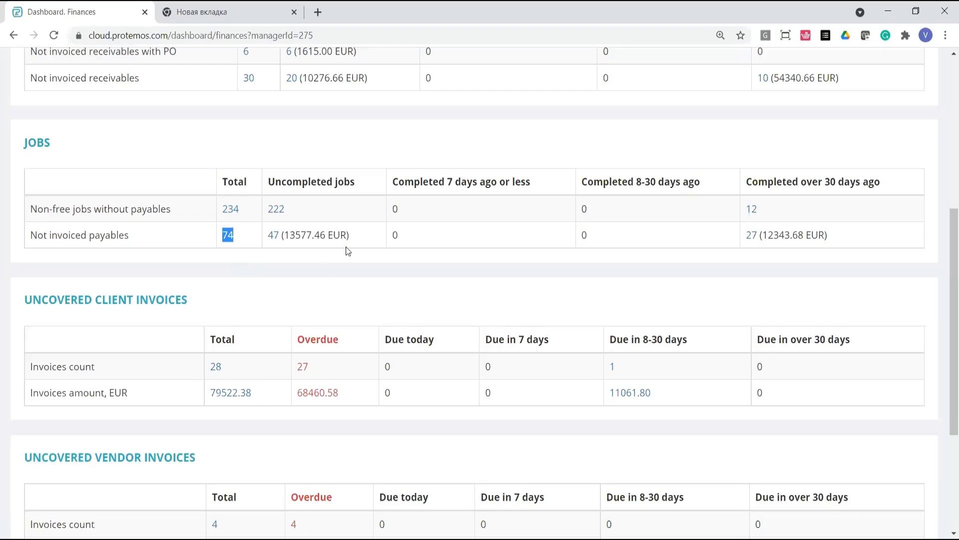
Review the dashboard's primary manager filter and the breakdown of projects and jobs by completion period.
{"action": "scroll", "coordinate": [339, 255], "scroll_direction": "up", "scroll_amount": 7}
{"action": "scroll", "coordinate": [299, 264], "scroll_direction": "down", "scroll_amount": 3}
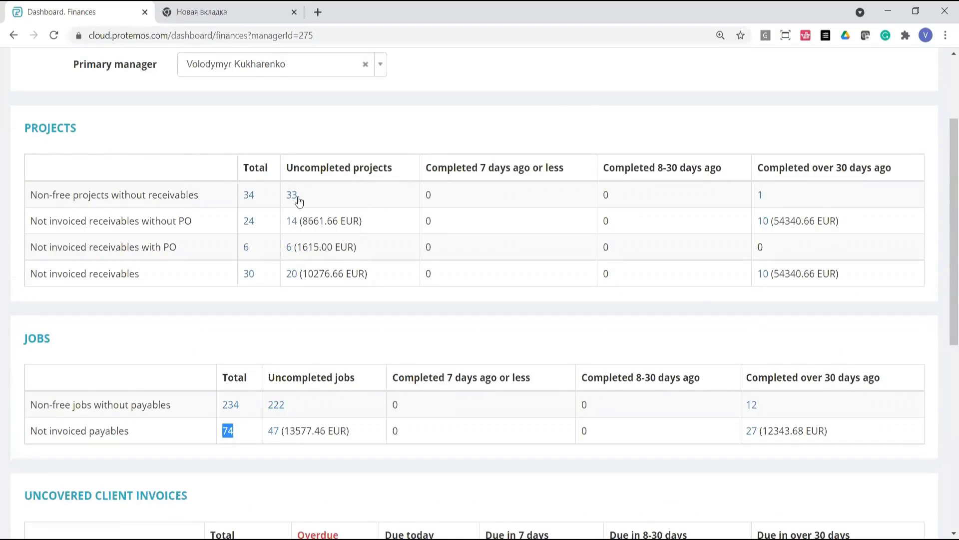
{"action": "scroll", "coordinate": [370, 200], "scroll_direction": "up", "scroll_amount": 3}
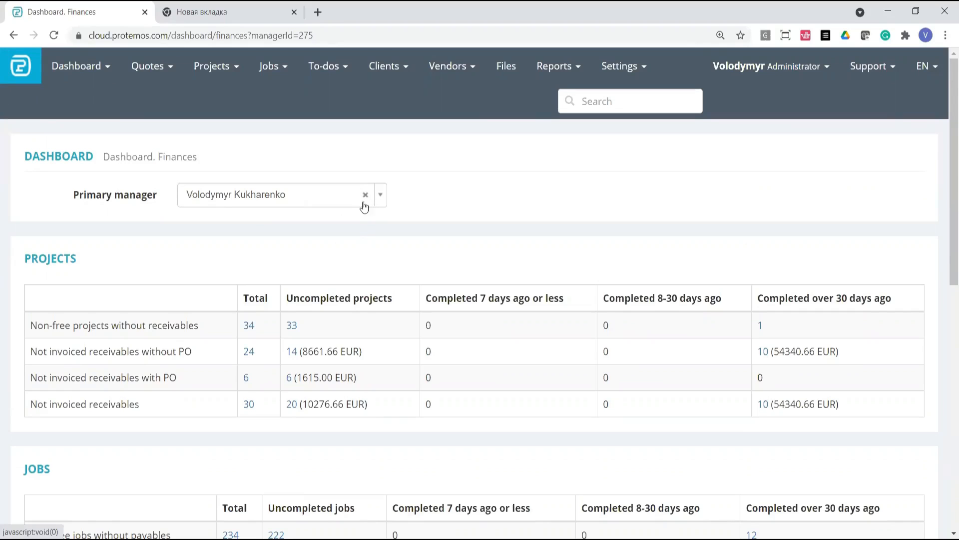
{"action": "scroll", "coordinate": [381, 211], "scroll_direction": "down", "scroll_amount": 1}
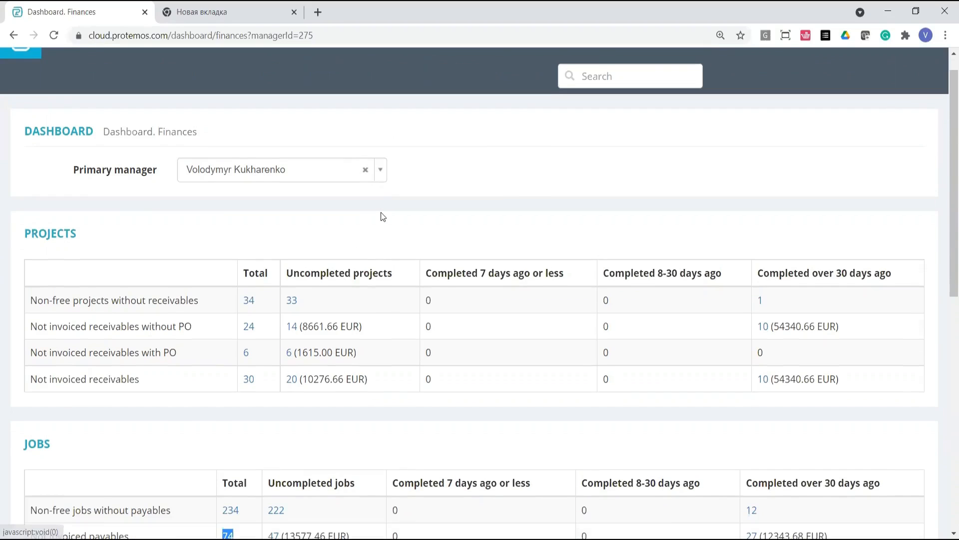
{"action": "scroll", "coordinate": [366, 224], "scroll_direction": "up", "scroll_amount": 1}
{"action": "scroll", "coordinate": [220, 360], "scroll_direction": "down", "scroll_amount": 4}
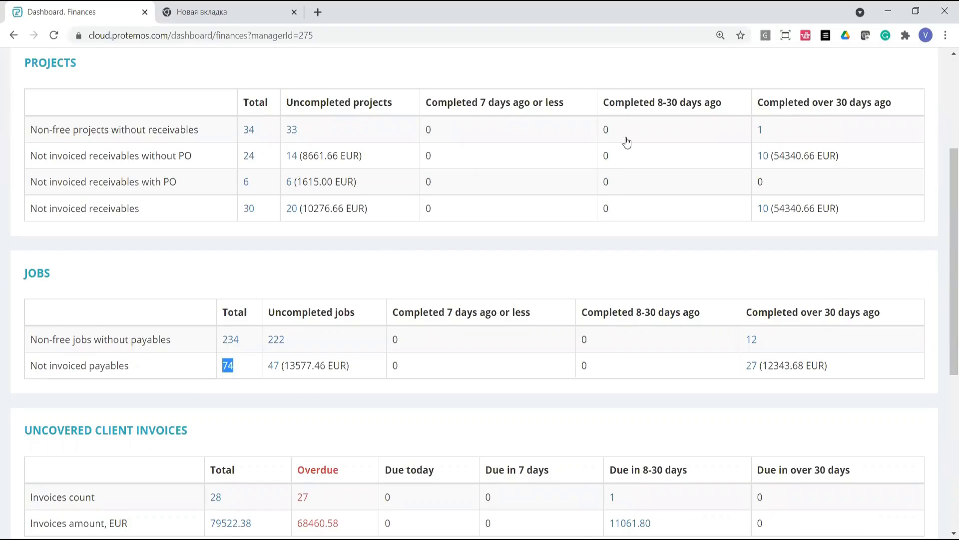
Open the vendor portal settings for editing, leave invoice creation by vendors set to Enabled, and save the settings.
{"action": "scroll", "coordinate": [626, 141], "scroll_direction": "up", "scroll_amount": 4}
{"action": "left_click", "coordinate": [622, 66]}
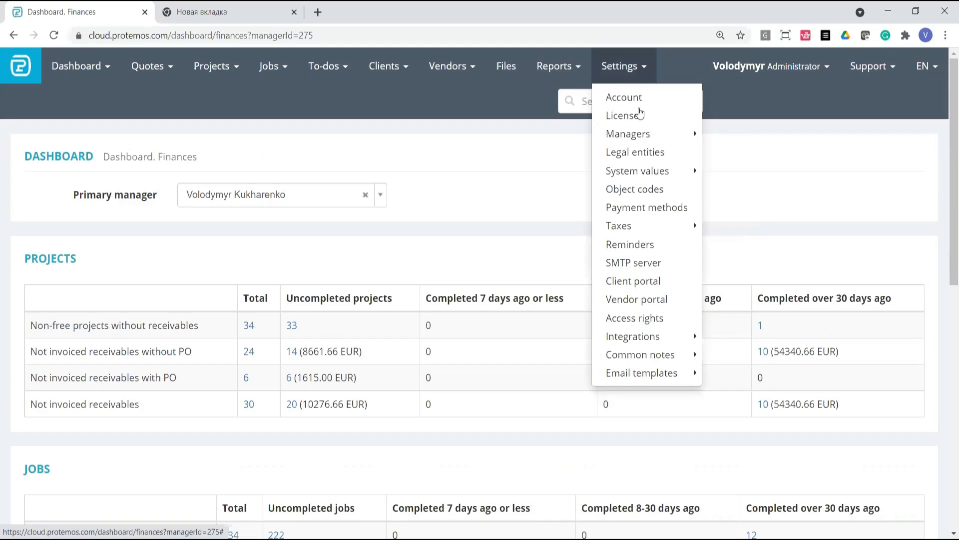
{"action": "left_click", "coordinate": [643, 300]}
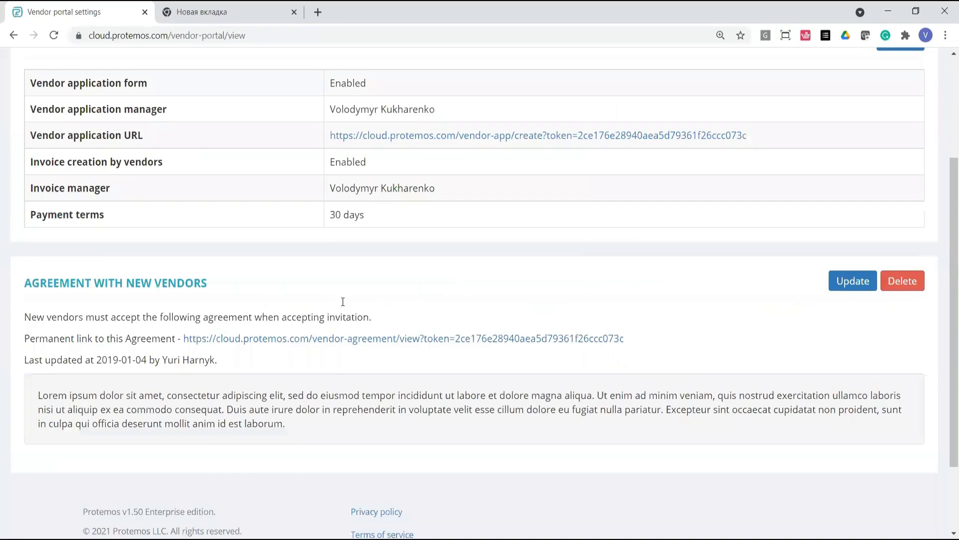
{"action": "scroll", "coordinate": [343, 302], "scroll_direction": "up", "scroll_amount": 3}
{"action": "left_click", "coordinate": [899, 196]}
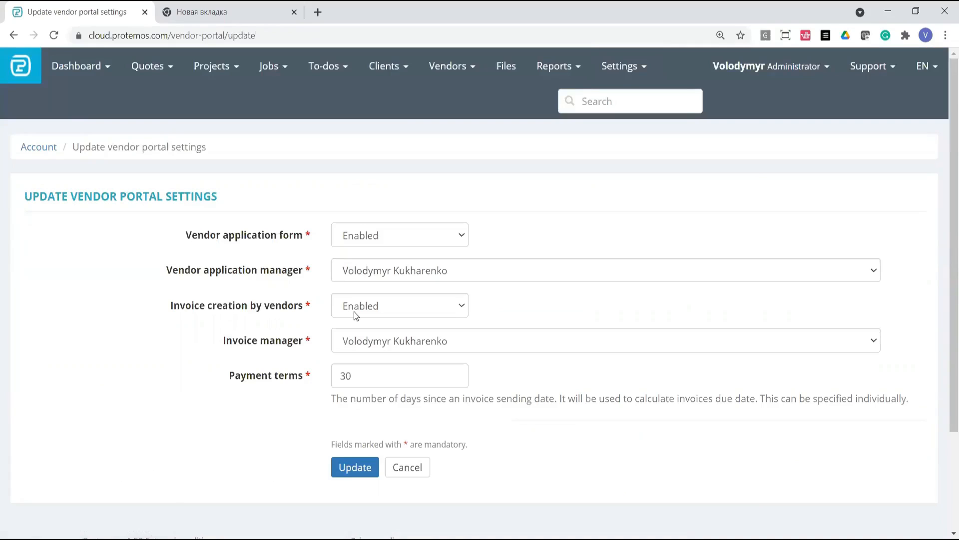
{"action": "left_click", "coordinate": [354, 311]}
{"action": "left_click", "coordinate": [355, 311]}
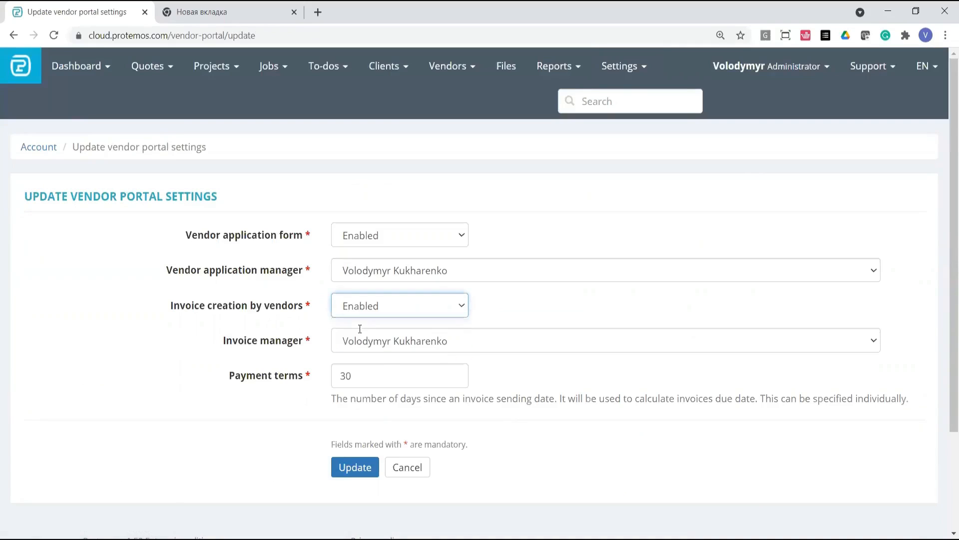
{"action": "left_click", "coordinate": [353, 469]}
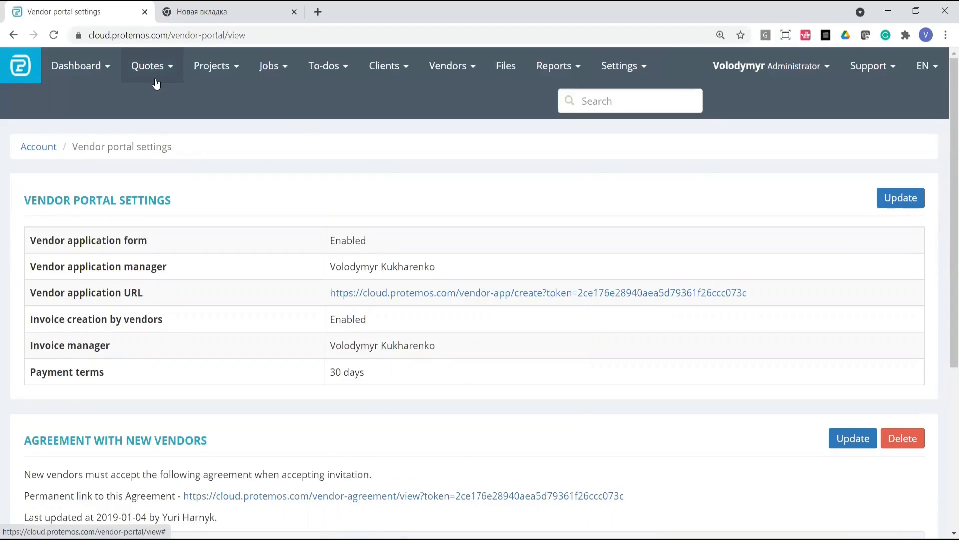
Go to the vendor invoices list and open the details of the first invoice in it.
{"action": "left_click", "coordinate": [263, 75]}
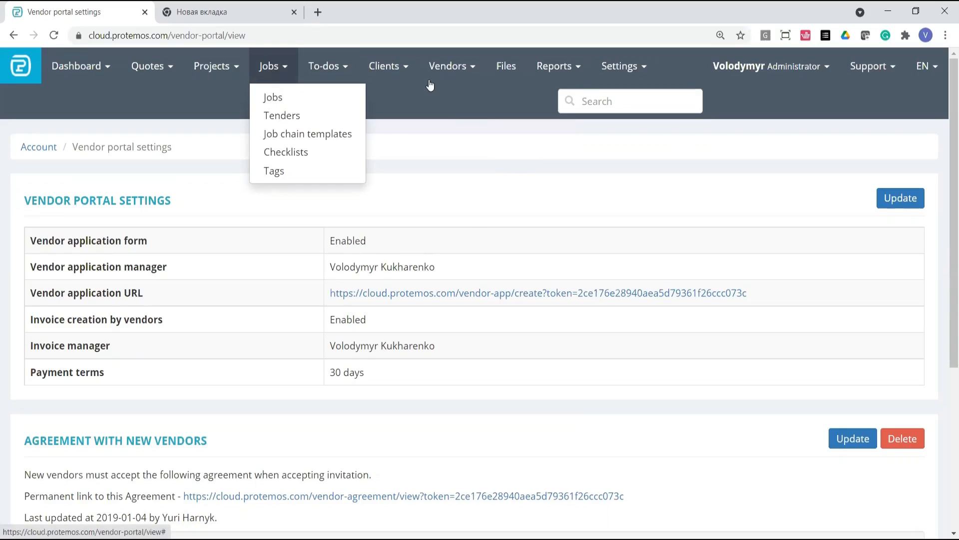
{"action": "left_click", "coordinate": [385, 66]}
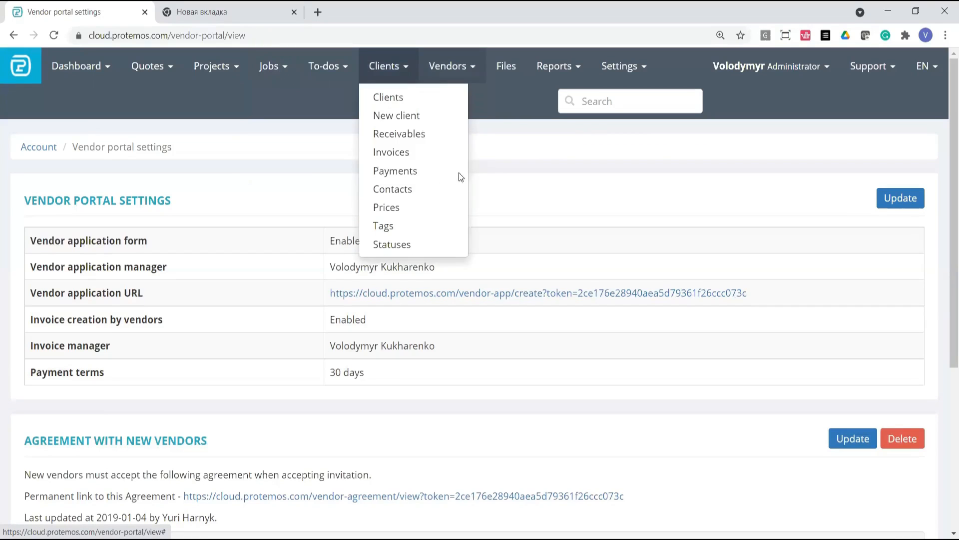
{"action": "left_click", "coordinate": [458, 174]}
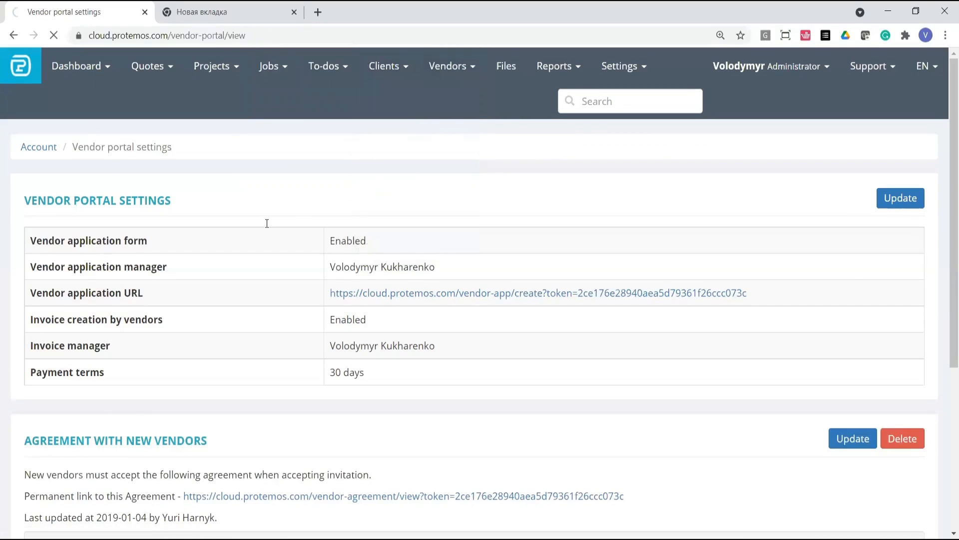
{"action": "scroll", "coordinate": [88, 185], "scroll_direction": "down", "scroll_amount": 2}
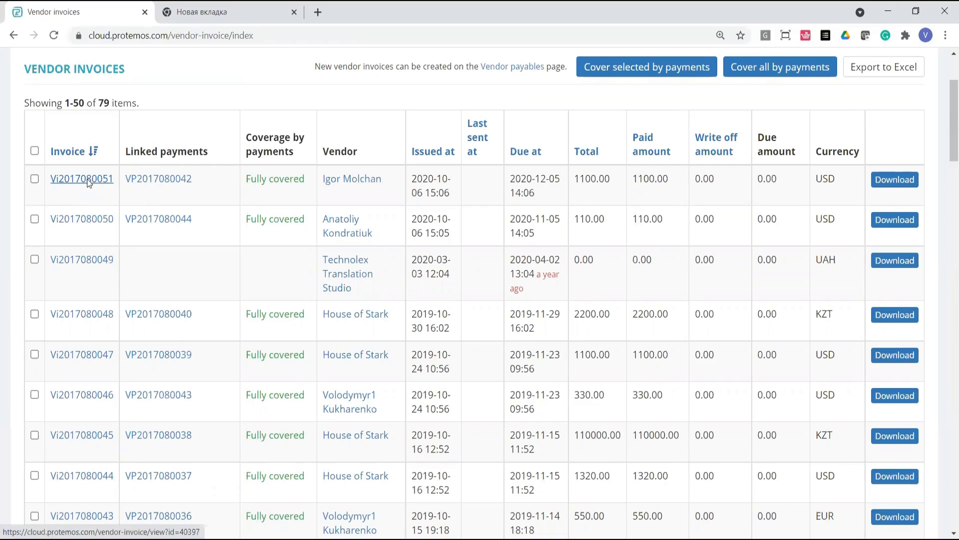
{"action": "left_click", "coordinate": [89, 185]}
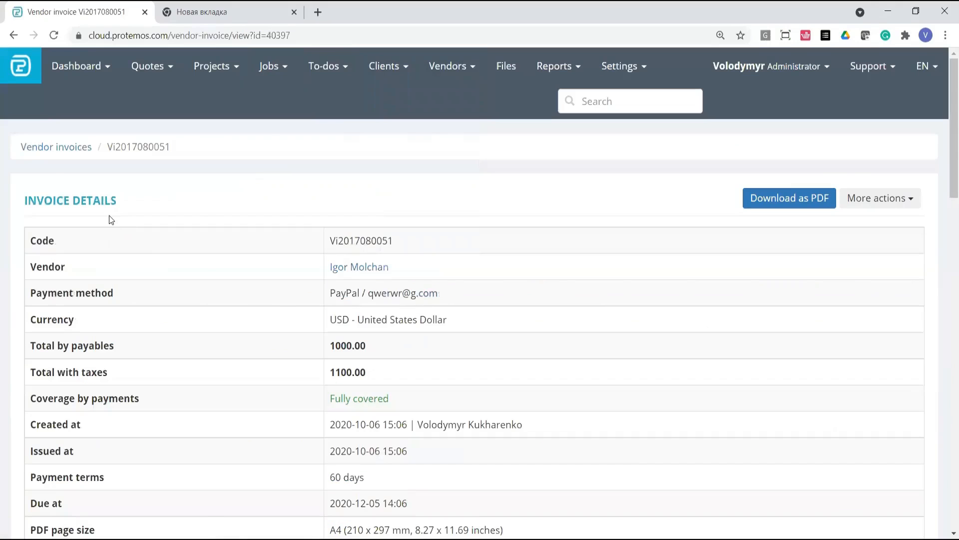
Look through the vendor invoice's payables and linked payments, focusing on the Additional Files section.
{"action": "scroll", "coordinate": [111, 220], "scroll_direction": "down", "scroll_amount": 15}
{"action": "scroll", "coordinate": [113, 217], "scroll_direction": "up", "scroll_amount": 1}
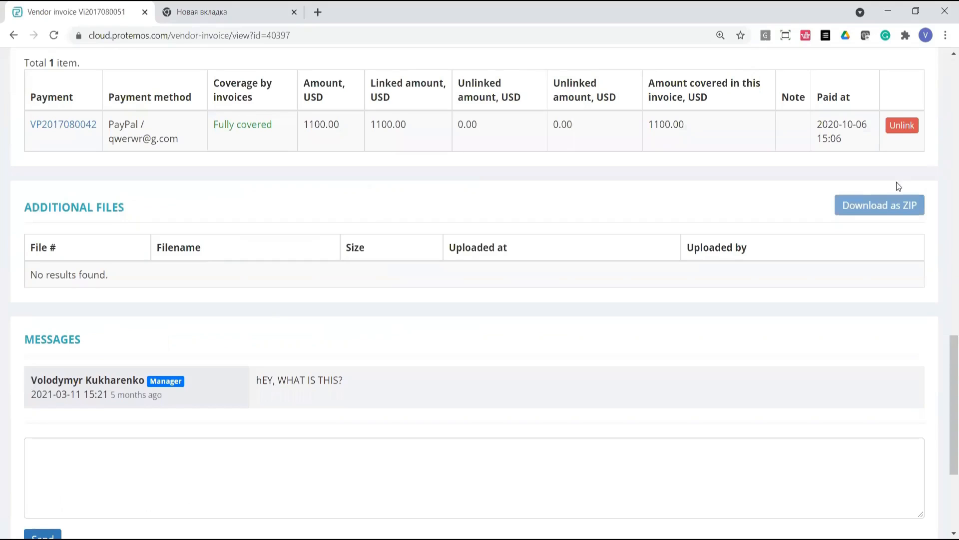
{"action": "scroll", "coordinate": [165, 211], "scroll_direction": "up", "scroll_amount": 5}
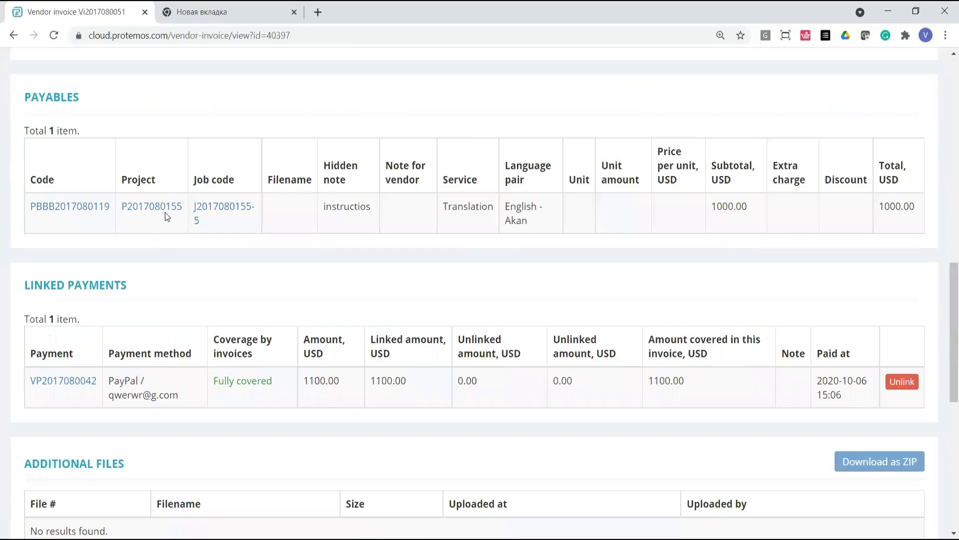
{"action": "scroll", "coordinate": [161, 211], "scroll_direction": "down", "scroll_amount": 8}
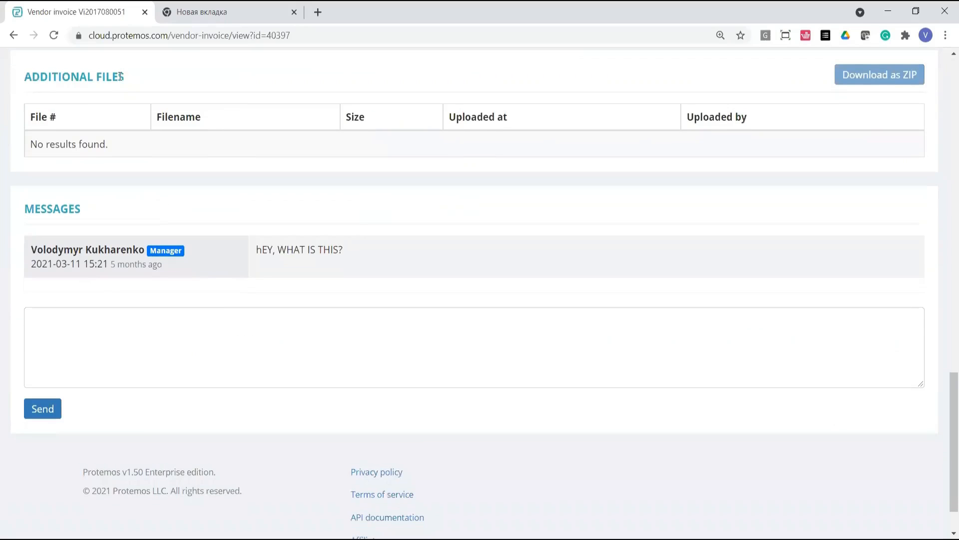
{"action": "left_click_drag", "start_coordinate": [21, 72], "coordinate": [133, 75]}
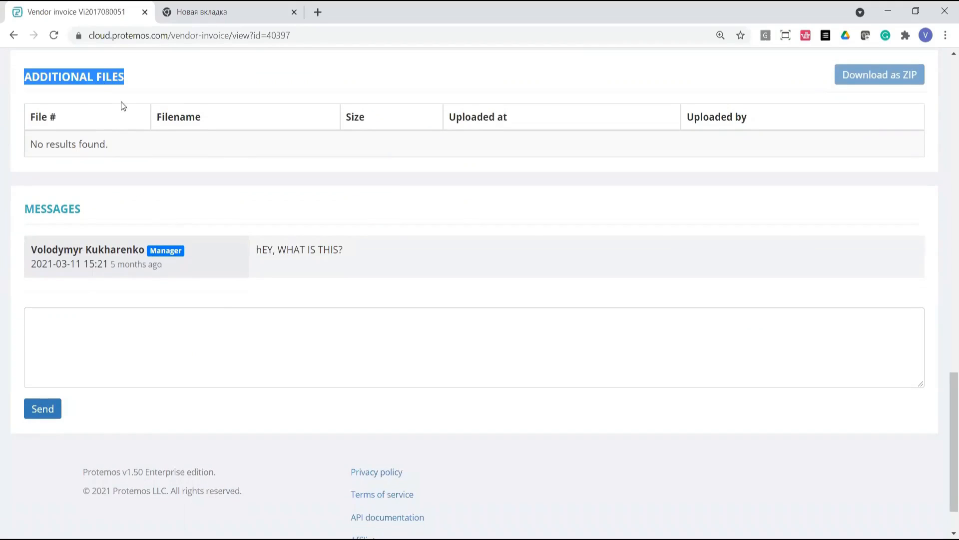
{"action": "scroll", "coordinate": [94, 149], "scroll_direction": "up", "scroll_amount": 1}
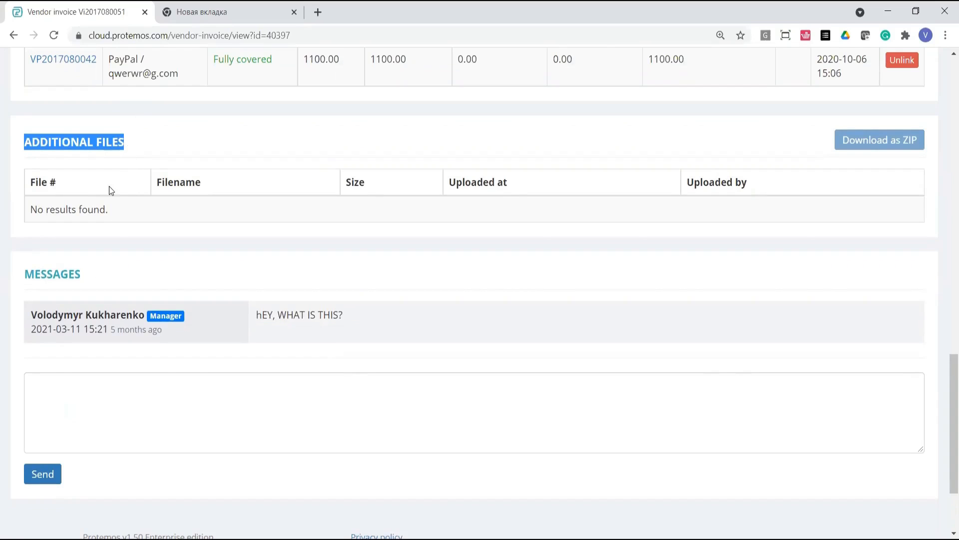
Examine the Additional Files section together with the linked payments and messages around it on the vendor invoice.
{"action": "scroll", "coordinate": [110, 190], "scroll_direction": "up", "scroll_amount": 3}
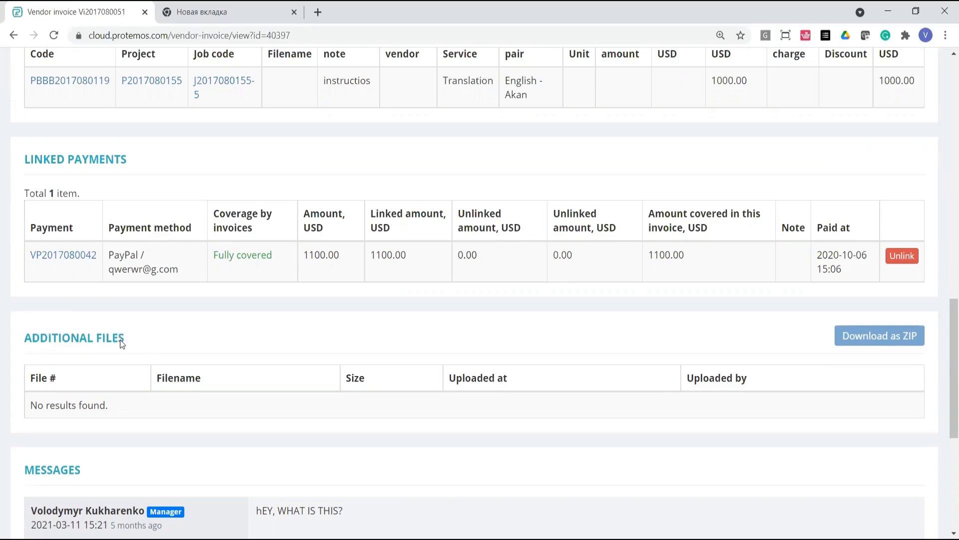
{"action": "triple_click", "coordinate": [25, 299]}
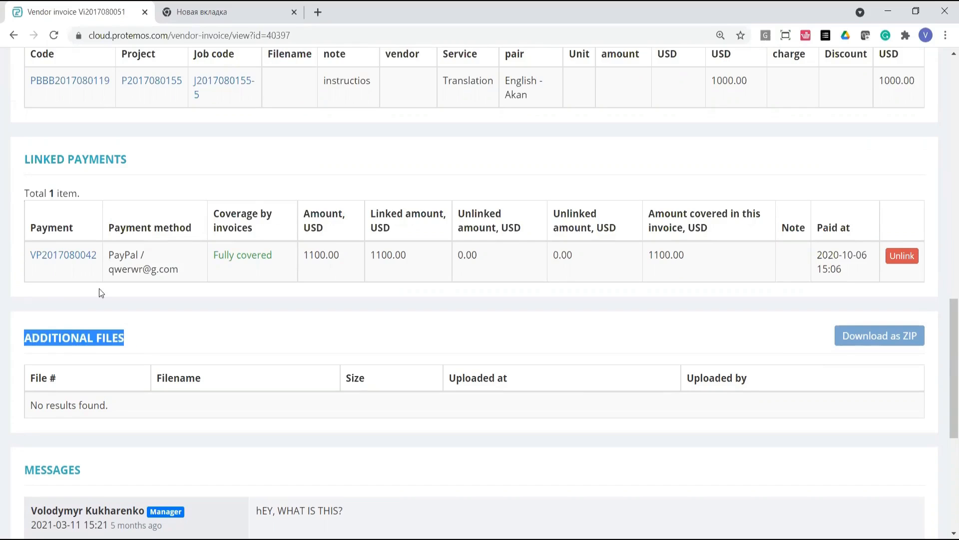
{"action": "scroll", "coordinate": [175, 301], "scroll_direction": "down", "scroll_amount": 5}
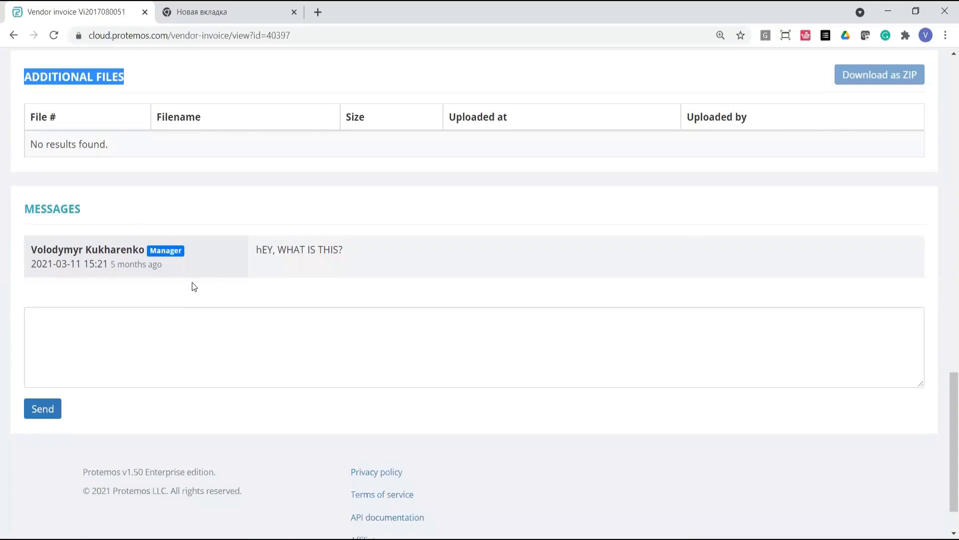
{"action": "scroll", "coordinate": [192, 282], "scroll_direction": "up", "scroll_amount": 3}
{"action": "left_click", "coordinate": [167, 206]}
{"action": "left_click_drag", "start_coordinate": [167, 206], "coordinate": [17, 209]}
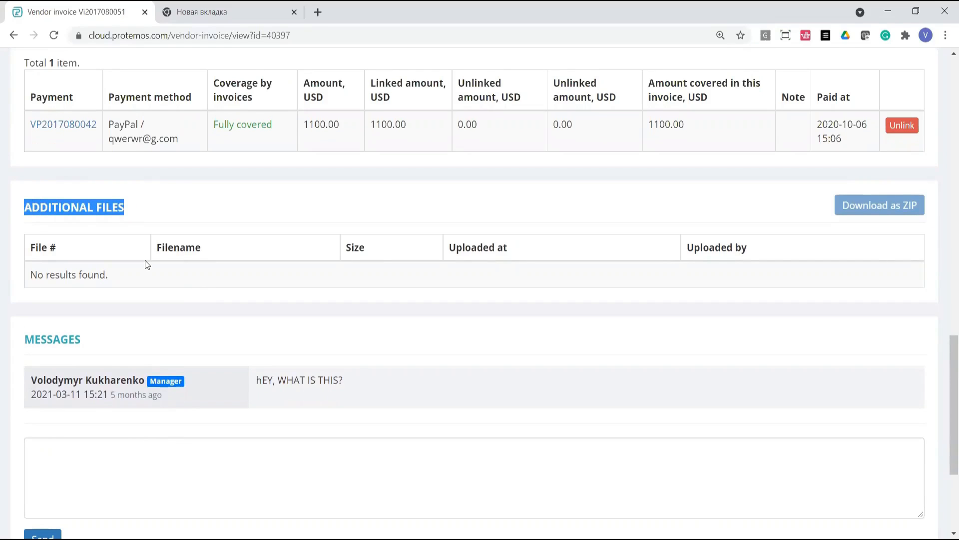
Review the vendor invoice from its invoice details down to the linked payments and additional files.
{"action": "scroll", "coordinate": [148, 265], "scroll_direction": "up", "scroll_amount": 13}
{"action": "scroll", "coordinate": [148, 264], "scroll_direction": "up", "scroll_amount": 5}
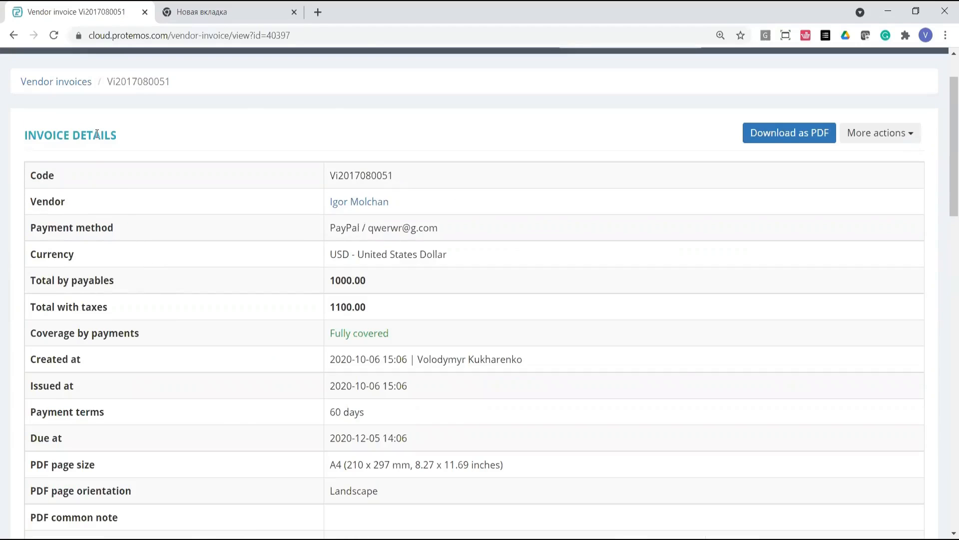
{"action": "scroll", "coordinate": [104, 173], "scroll_direction": "down", "scroll_amount": 10}
{"action": "scroll", "coordinate": [129, 252], "scroll_direction": "down", "scroll_amount": 7}
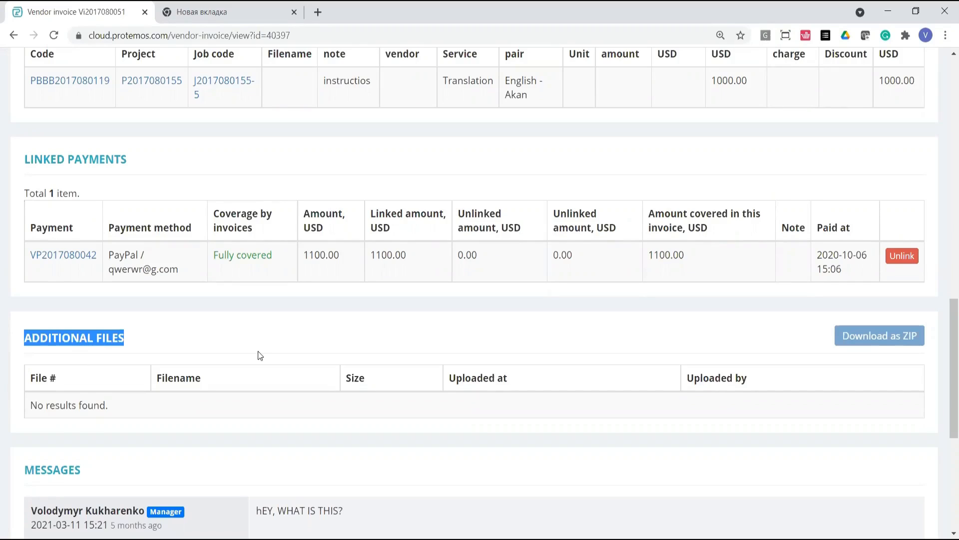
Leave the vendor invoice, open job J18435-1 of project P18435, and find its Job Input Files section.
{"action": "left_click", "coordinate": [610, 184]}
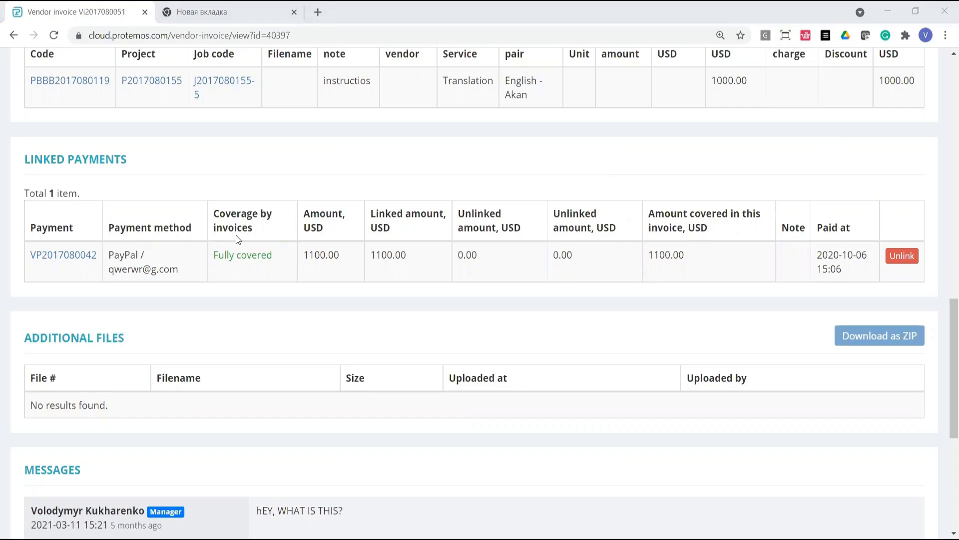
{"action": "left_click", "coordinate": [616, 180]}
{"action": "key", "text": "Home"}
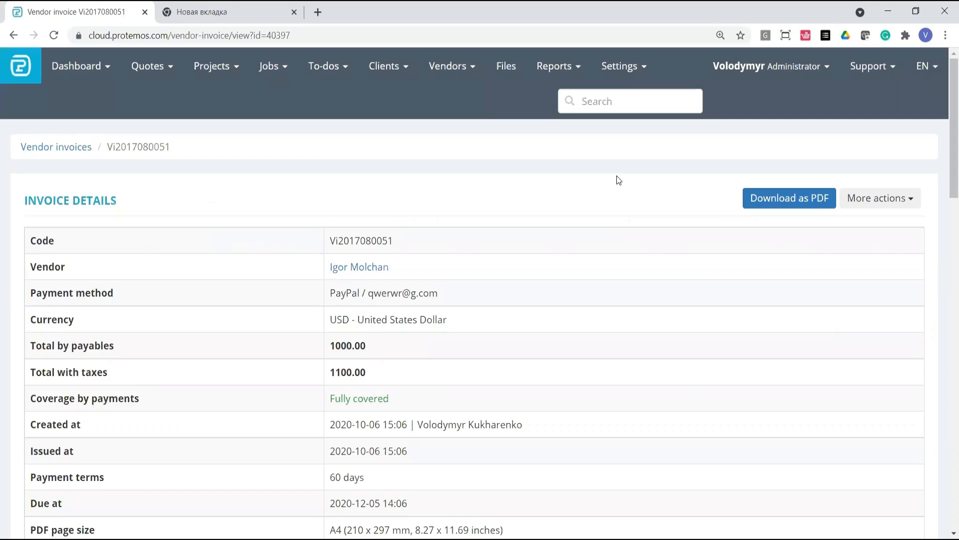
{"action": "key", "text": "alt+Left"}
{"action": "left_click", "coordinate": [52, 296]}
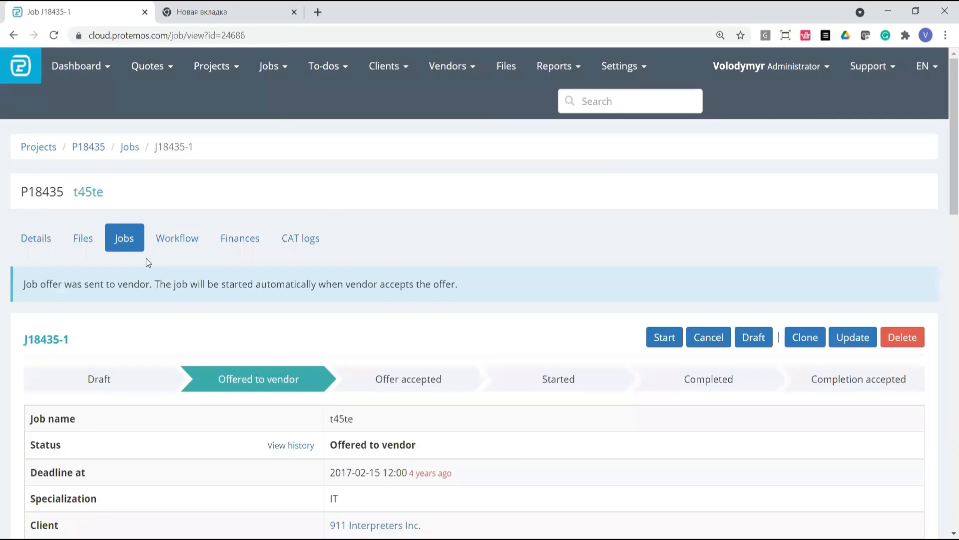
{"action": "scroll", "coordinate": [146, 258], "scroll_direction": "down", "scroll_amount": 10}
{"action": "scroll", "coordinate": [148, 258], "scroll_direction": "down", "scroll_amount": 3}
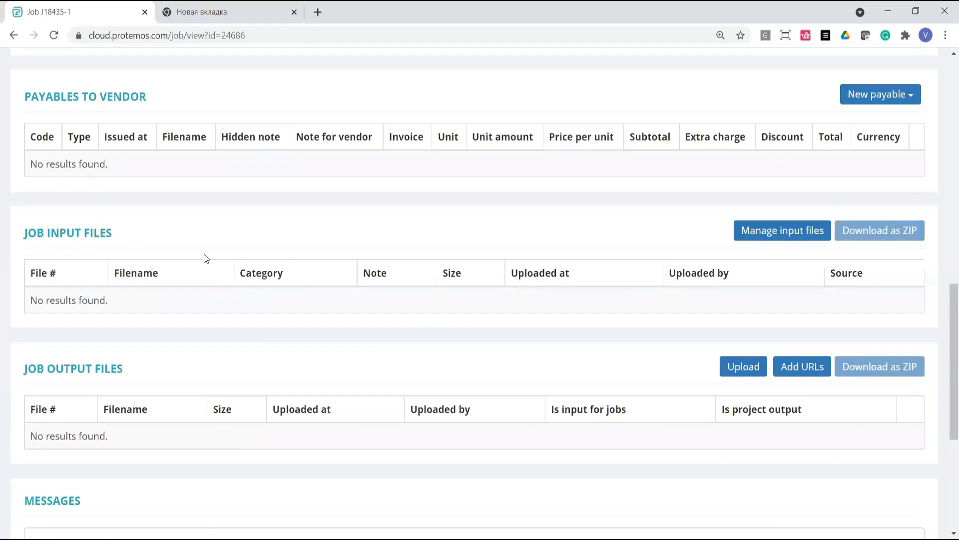
{"action": "scroll", "coordinate": [593, 220], "scroll_direction": "up", "scroll_amount": 2}
Upload "Рынок систем управления переводческим бизнесом.docx" from the desktop as a project input file and save it to the job's input files.
{"action": "left_click", "coordinate": [801, 352]}
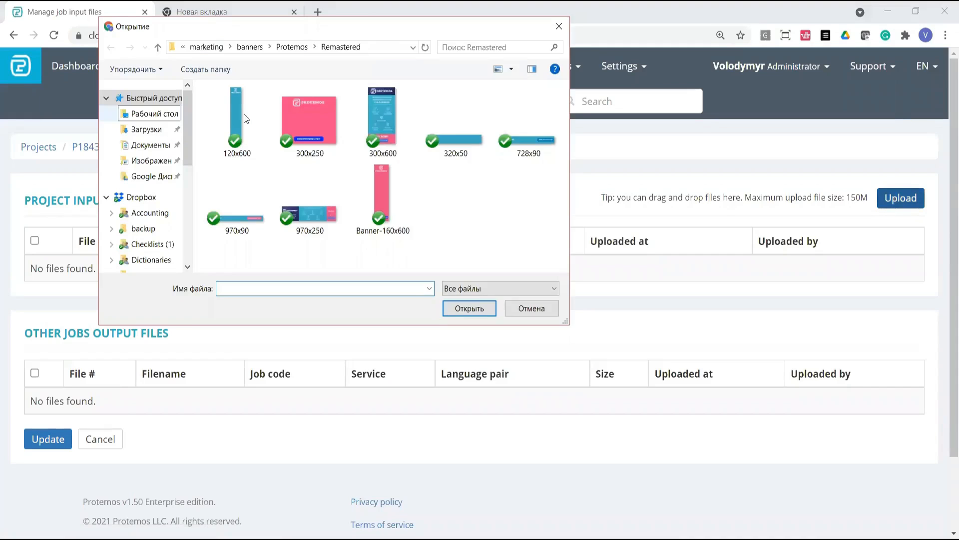
{"action": "left_click", "coordinate": [253, 108]}
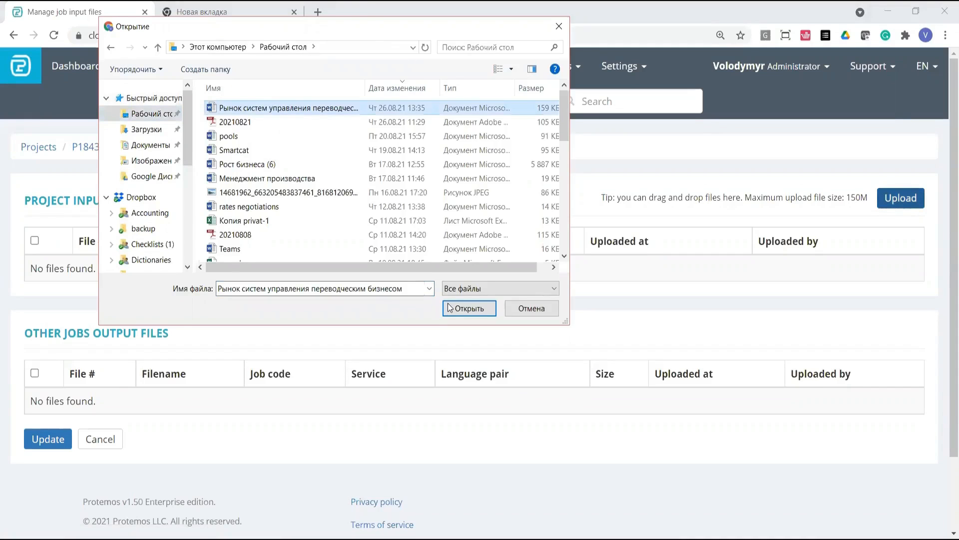
{"action": "key", "text": "Return"}
{"action": "scroll", "coordinate": [480, 278], "scroll_direction": "down", "scroll_amount": 2}
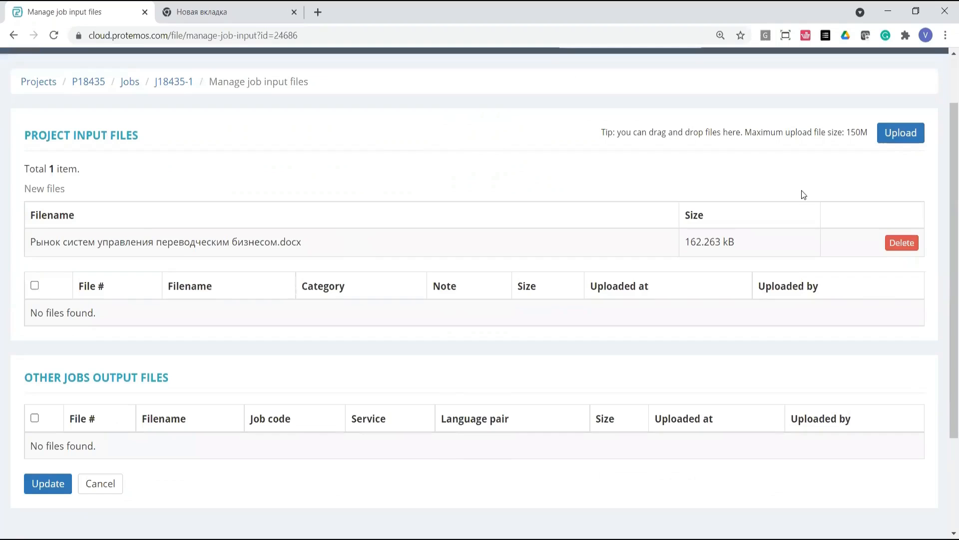
{"action": "scroll", "coordinate": [329, 221], "scroll_direction": "up", "scroll_amount": 1}
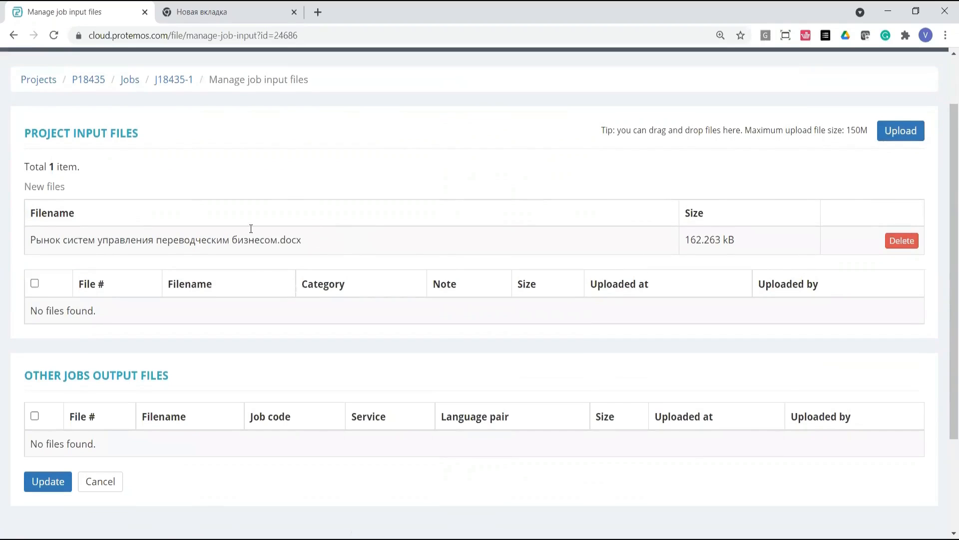
{"action": "left_click", "coordinate": [51, 482]}
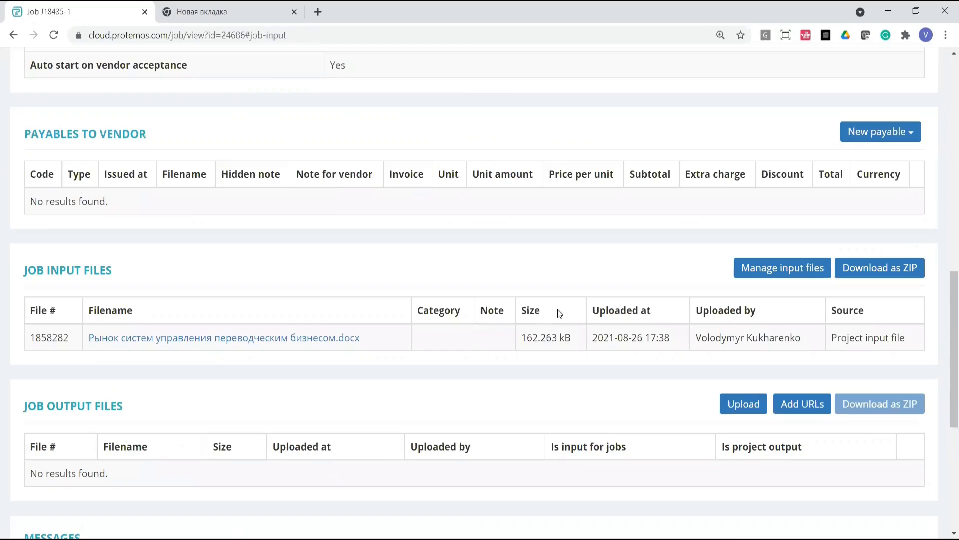
Review the job's status flow and details, along with its payables, input files and output files.
{"action": "scroll", "coordinate": [558, 308], "scroll_direction": "up", "scroll_amount": 5}
{"action": "scroll", "coordinate": [554, 302], "scroll_direction": "down", "scroll_amount": 5}
{"action": "scroll", "coordinate": [460, 265], "scroll_direction": "up", "scroll_amount": 10}
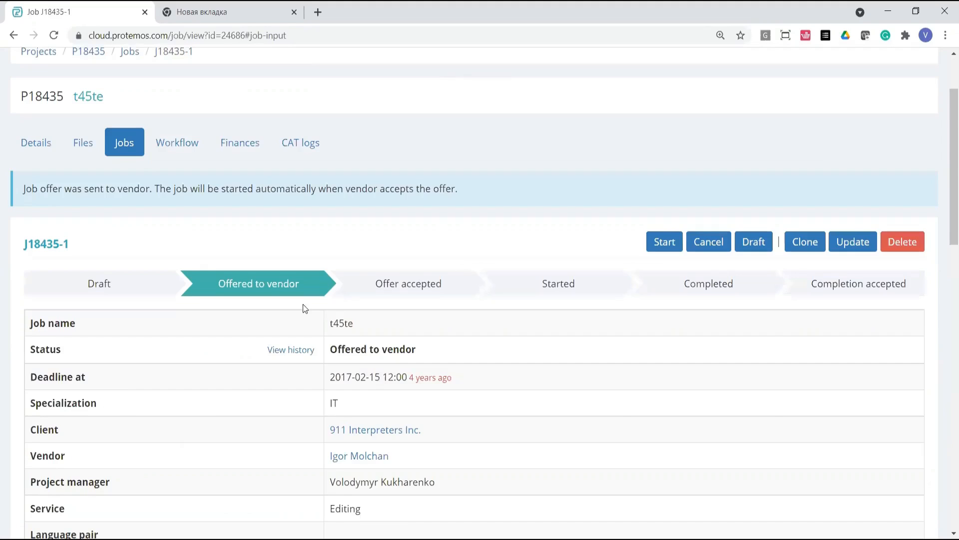
{"action": "scroll", "coordinate": [303, 304], "scroll_direction": "up", "scroll_amount": 2}
{"action": "scroll", "coordinate": [287, 316], "scroll_direction": "down", "scroll_amount": 10}
{"action": "scroll", "coordinate": [102, 250], "scroll_direction": "down", "scroll_amount": 2}
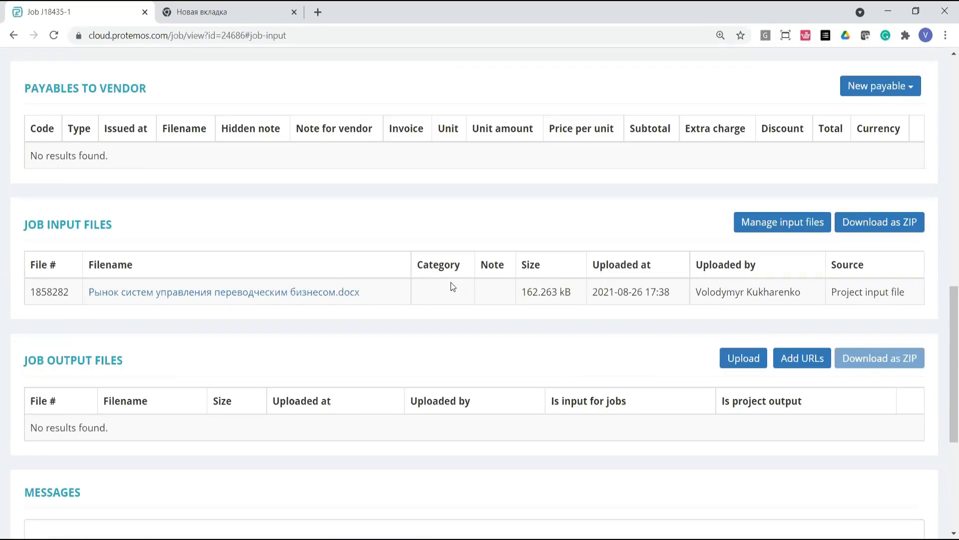
Reopen the job's input file management, save with the uploaded document still selected, and highlight the Category column of the input files.
{"action": "left_click", "coordinate": [757, 225]}
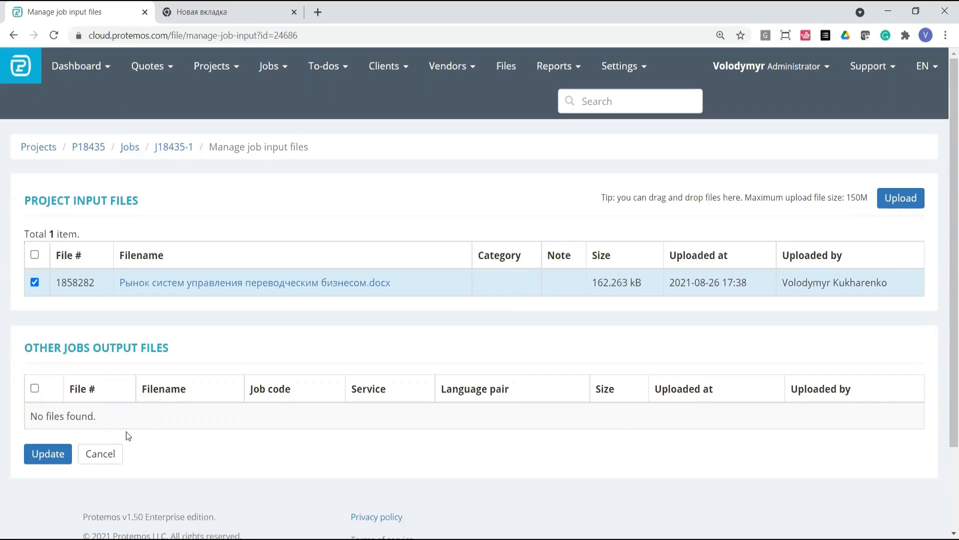
{"action": "left_click", "coordinate": [57, 456]}
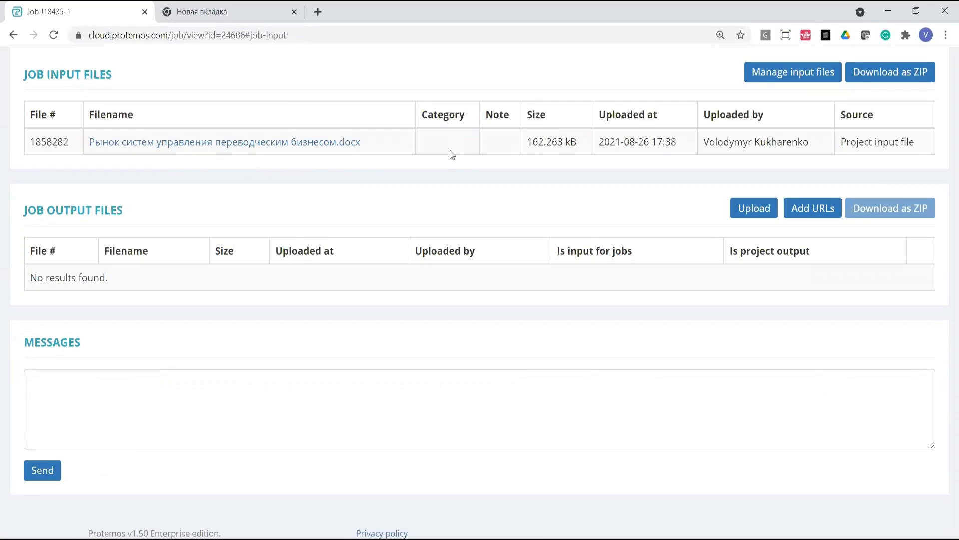
{"action": "double_click", "coordinate": [422, 111]}
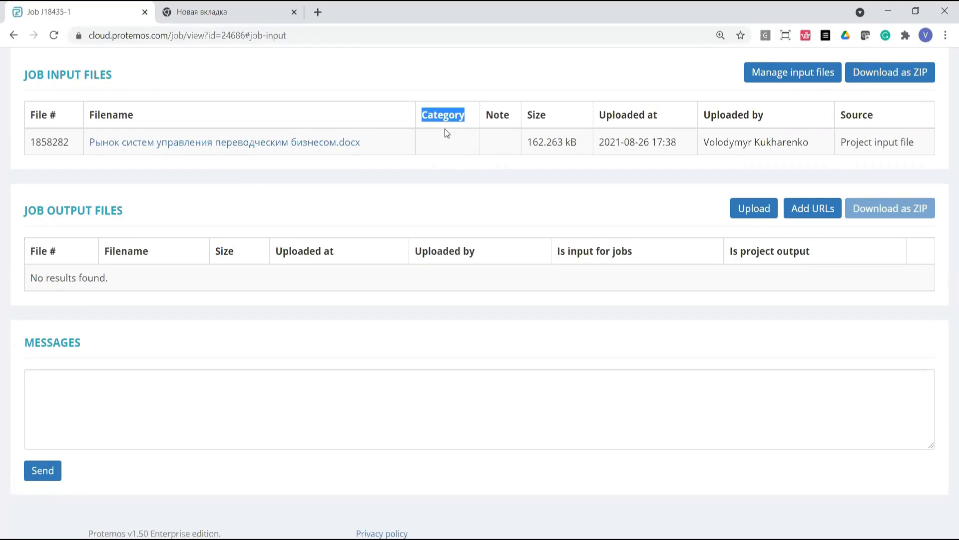
In project P18435's files, set the category of project input file "Рынок систем управления переводческим бизнесом.docx" to Translatable and save.
{"action": "scroll", "coordinate": [616, 231], "scroll_direction": "up", "scroll_amount": 5}
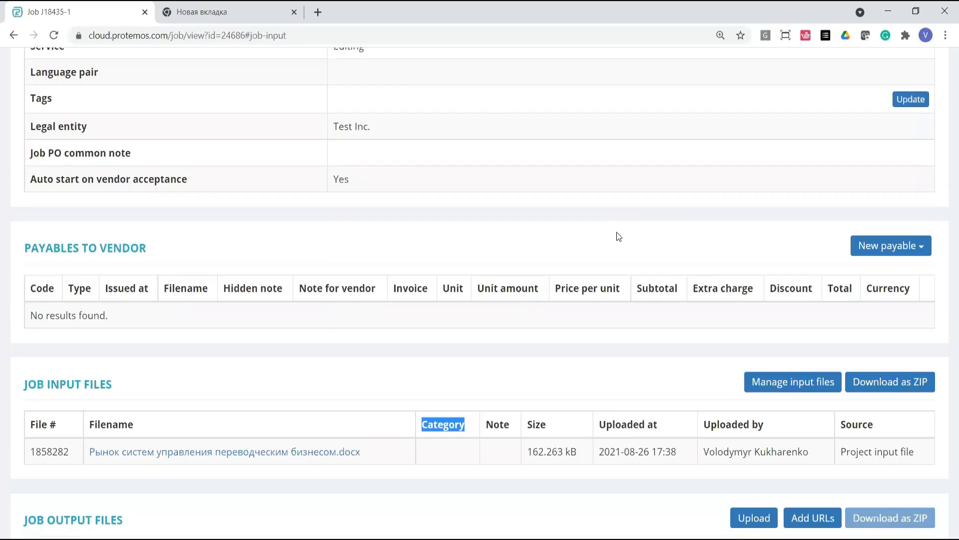
{"action": "scroll", "coordinate": [619, 240], "scroll_direction": "up", "scroll_amount": 2}
{"action": "scroll", "coordinate": [764, 188], "scroll_direction": "down", "scroll_amount": 6}
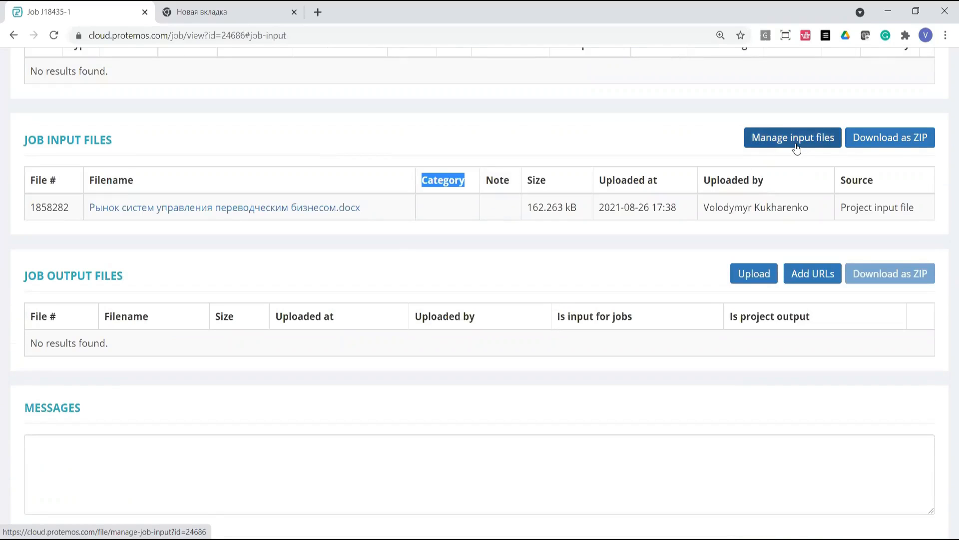
{"action": "scroll", "coordinate": [247, 275], "scroll_direction": "up", "scroll_amount": 15}
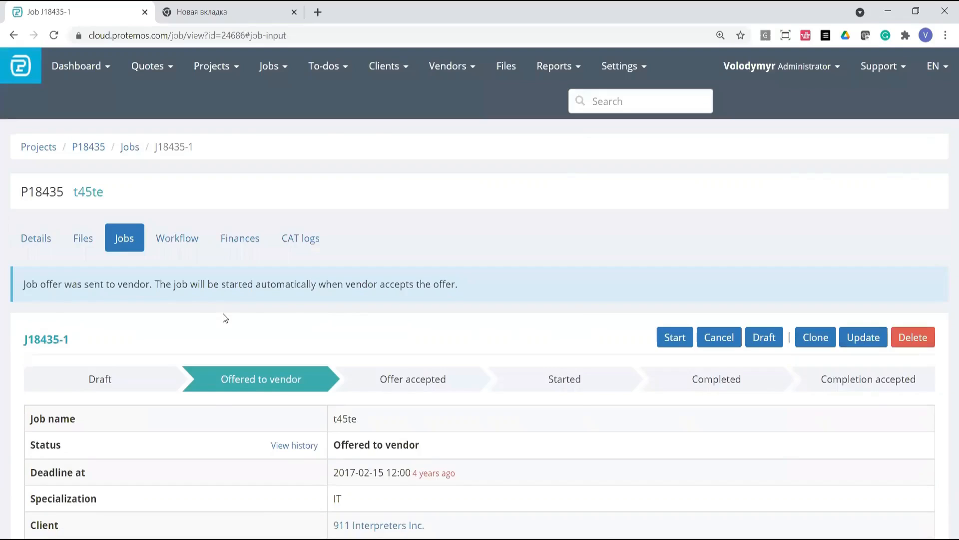
{"action": "scroll", "coordinate": [245, 289], "scroll_direction": "down", "scroll_amount": 9}
{"action": "scroll", "coordinate": [200, 259], "scroll_direction": "up", "scroll_amount": 10}
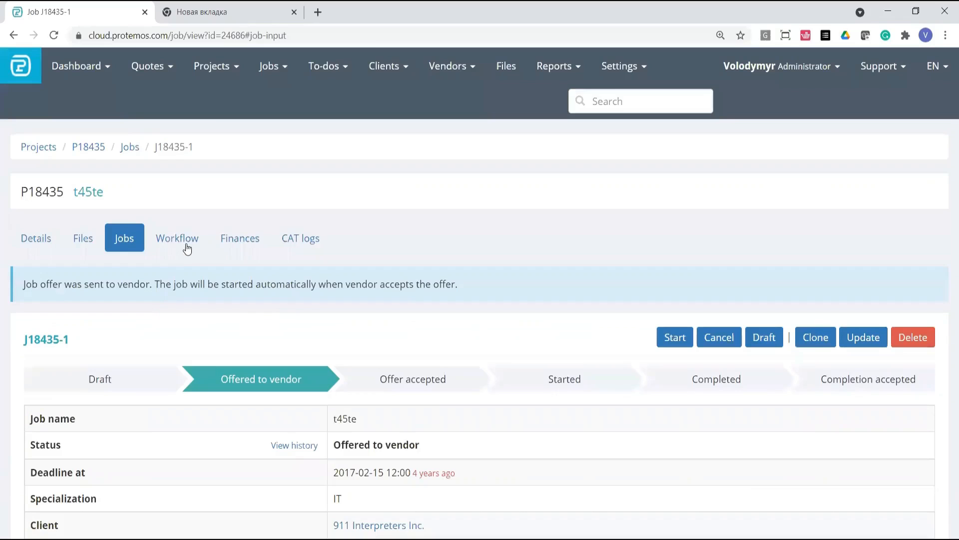
{"action": "left_click", "coordinate": [79, 249]}
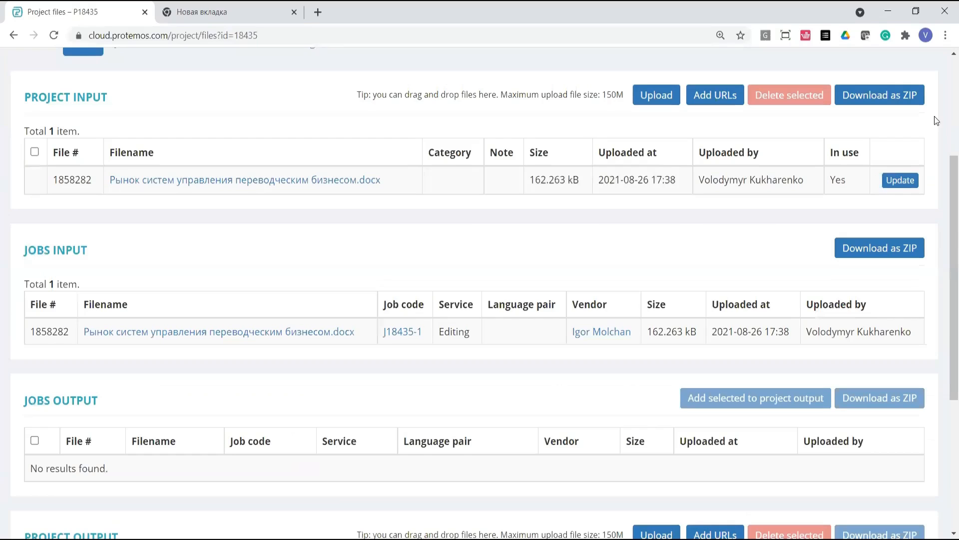
{"action": "left_click", "coordinate": [896, 180]}
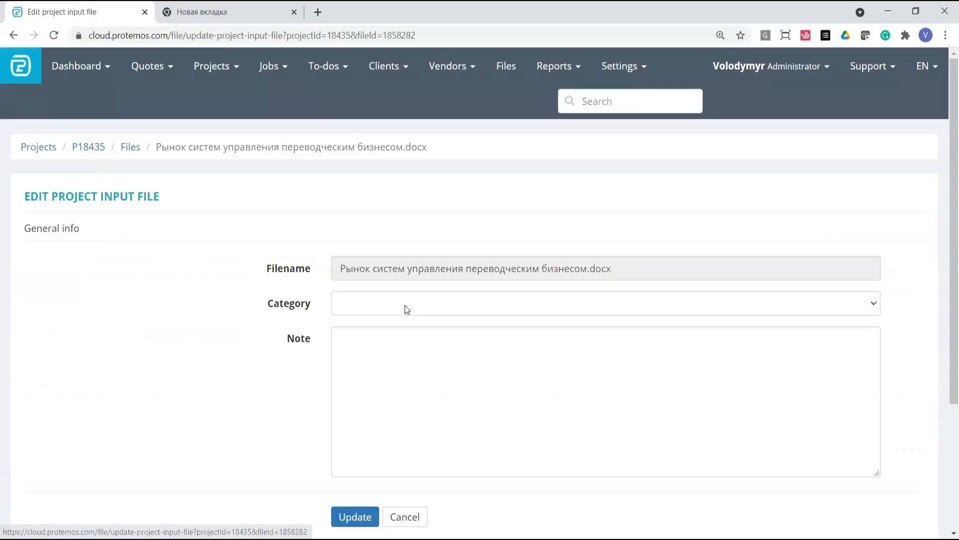
{"action": "left_click", "coordinate": [407, 309]}
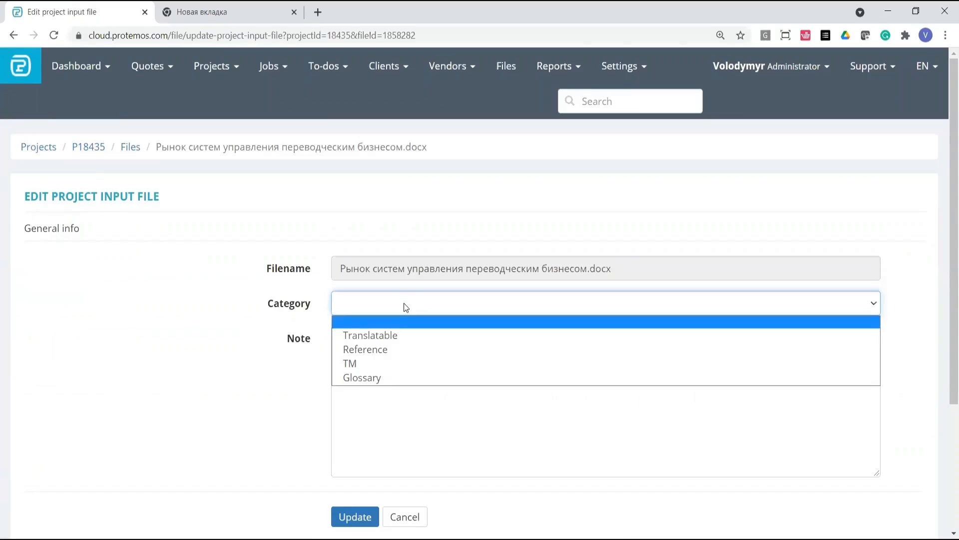
{"action": "left_click", "coordinate": [386, 338]}
{"action": "left_click", "coordinate": [352, 517]}
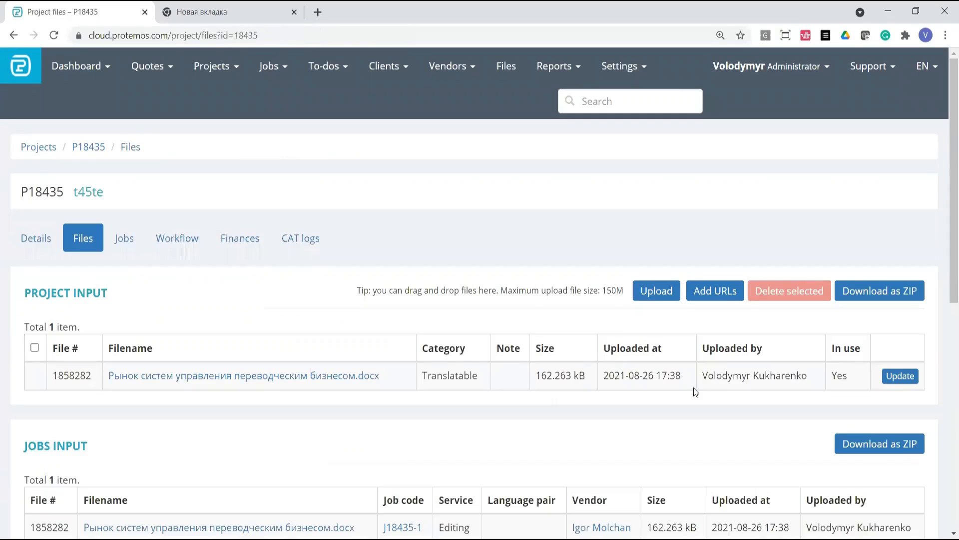
Upload "Smartcat.docx" as a second project input file for P18435.
{"action": "left_click", "coordinate": [650, 293]}
{"action": "left_click", "coordinate": [232, 150]}
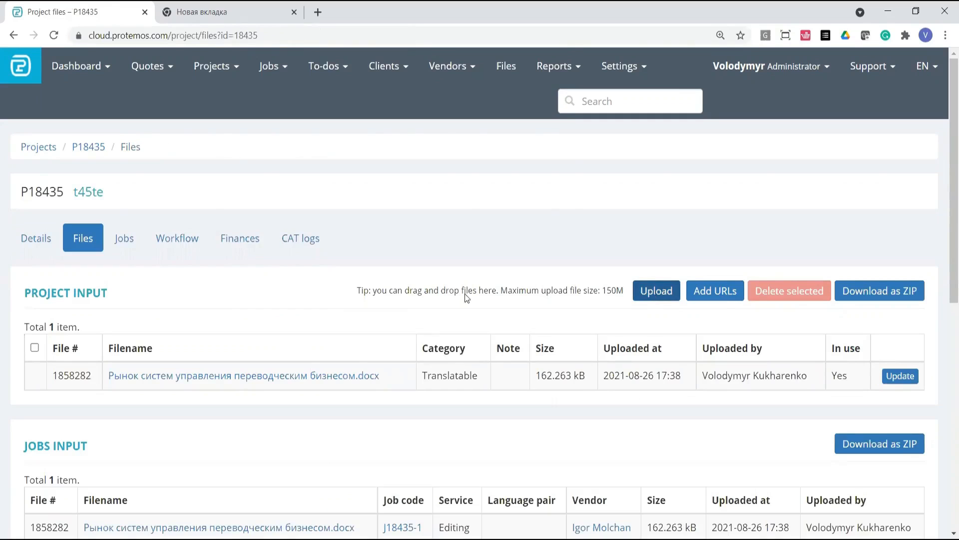
{"action": "left_click", "coordinate": [458, 311]}
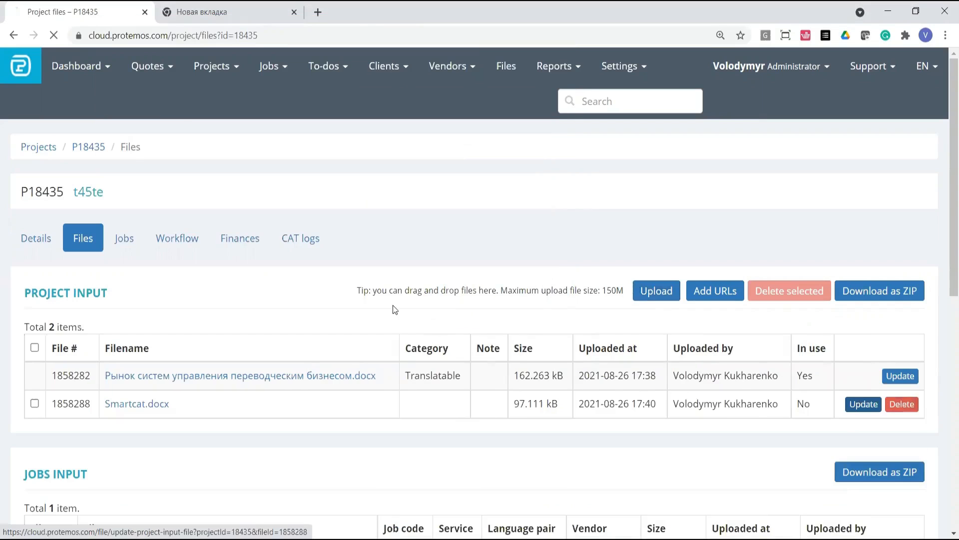
Set the category of "Smartcat.docx" to Reference and save the file's details.
{"action": "left_click", "coordinate": [372, 303]}
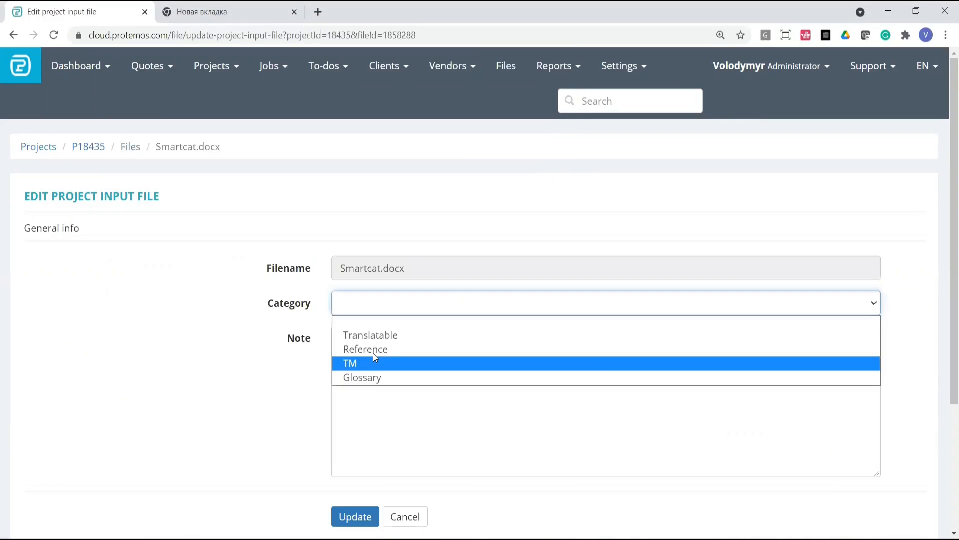
{"action": "left_click", "coordinate": [365, 348]}
{"action": "left_click", "coordinate": [355, 517]}
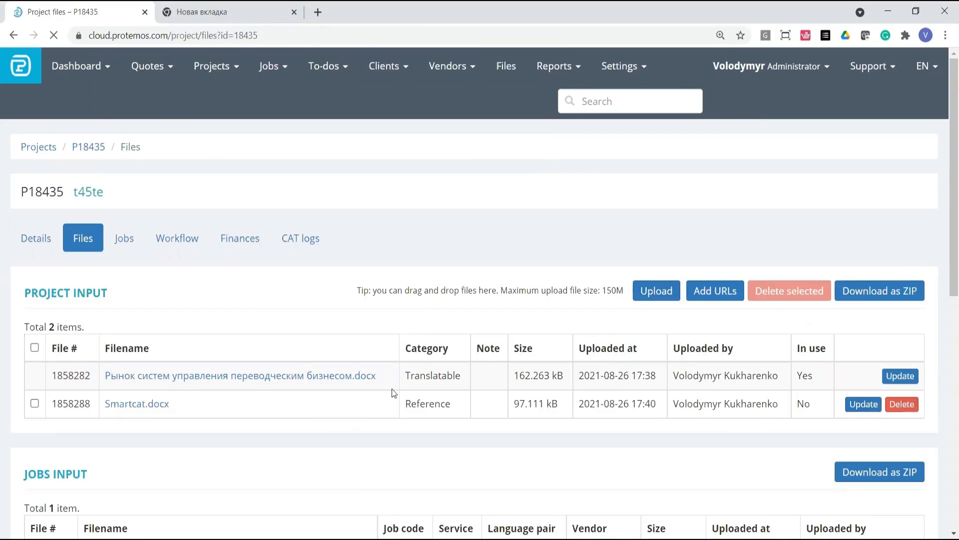
Highlight the category values of the two project input files.
{"action": "scroll", "coordinate": [437, 317], "scroll_direction": "down", "scroll_amount": 1}
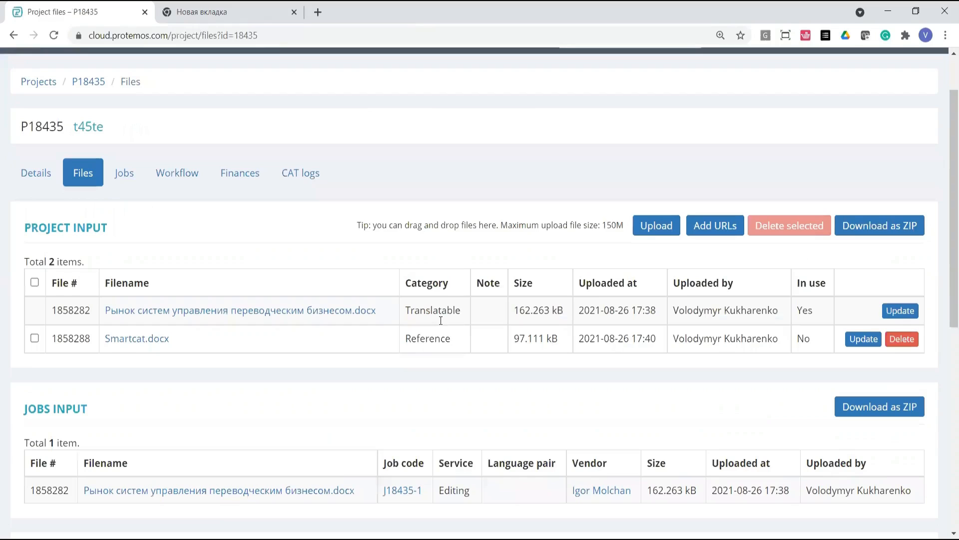
{"action": "double_click", "coordinate": [407, 305]}
{"action": "left_click", "coordinate": [435, 347]}
{"action": "double_click", "coordinate": [428, 338]}
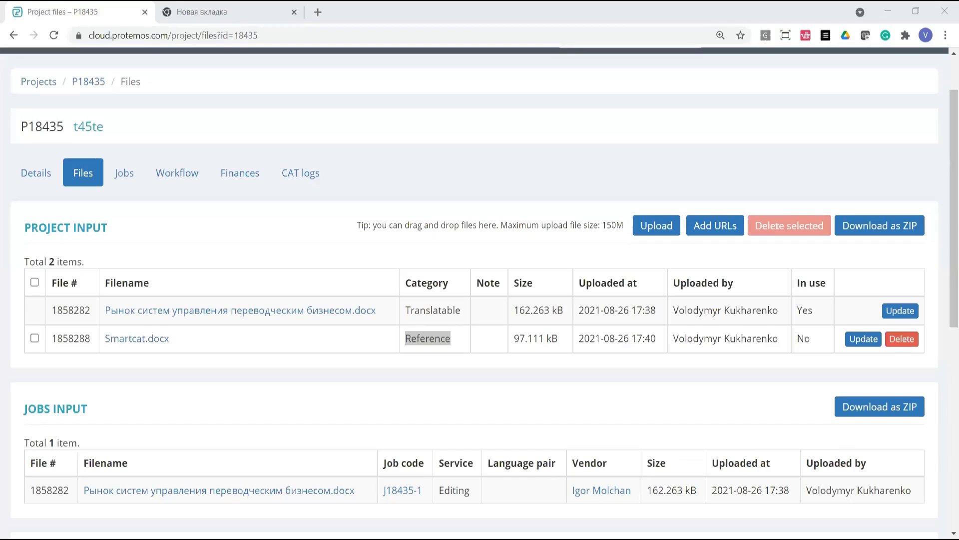
Open the vendors list and view the record of the first freelancer in it.
{"action": "scroll", "coordinate": [83, 74], "scroll_direction": "up", "scroll_amount": 2}
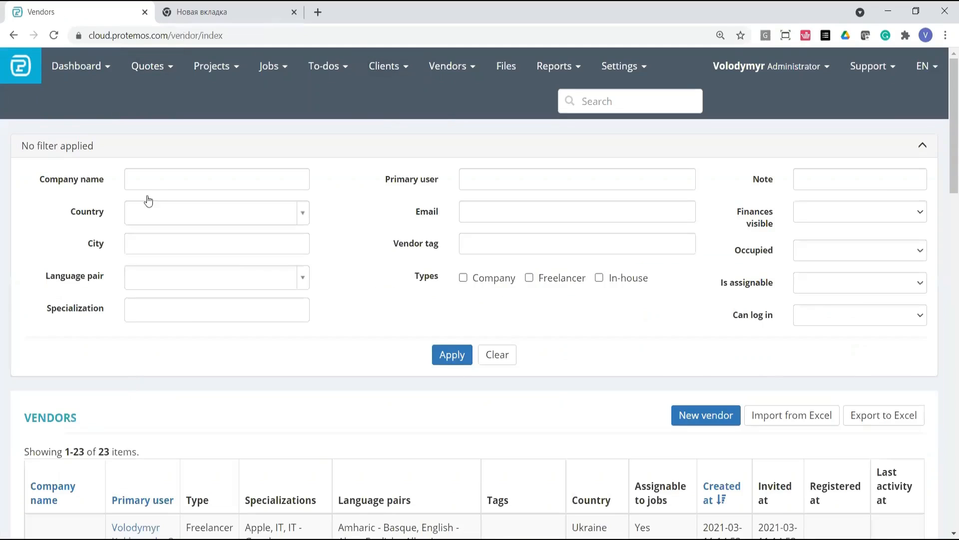
{"action": "scroll", "coordinate": [148, 210], "scroll_direction": "down", "scroll_amount": 5}
{"action": "left_click", "coordinate": [142, 208]}
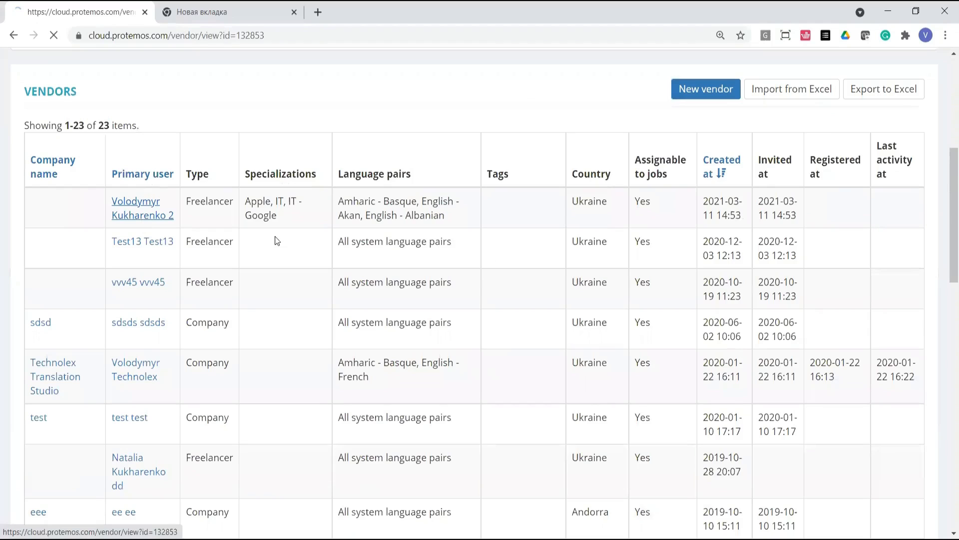
Assign the Trados tag to the vendor, save it, and highlight the Tags field in the general info.
{"action": "scroll", "coordinate": [869, 139], "scroll_direction": "down", "scroll_amount": 2}
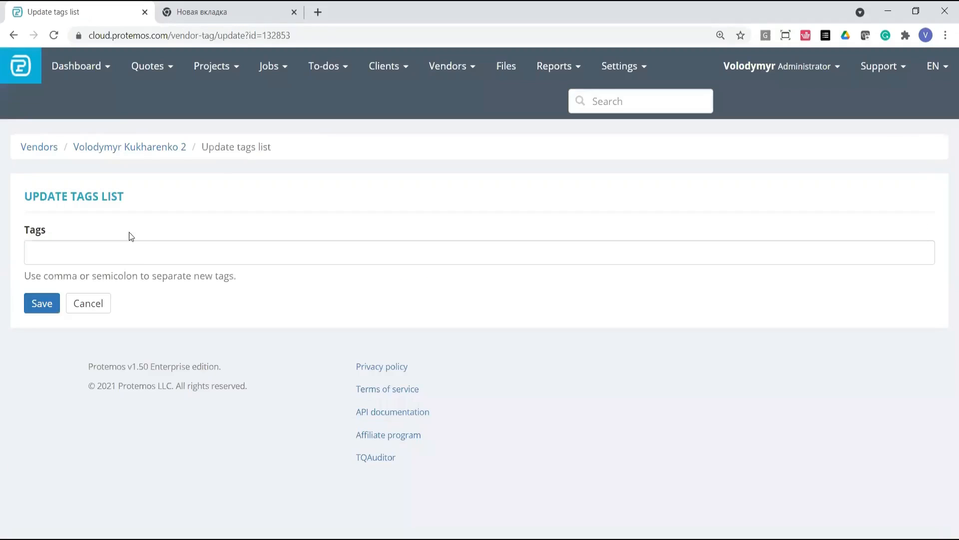
{"action": "left_click", "coordinate": [129, 232]}
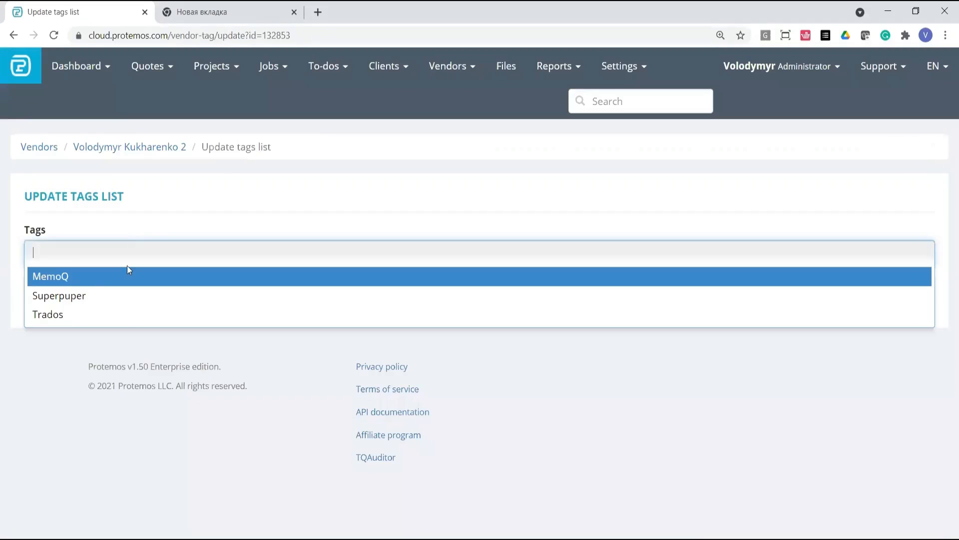
{"action": "left_click", "coordinate": [64, 314]}
{"action": "left_click", "coordinate": [42, 306]}
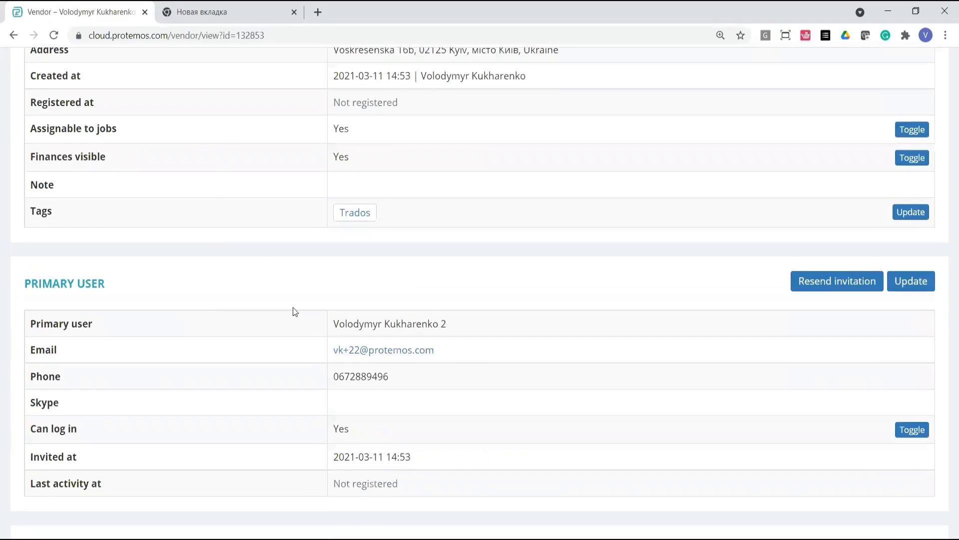
{"action": "scroll", "coordinate": [295, 311], "scroll_direction": "up", "scroll_amount": 1}
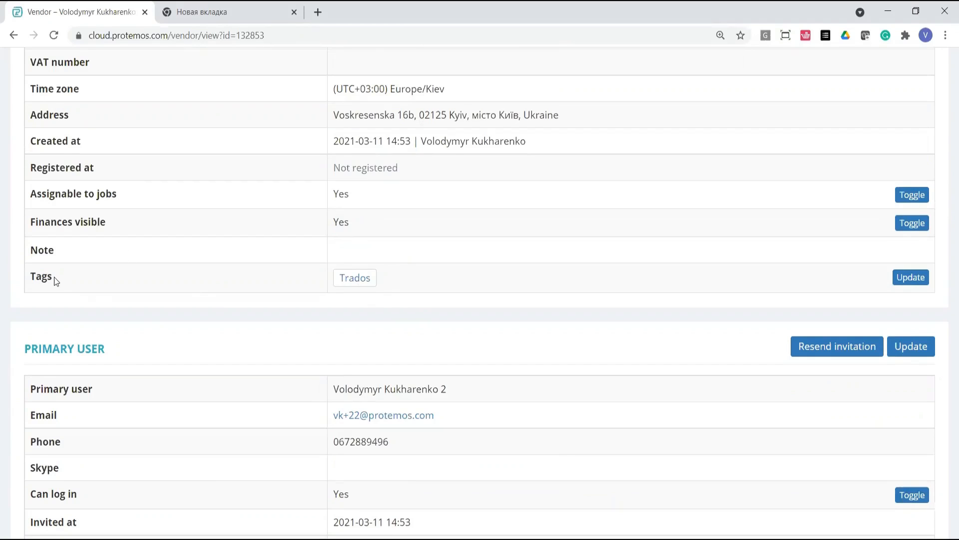
{"action": "left_click_drag", "start_coordinate": [36, 275], "coordinate": [48, 274]}
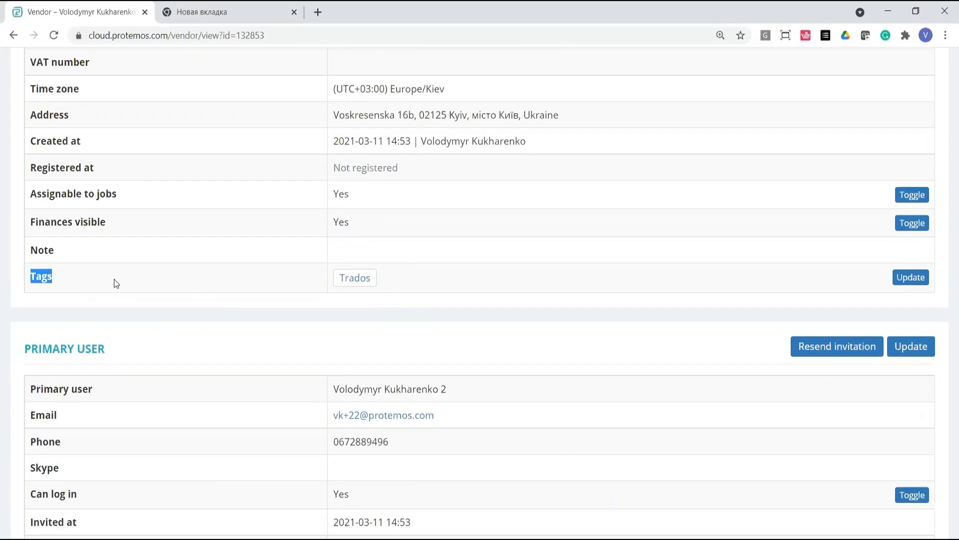
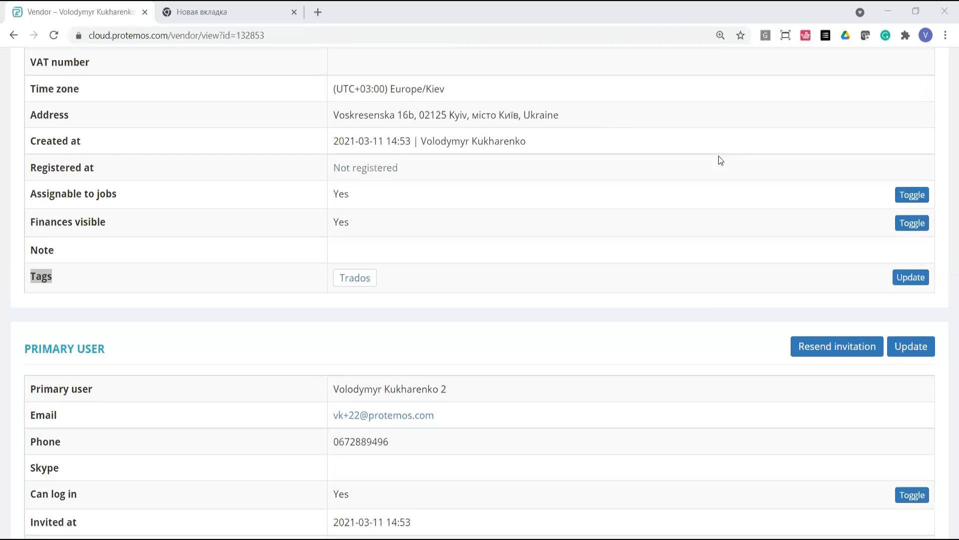
Load belazy.cat in the spare browser tab and view the BeLazy login page.
{"action": "scroll", "coordinate": [173, 122], "scroll_direction": "up", "scroll_amount": 6}
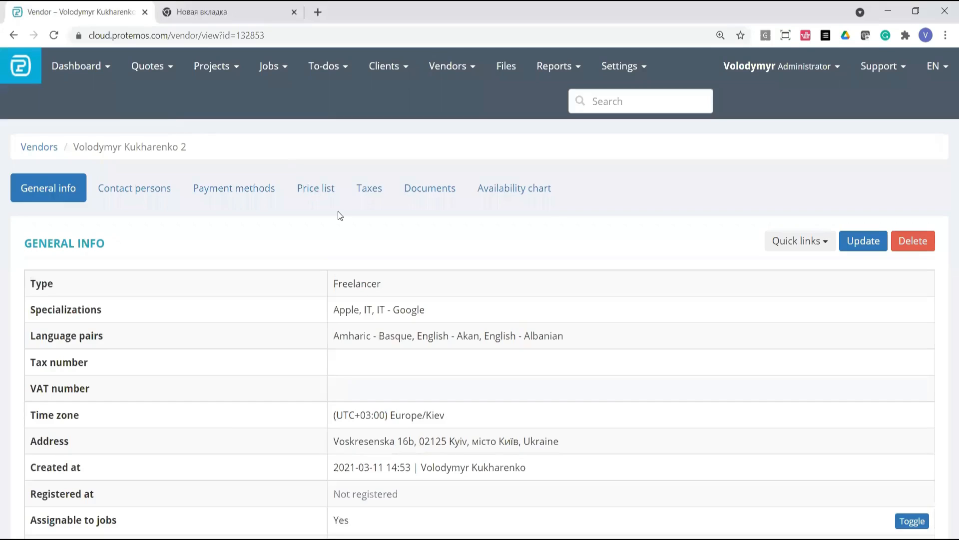
{"action": "key", "text": "ctrl+minus"}
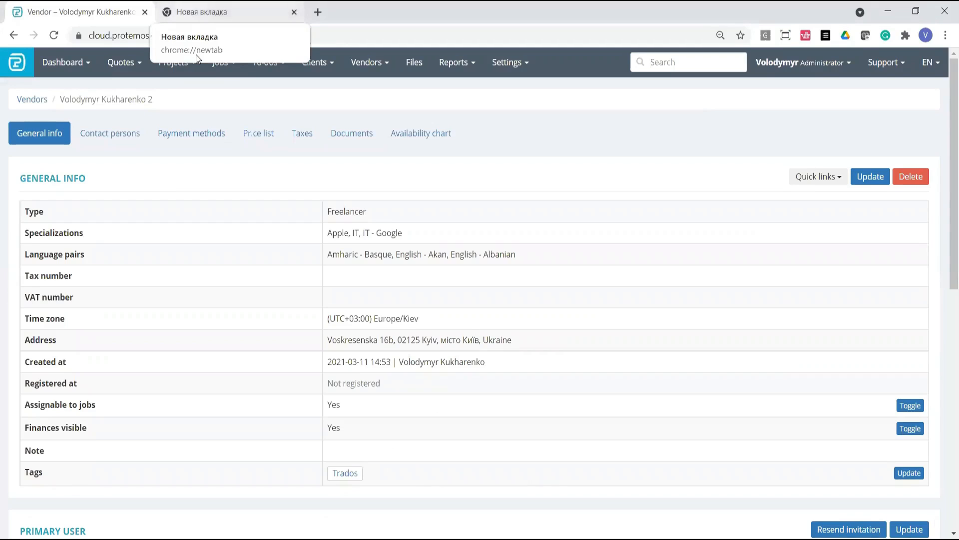
{"action": "left_click", "coordinate": [200, 12]}
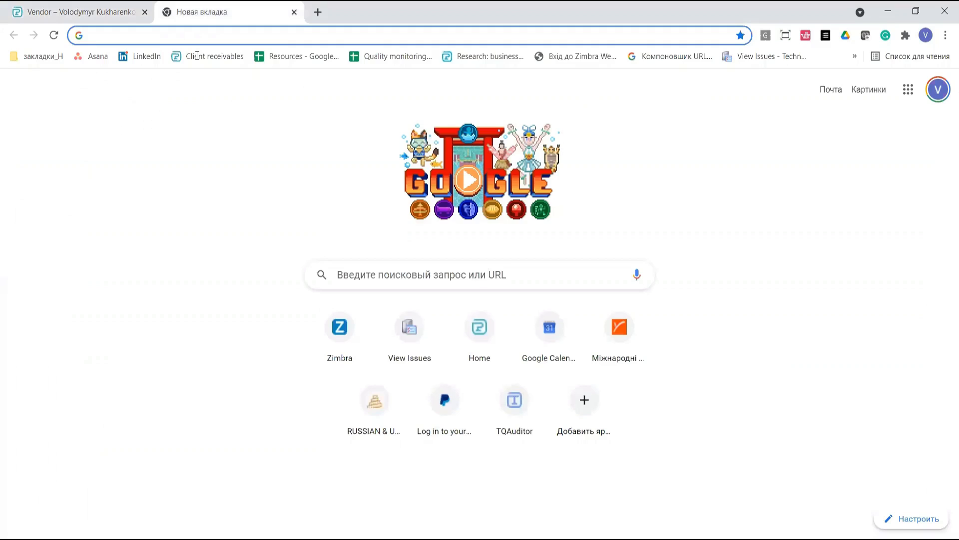
{"action": "left_click", "coordinate": [164, 36]}
{"action": "type", "text": "belazy.cat"}
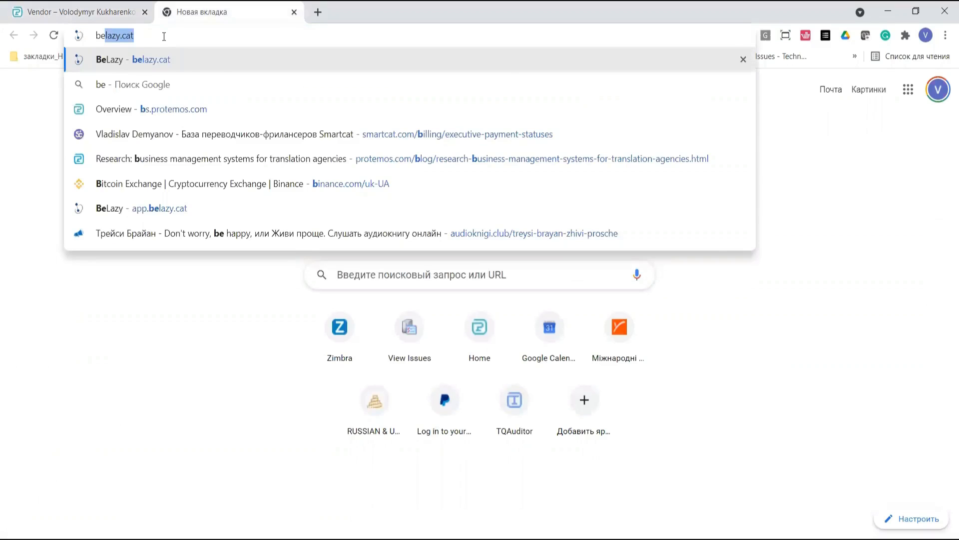
{"action": "key", "text": "Return"}
{"action": "key", "text": "ctrl+1"}
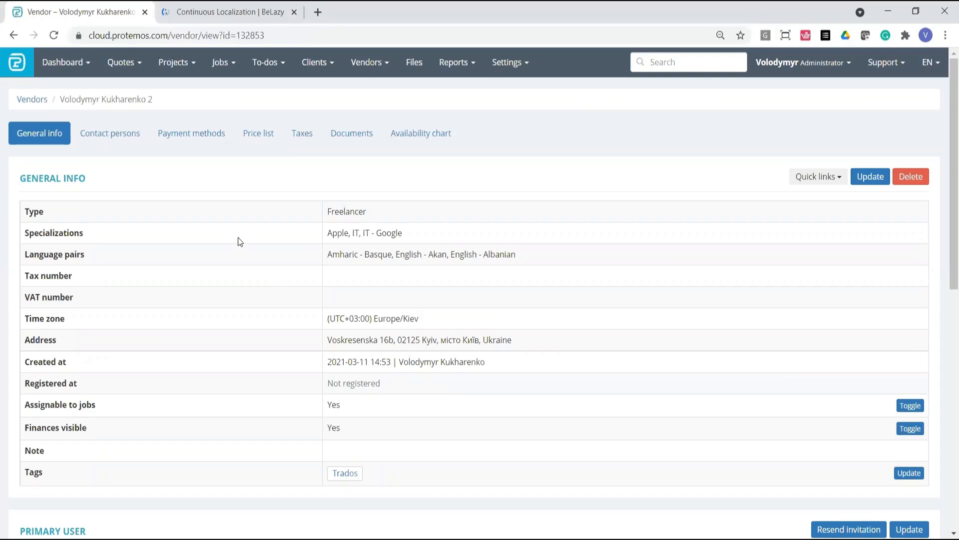
{"action": "left_click", "coordinate": [169, 22]}
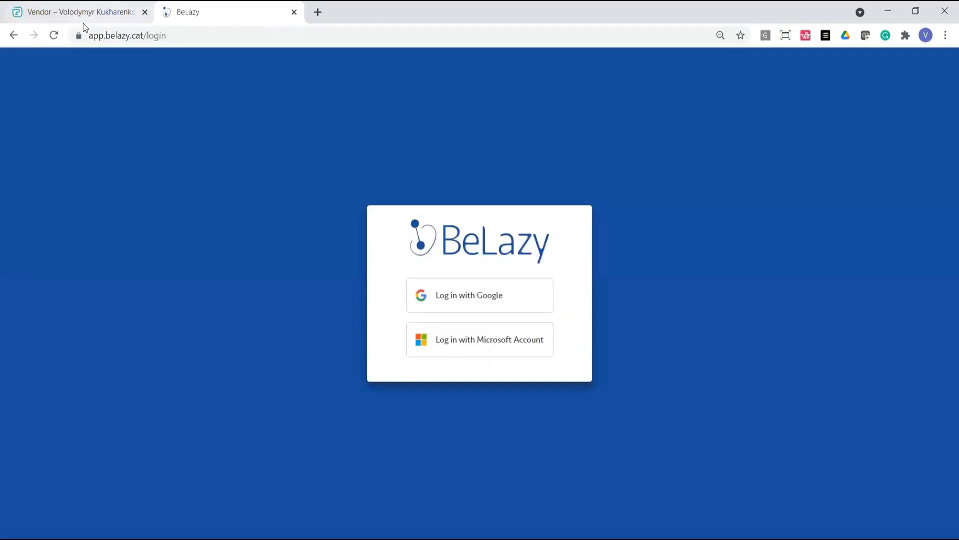
Return to the vendor record in Protemos and show the available Support options.
{"action": "left_click", "coordinate": [83, 22]}
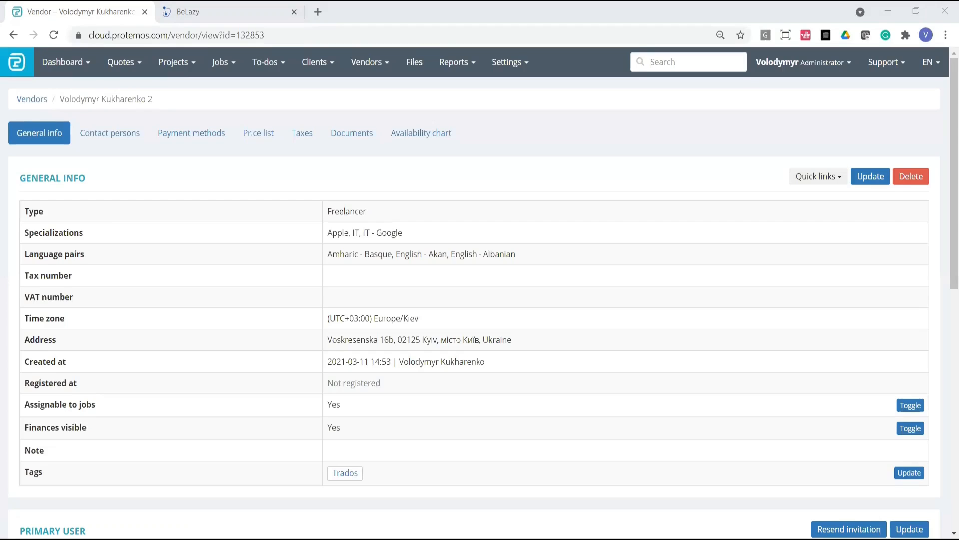
{"action": "left_click", "coordinate": [378, 276]}
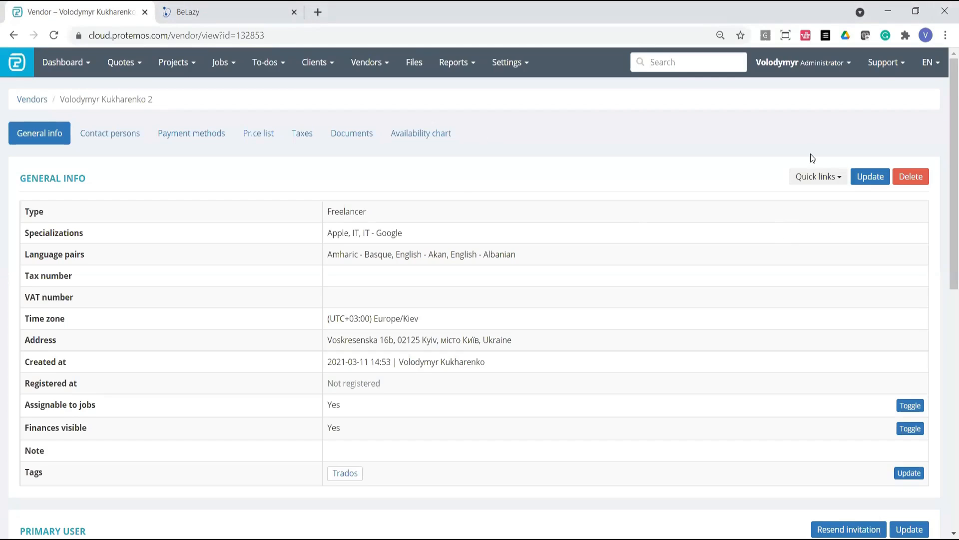
{"action": "left_click", "coordinate": [882, 65]}
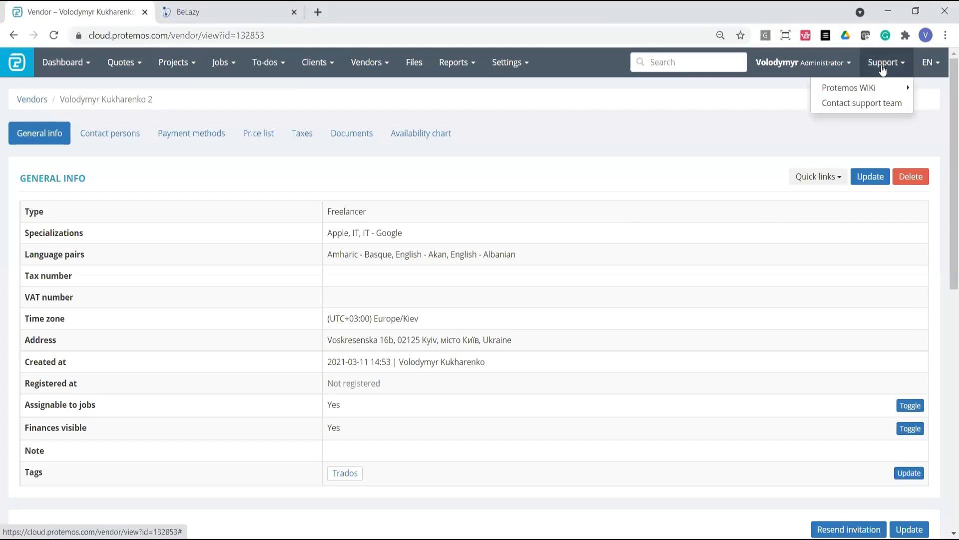